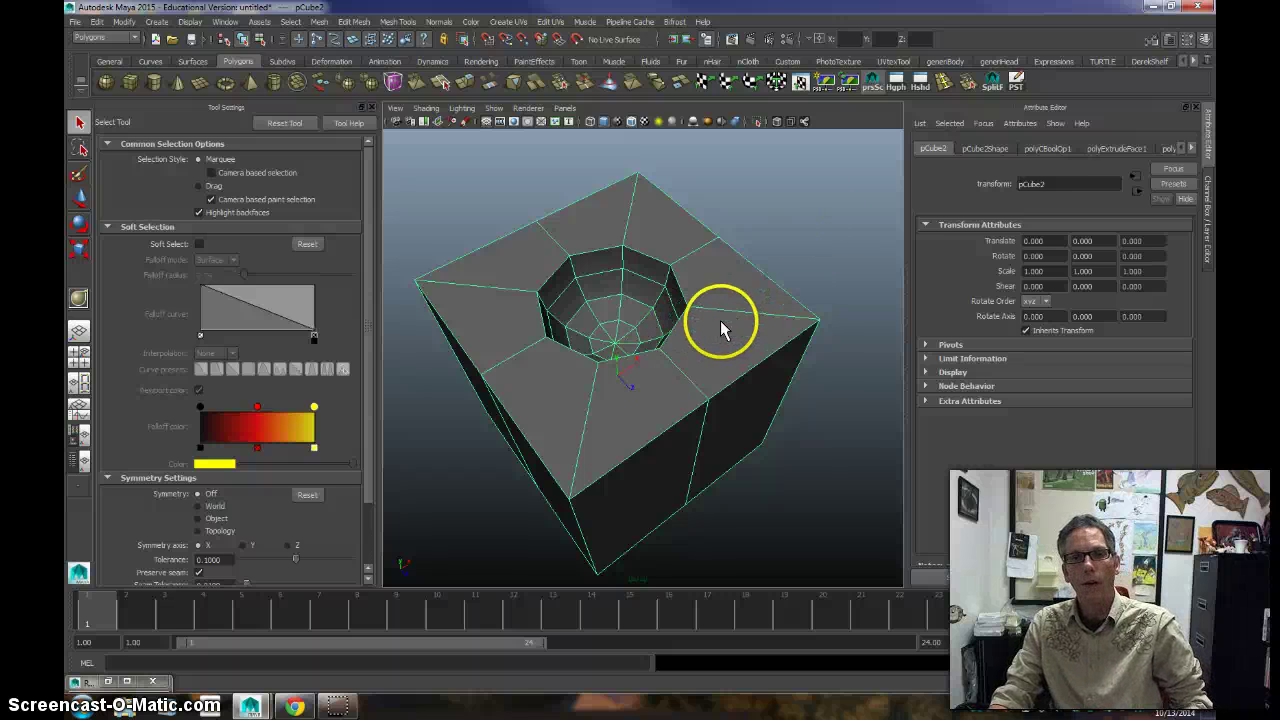
Step: Test-render the holed cube from a low side view, then minimize the Render View and deselect
{"action": "mouse_move", "coordinate": [723, 329]}
{"action": "left_mouse_down", "text": "alt"}
{"action": "mouse_move", "coordinate": [714, 291]}
{"action": "mouse_move", "coordinate": [707, 325]}
{"action": "left_mouse_up", "text": "alt"}
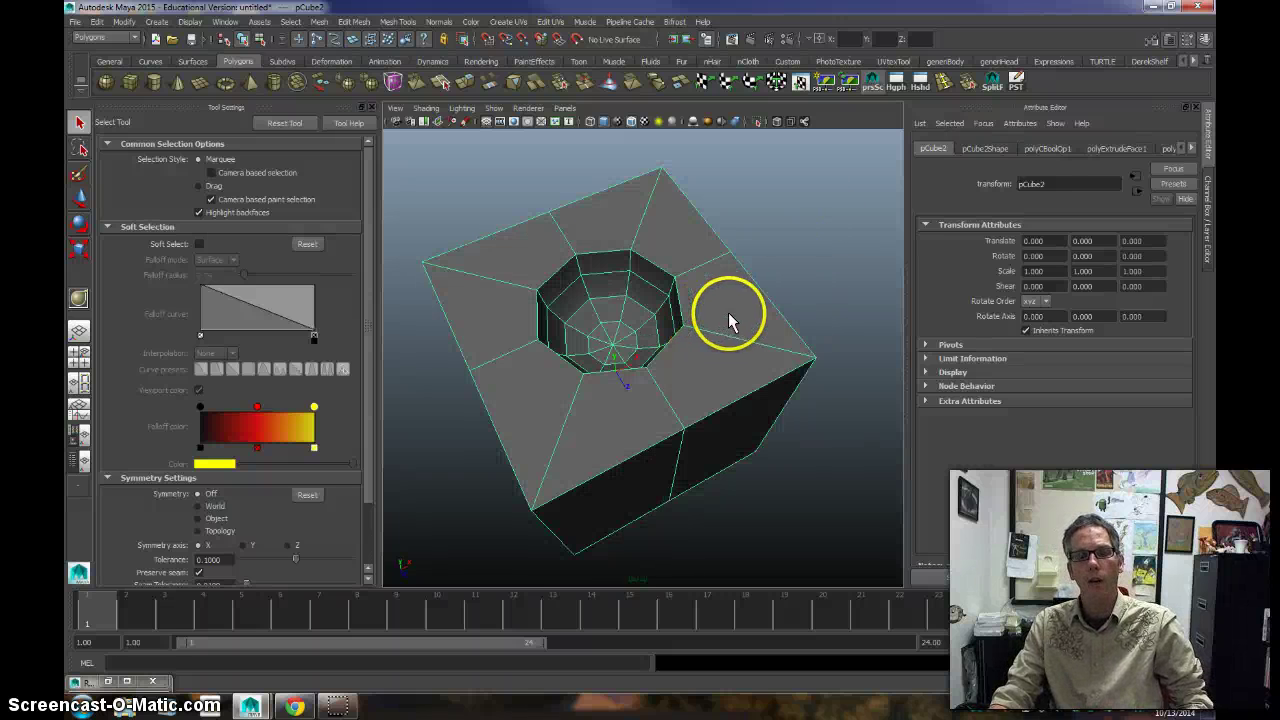
{"action": "middle_click_drag", "start_coordinate": [706, 314], "coordinate": [732, 316], "text": "alt"}
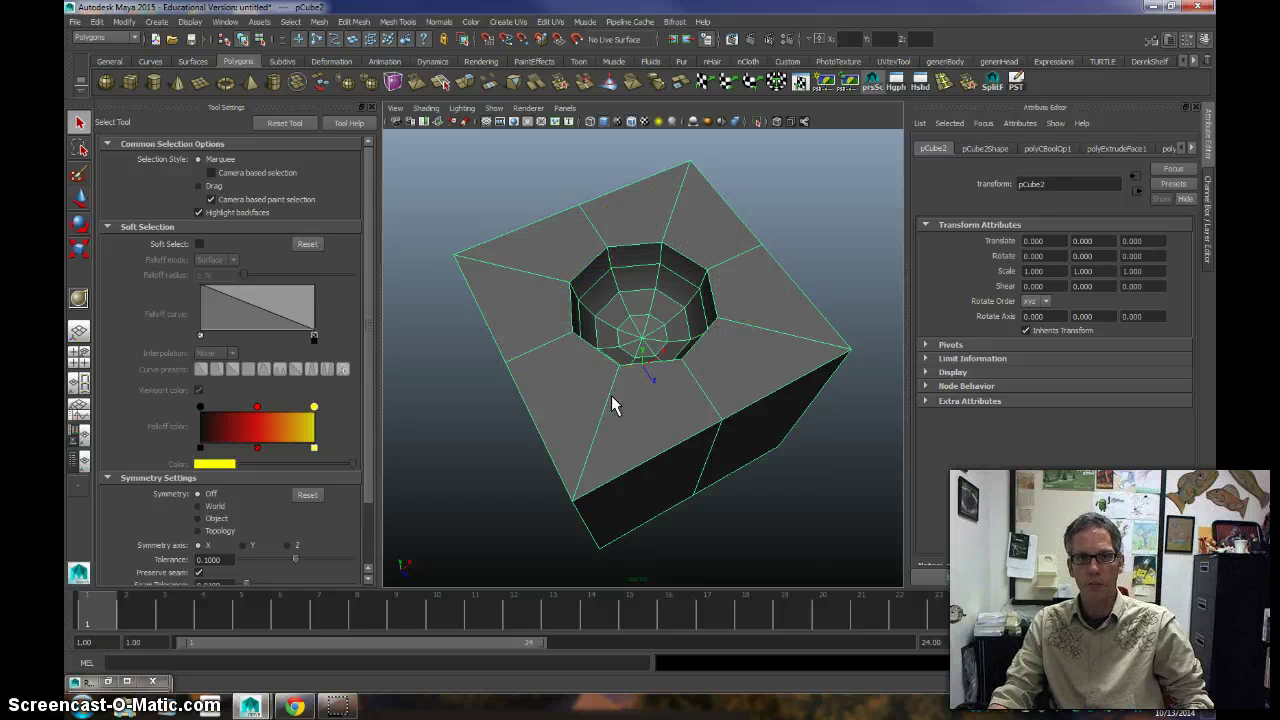
{"action": "mouse_move", "coordinate": [647, 425]}
{"action": "left_mouse_down", "text": "alt"}
{"action": "mouse_move", "coordinate": [646, 374]}
{"action": "mouse_move", "coordinate": [642, 407]}
{"action": "left_mouse_up", "text": "alt"}
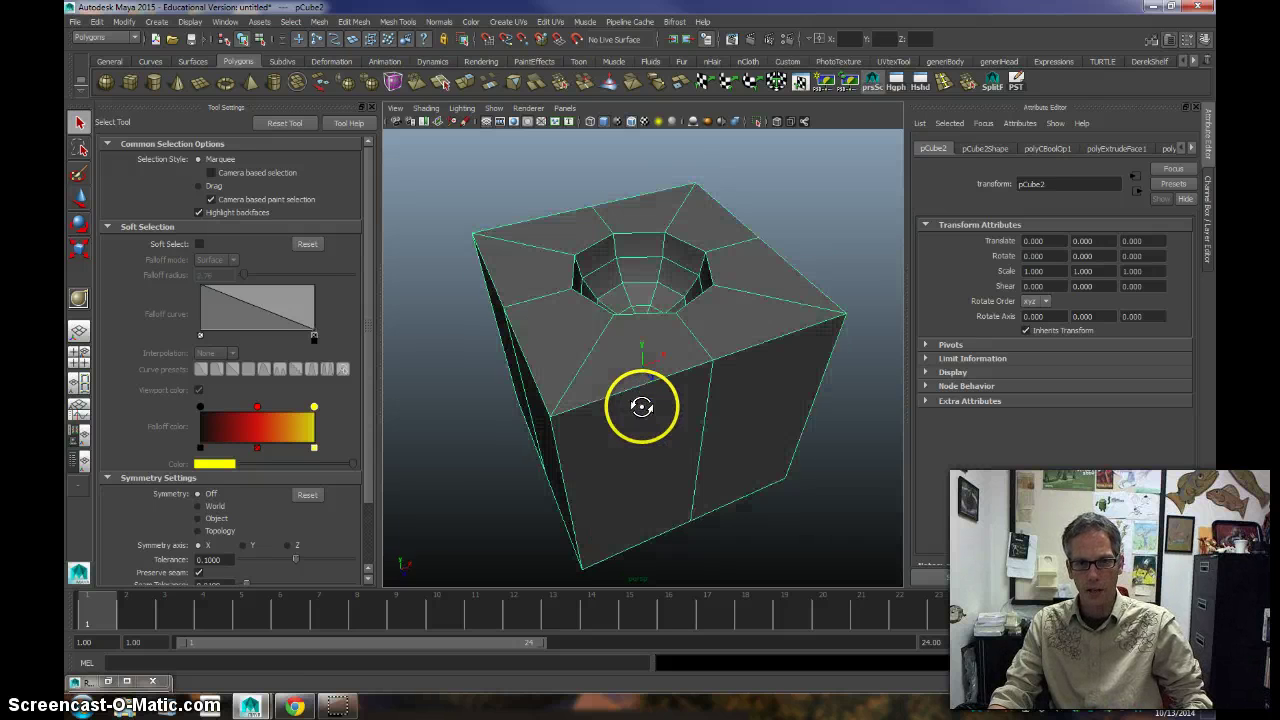
{"action": "scroll", "coordinate": [645, 398], "scroll_direction": "up", "scroll_amount": 3}
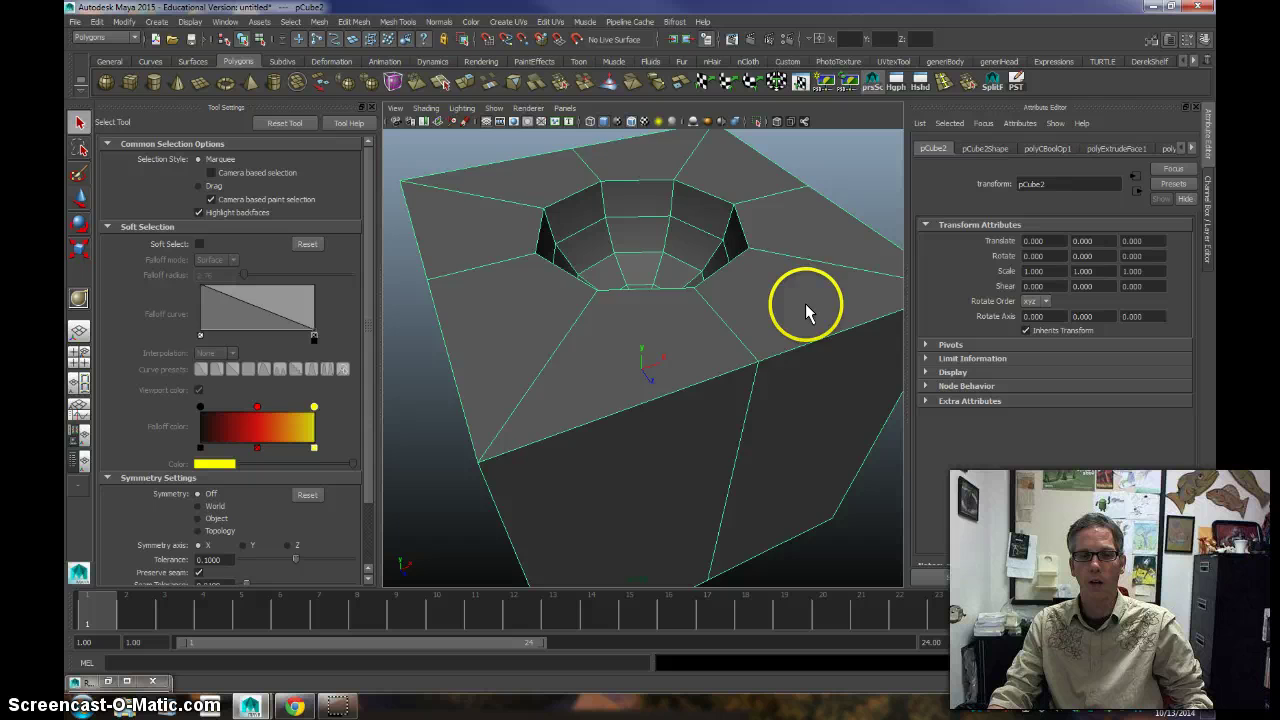
{"action": "left_click_drag", "start_coordinate": [805, 303], "coordinate": [798, 330], "text": "alt"}
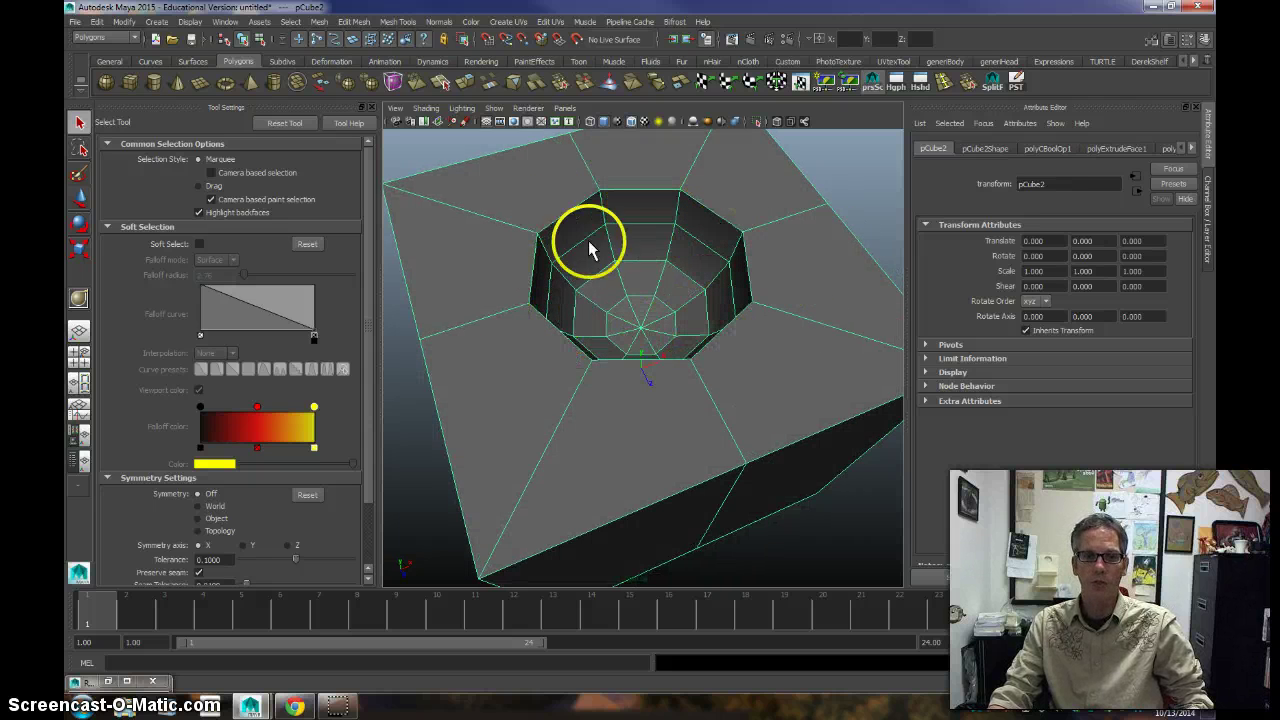
{"action": "left_click_drag", "start_coordinate": [782, 320], "coordinate": [763, 344], "text": "alt"}
{"action": "scroll", "coordinate": [764, 341], "scroll_direction": "down", "scroll_amount": 3}
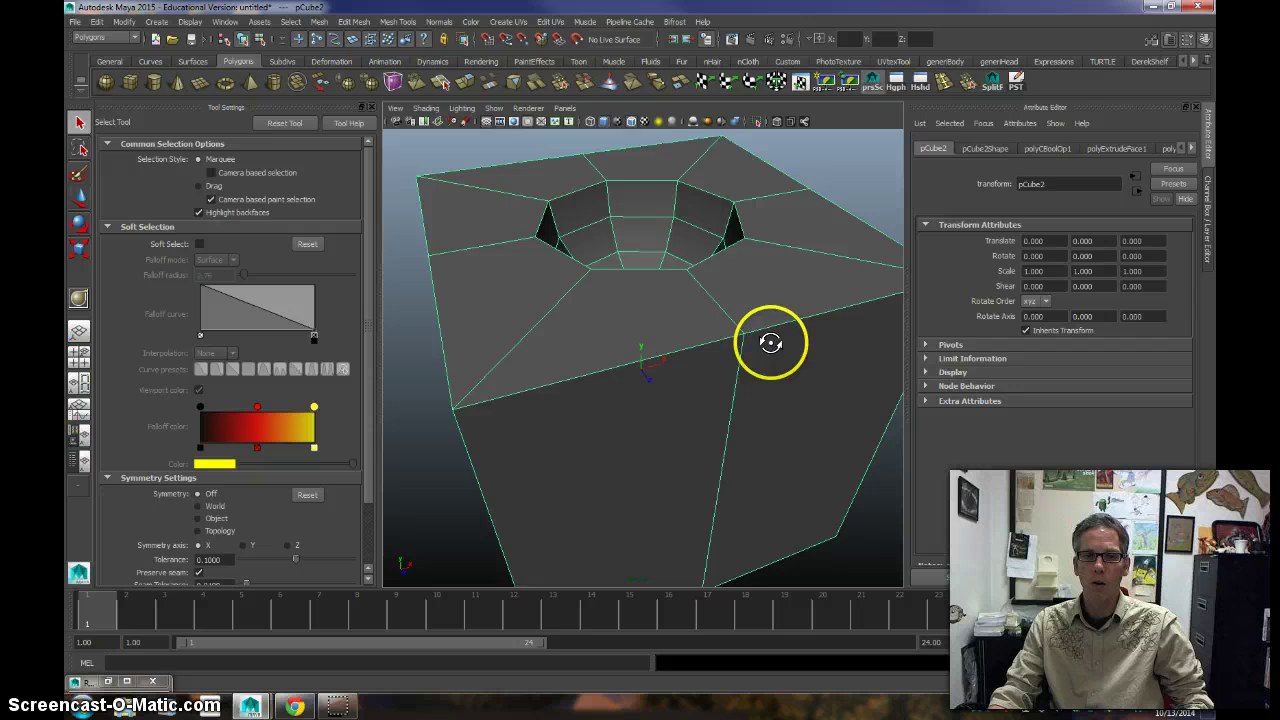
{"action": "scroll", "coordinate": [770, 335], "scroll_direction": "down", "scroll_amount": 4}
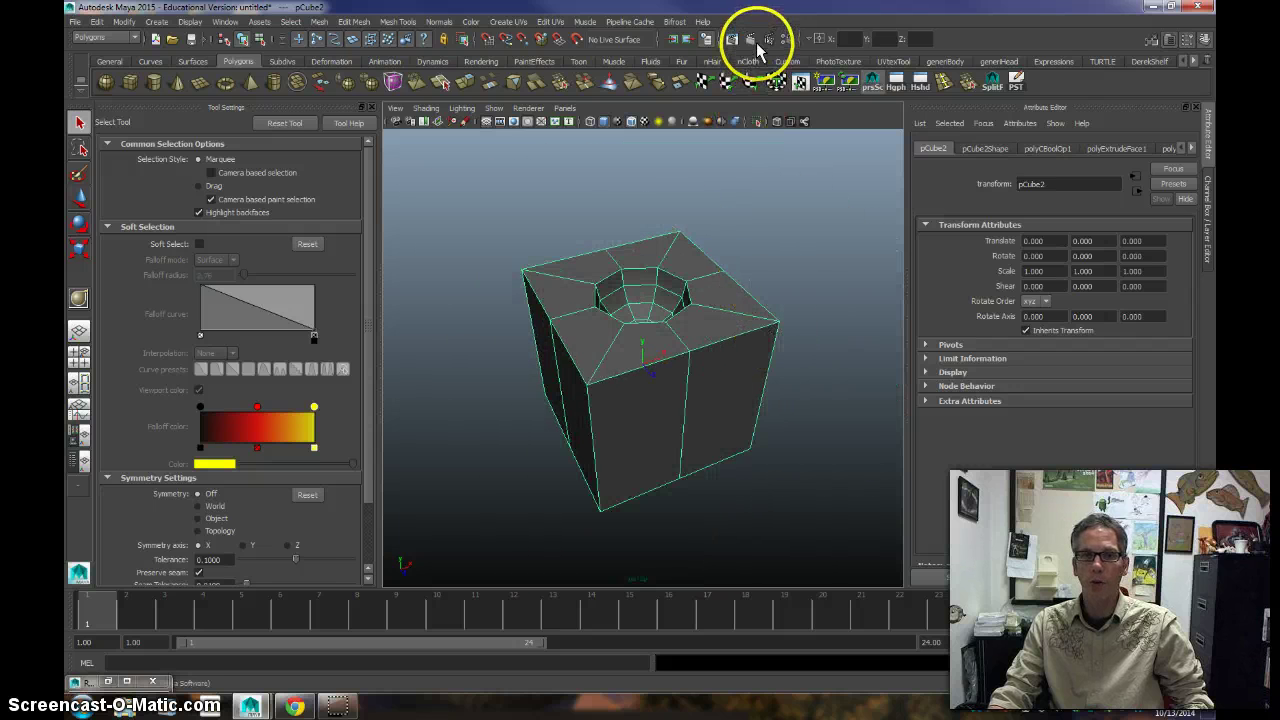
{"action": "left_click", "coordinate": [756, 42]}
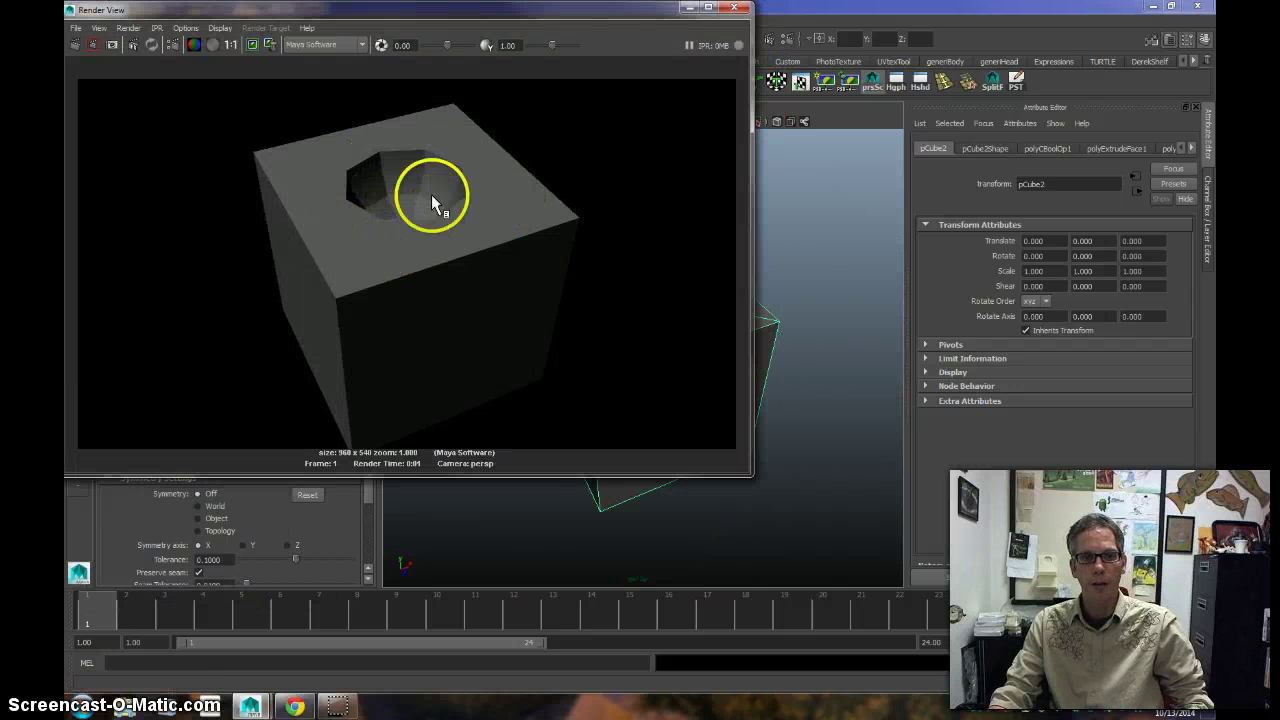
{"action": "left_click", "coordinate": [689, 8]}
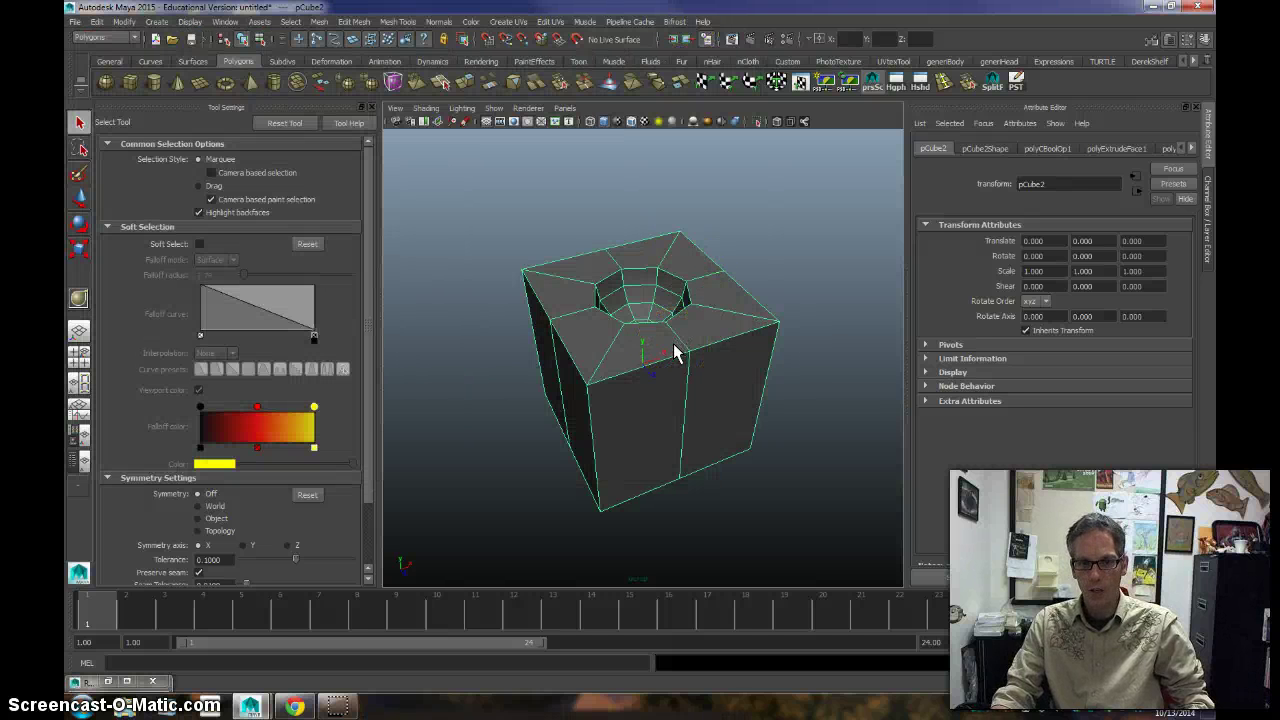
{"action": "left_click", "coordinate": [615, 190]}
{"action": "mouse_move", "coordinate": [700, 323]}
{"action": "left_mouse_down", "text": "alt"}
{"action": "mouse_move", "coordinate": [694, 347]}
{"action": "mouse_move", "coordinate": [687, 325]}
{"action": "left_mouse_up", "text": "alt"}
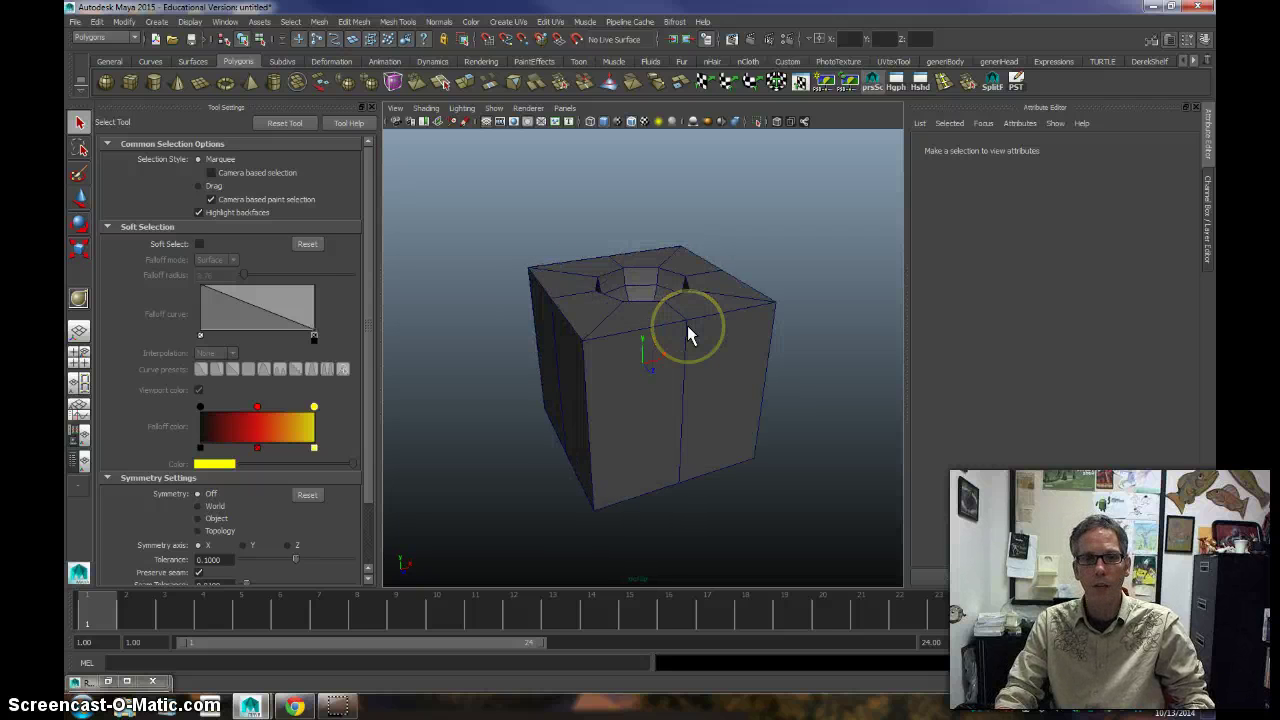
Step: Select the cube and toggle between smooth preview (3) and unsmoothed (1) to compare
{"action": "left_click", "coordinate": [687, 325]}
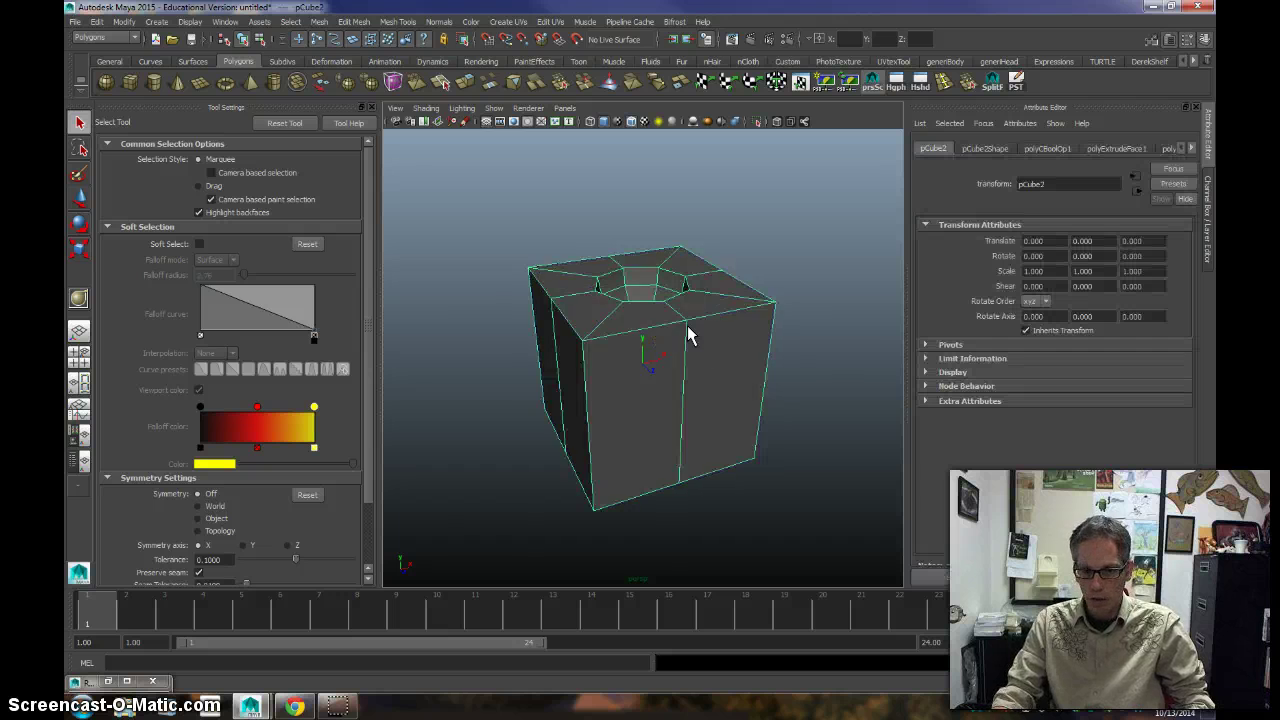
{"action": "key", "text": "3"}
{"action": "right_click_drag", "start_coordinate": [691, 371], "coordinate": [731, 363], "text": "alt"}
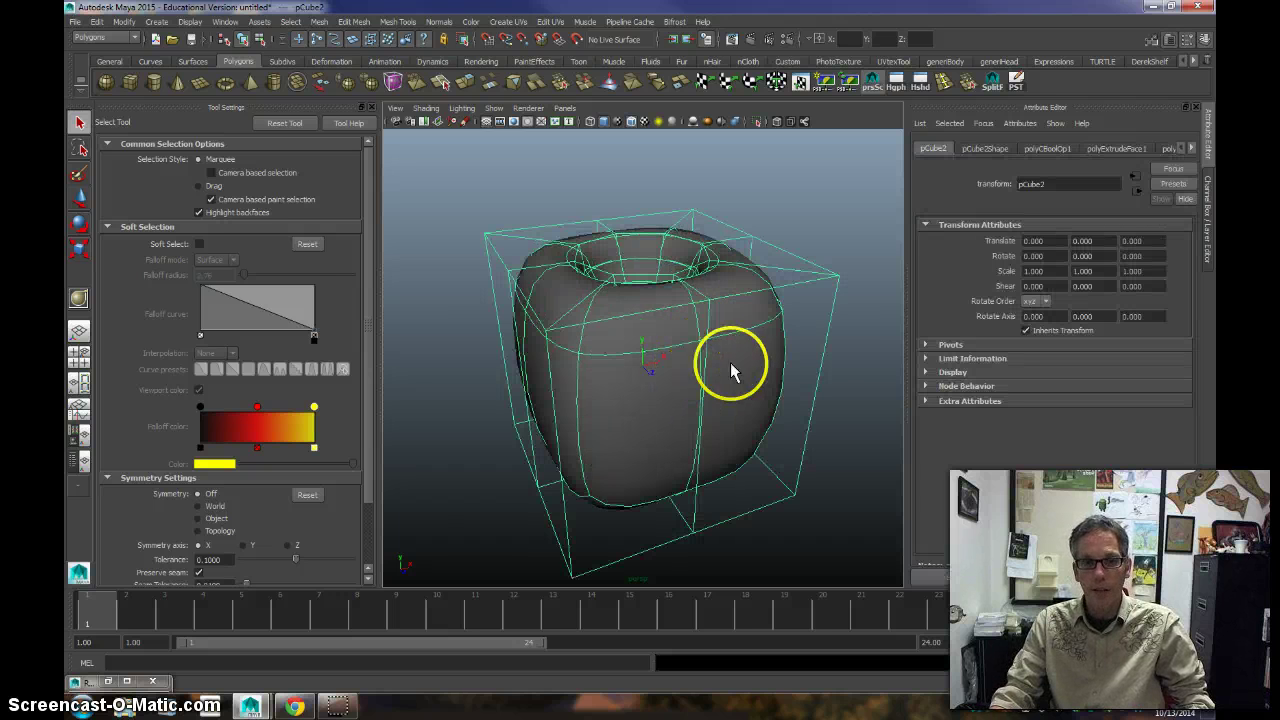
{"action": "mouse_move", "coordinate": [772, 383]}
{"action": "left_mouse_down", "text": "alt"}
{"action": "mouse_move", "coordinate": [773, 398]}
{"action": "mouse_move", "coordinate": [771, 374]}
{"action": "mouse_move", "coordinate": [749, 357]}
{"action": "mouse_move", "coordinate": [766, 369]}
{"action": "left_mouse_up", "text": "alt"}
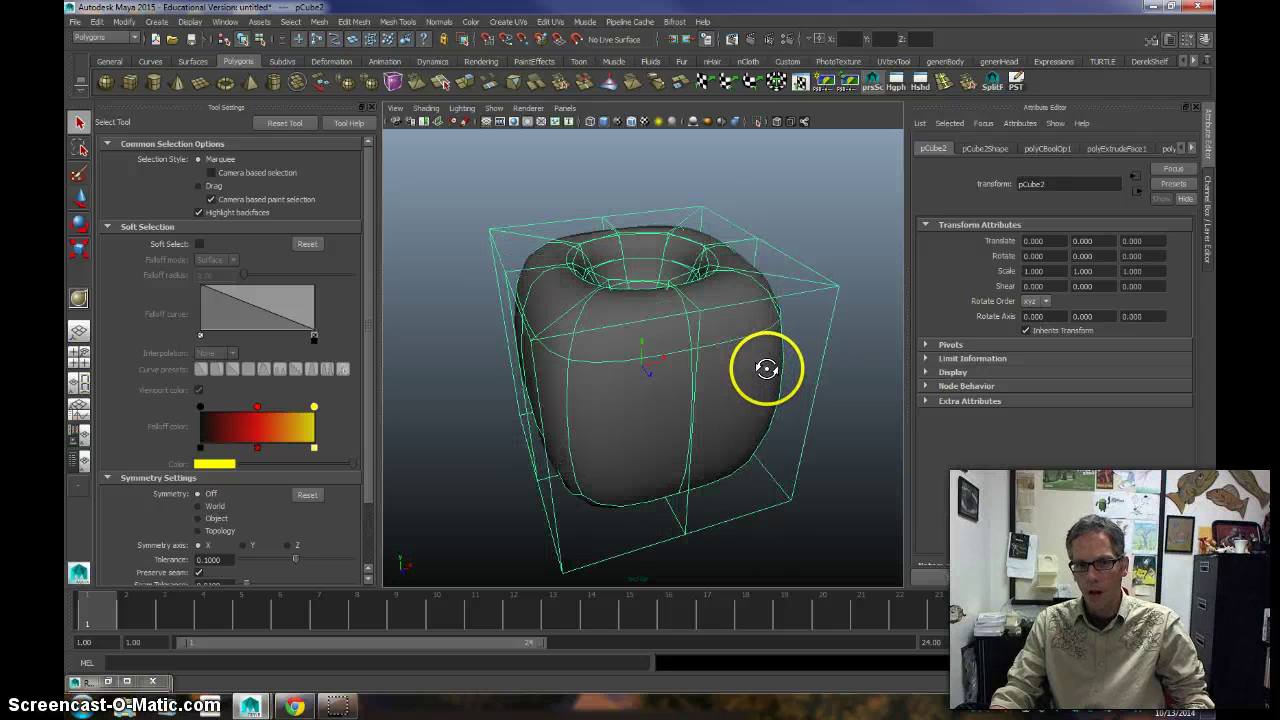
{"action": "key", "text": "3"}
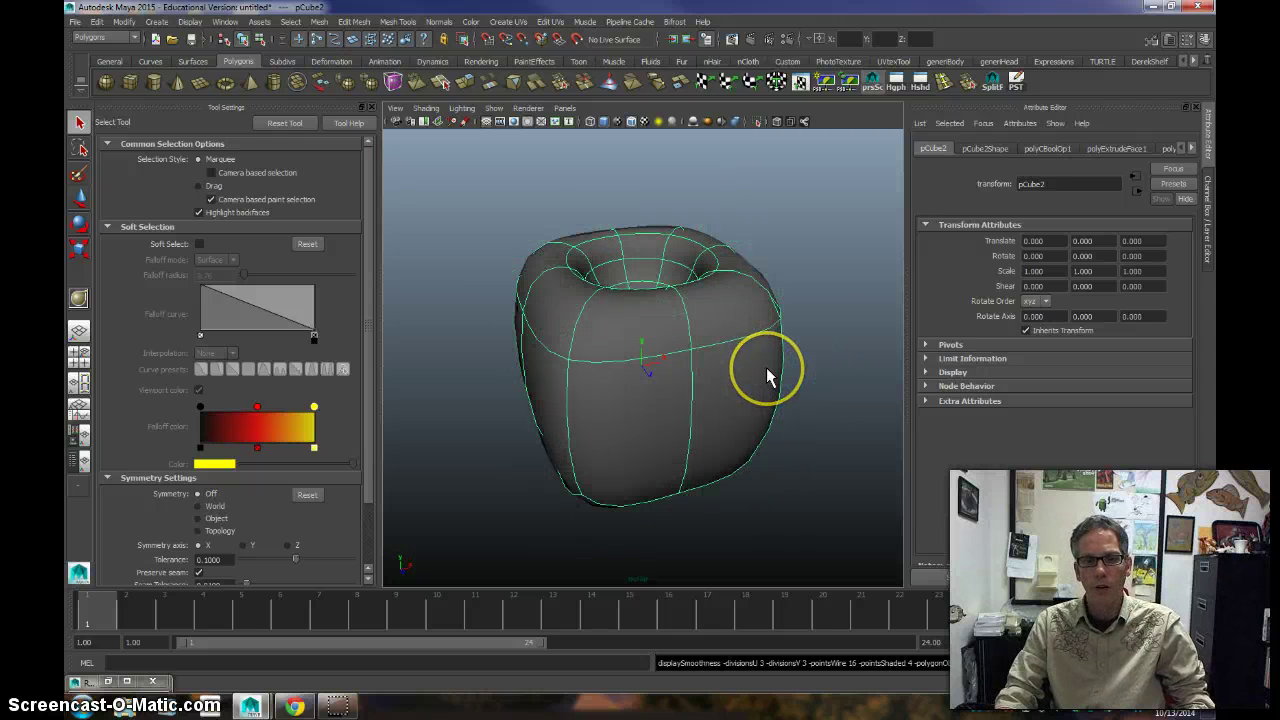
{"action": "key", "text": "1"}
{"action": "key", "text": "3"}
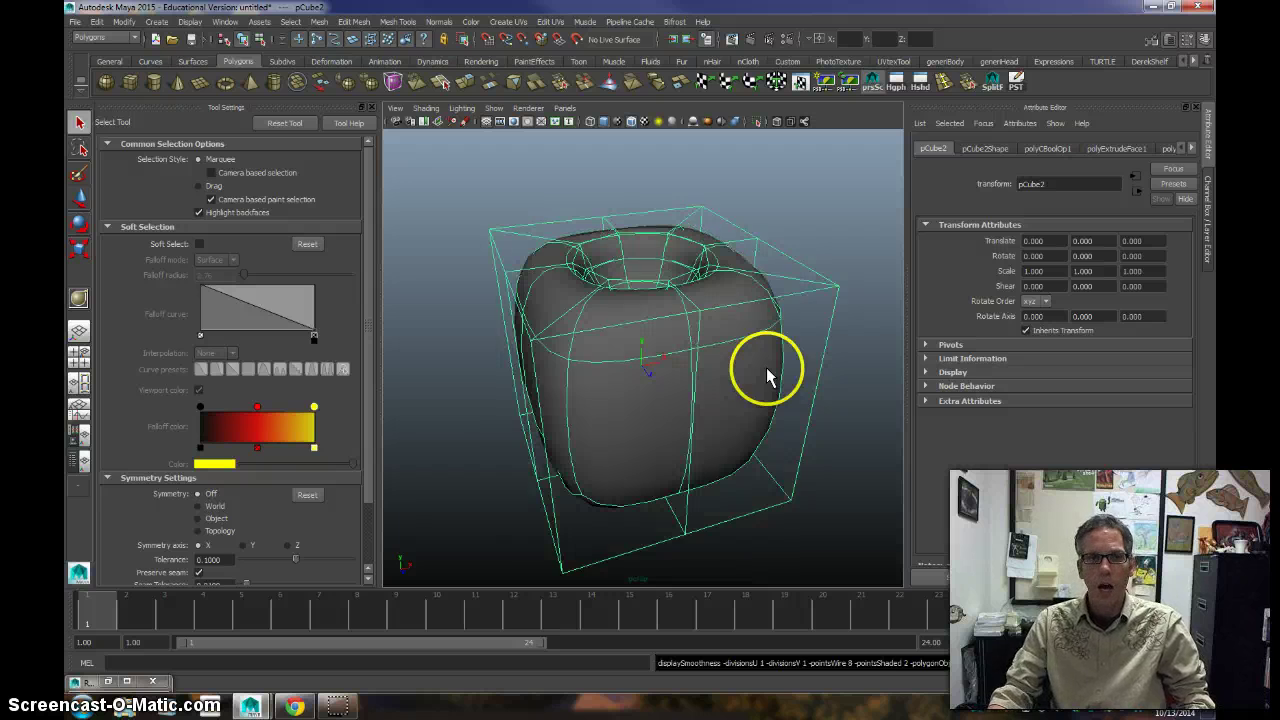
{"action": "middle_click_drag", "start_coordinate": [768, 352], "coordinate": [773, 323], "text": "alt"}
{"action": "left_click_drag", "start_coordinate": [773, 323], "coordinate": [789, 334], "text": "alt"}
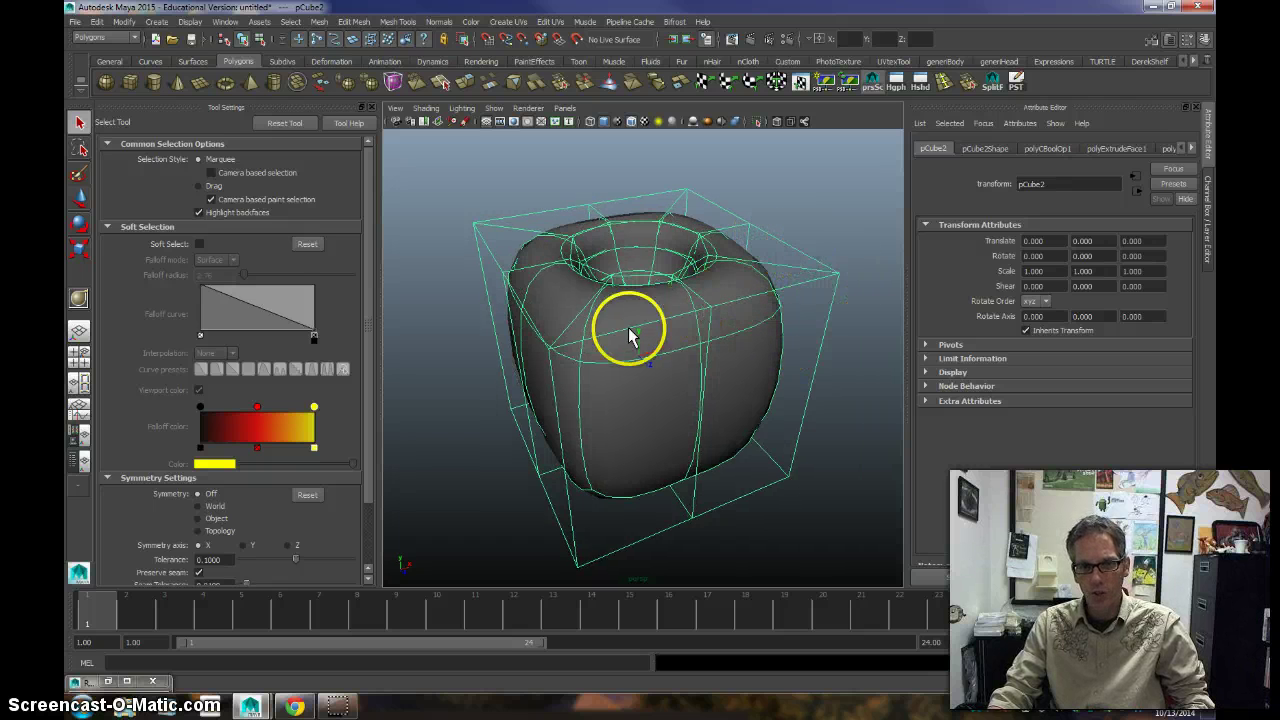
Step: Insert supporting edge loops around the sides, near the top rim and near the base
{"action": "left_click", "coordinate": [943, 84]}
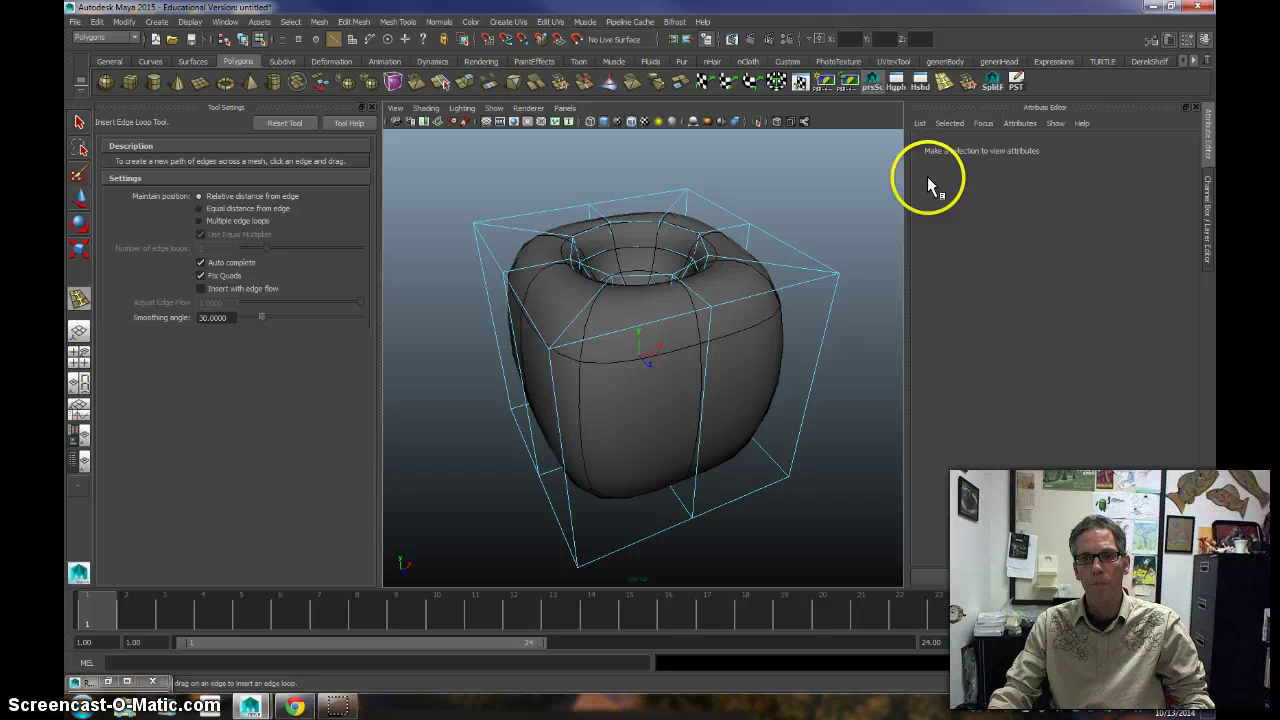
{"action": "left_click_drag", "start_coordinate": [836, 308], "coordinate": [838, 306]}
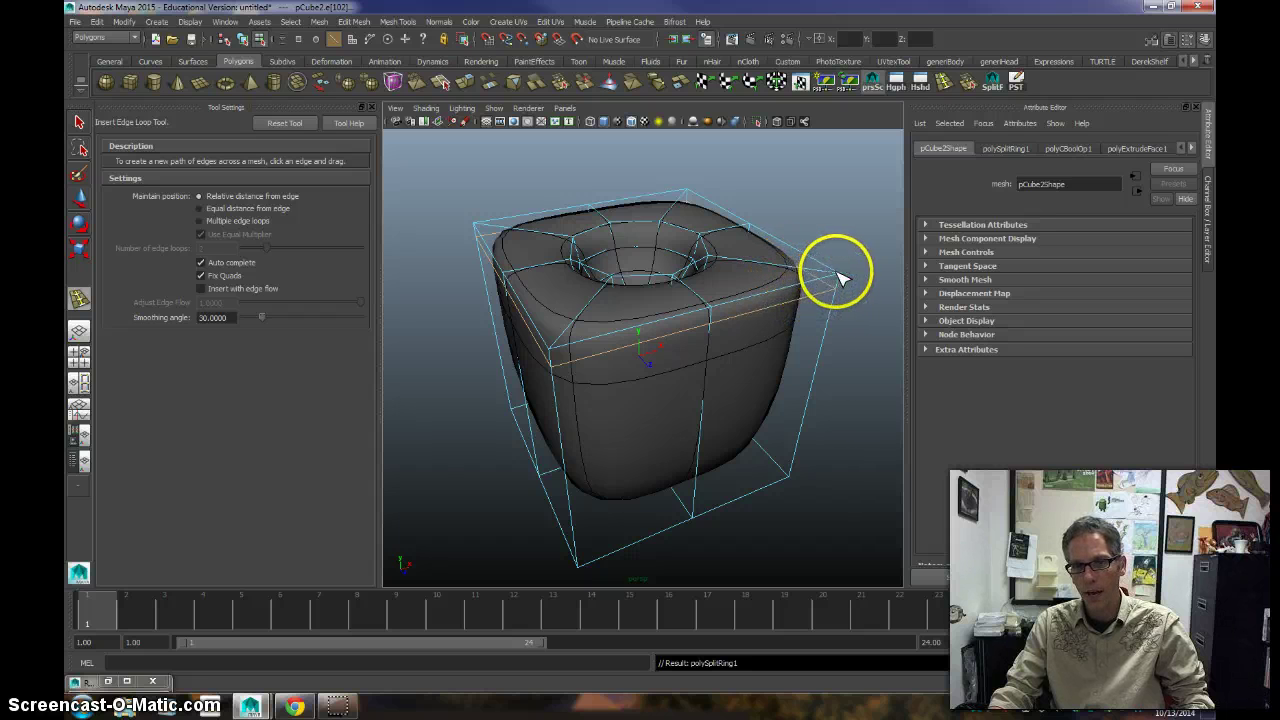
{"action": "mouse_move", "coordinate": [809, 274]}
{"action": "left_mouse_down"}
{"action": "mouse_move", "coordinate": [831, 274]}
{"action": "mouse_move", "coordinate": [823, 289]}
{"action": "left_mouse_up"}
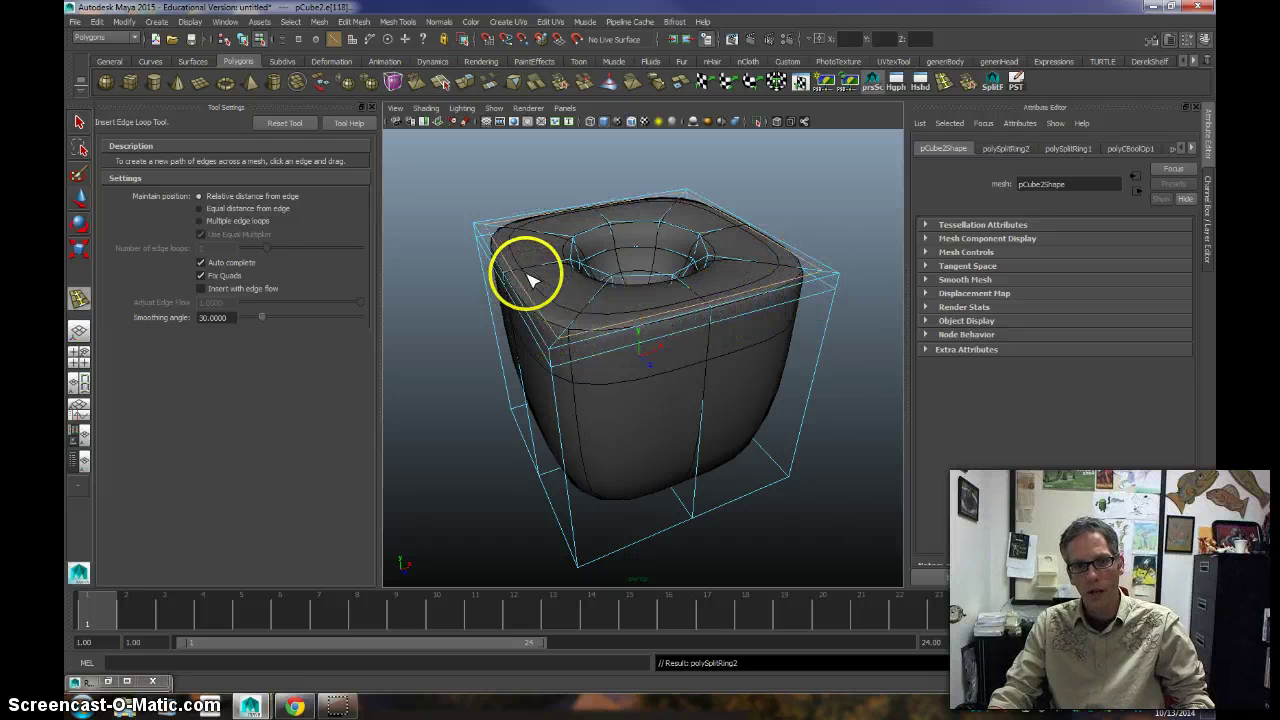
{"action": "middle_click_drag", "start_coordinate": [640, 443], "coordinate": [600, 423], "text": "alt"}
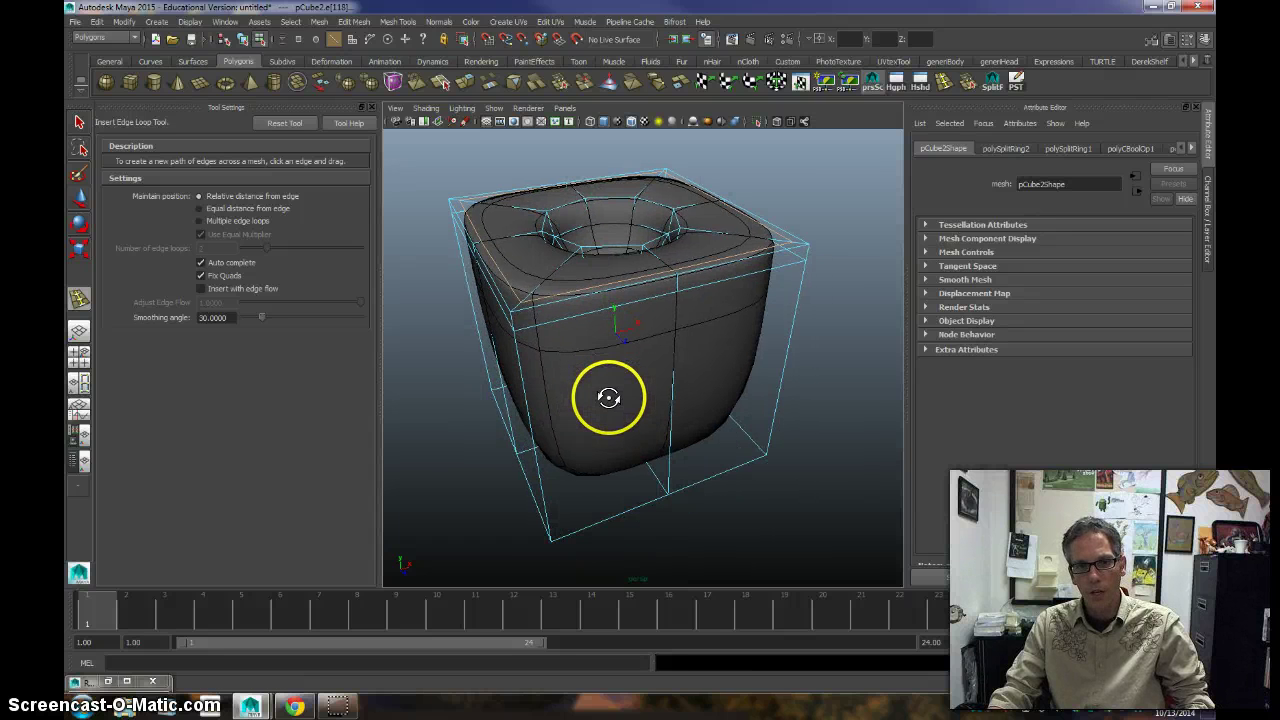
{"action": "left_click_drag", "start_coordinate": [608, 400], "coordinate": [600, 271], "text": "alt"}
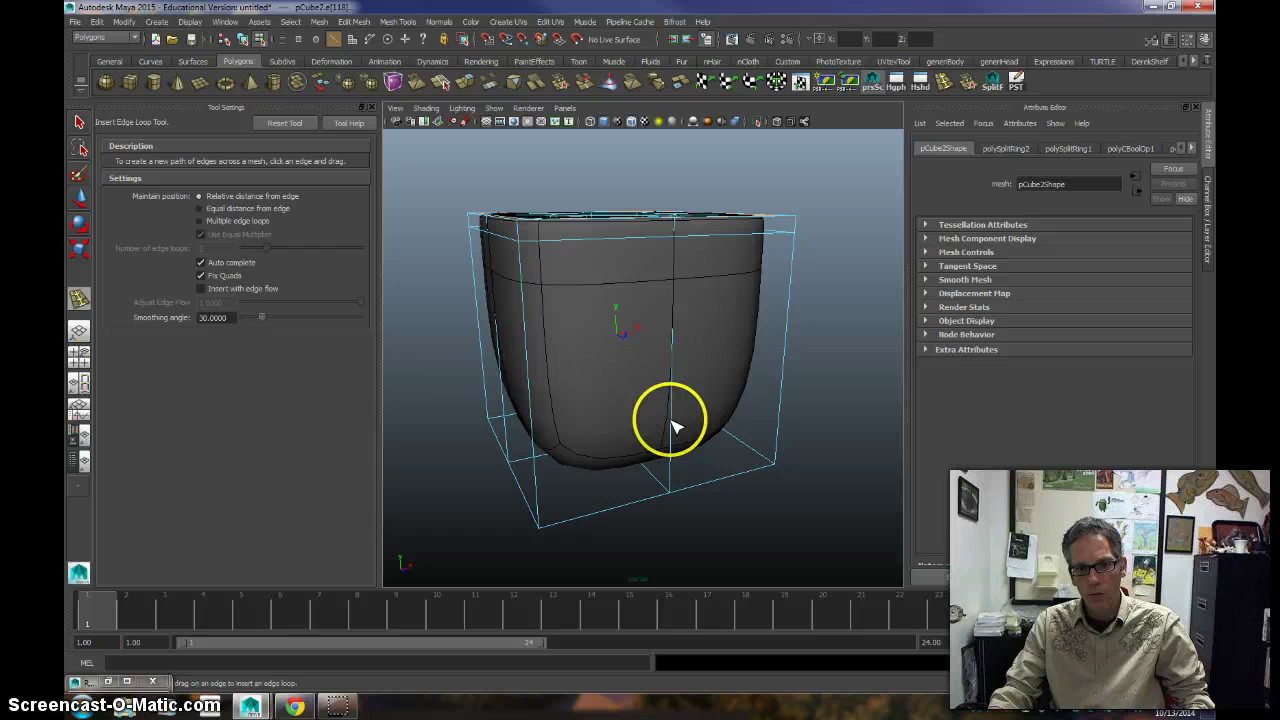
{"action": "left_click_drag", "start_coordinate": [672, 425], "coordinate": [673, 485]}
Step: Add three edge loops around the hole's inner rim and return to unsmoothed display
{"action": "left_click_drag", "start_coordinate": [643, 334], "coordinate": [787, 447], "text": "alt"}
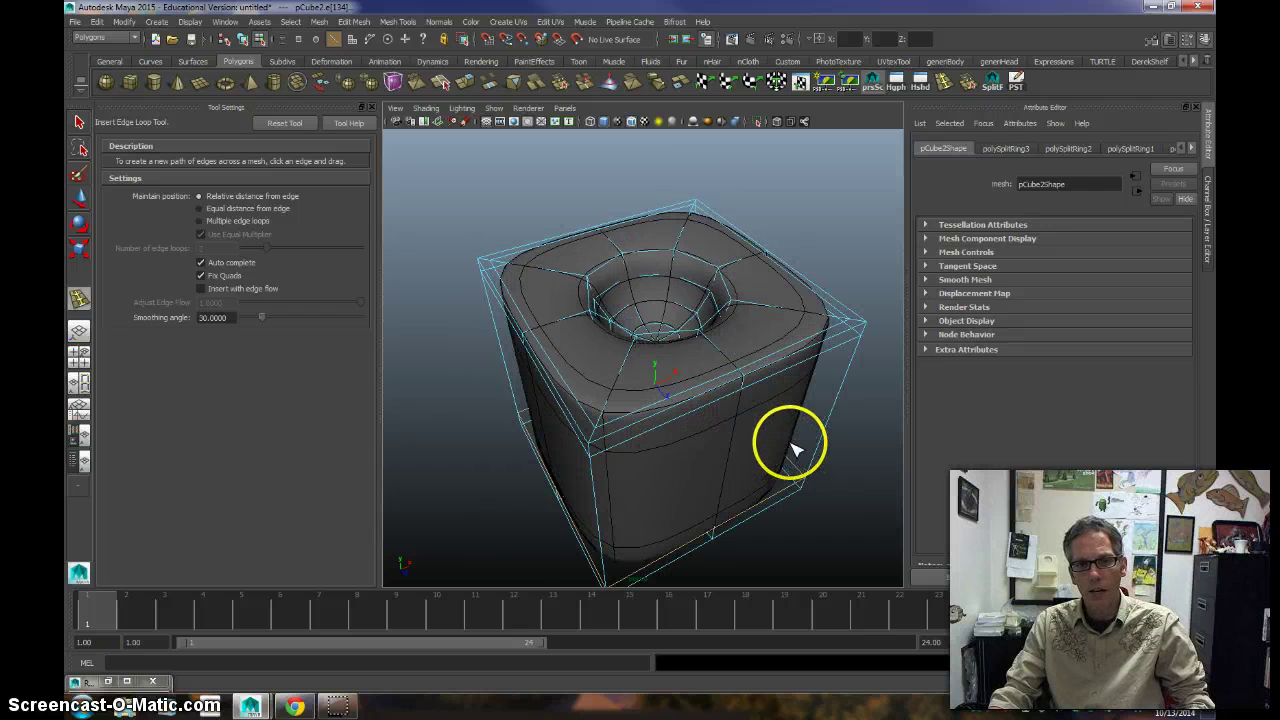
{"action": "left_click", "coordinate": [678, 258]}
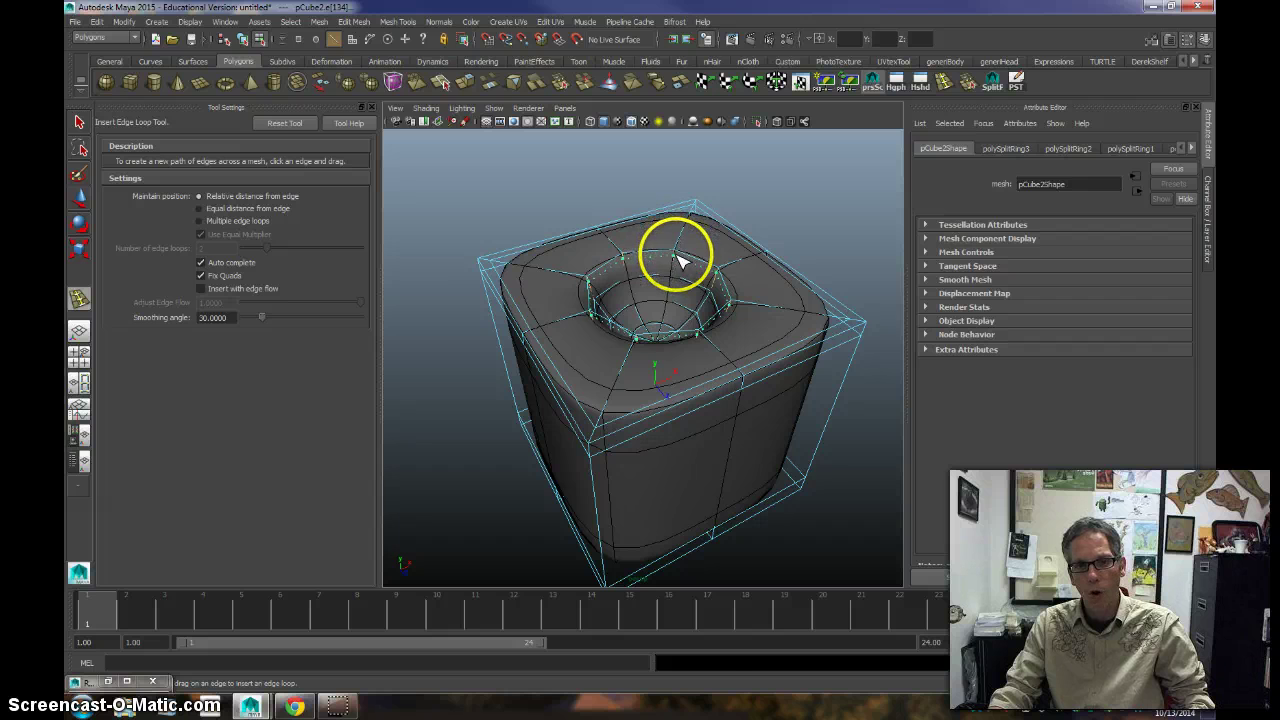
{"action": "left_click", "coordinate": [678, 257]}
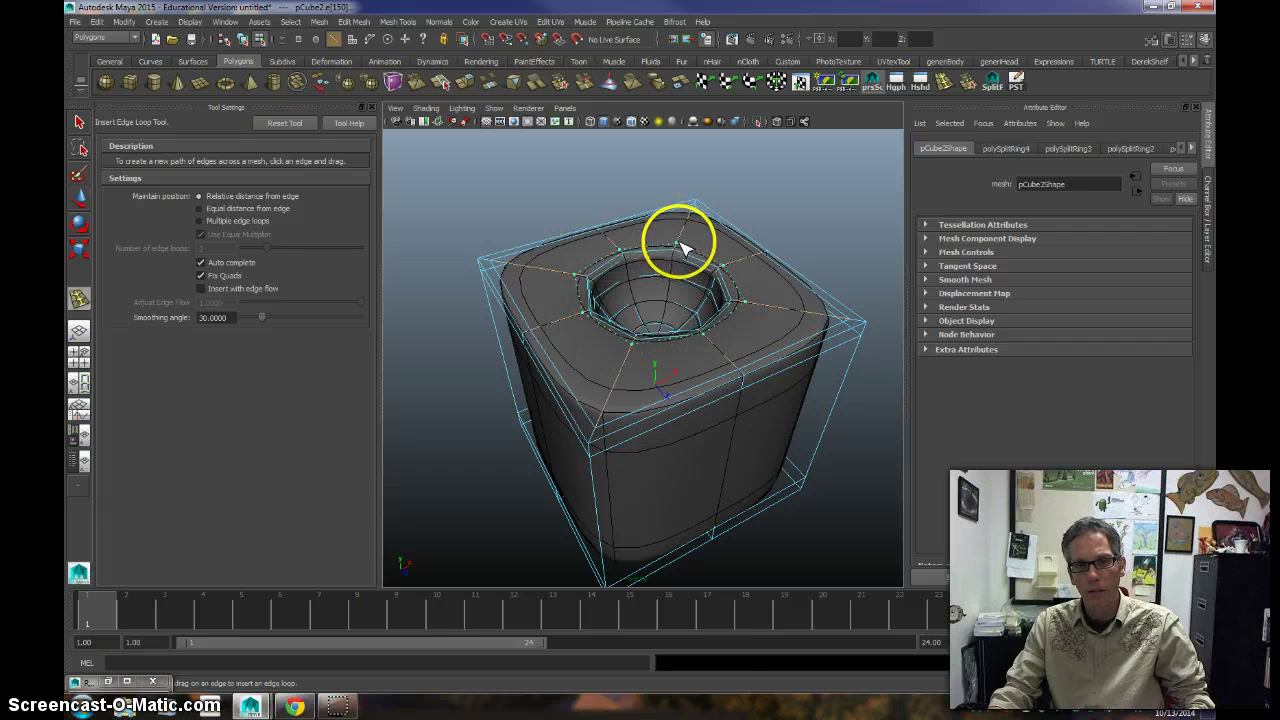
{"action": "left_click", "coordinate": [679, 246]}
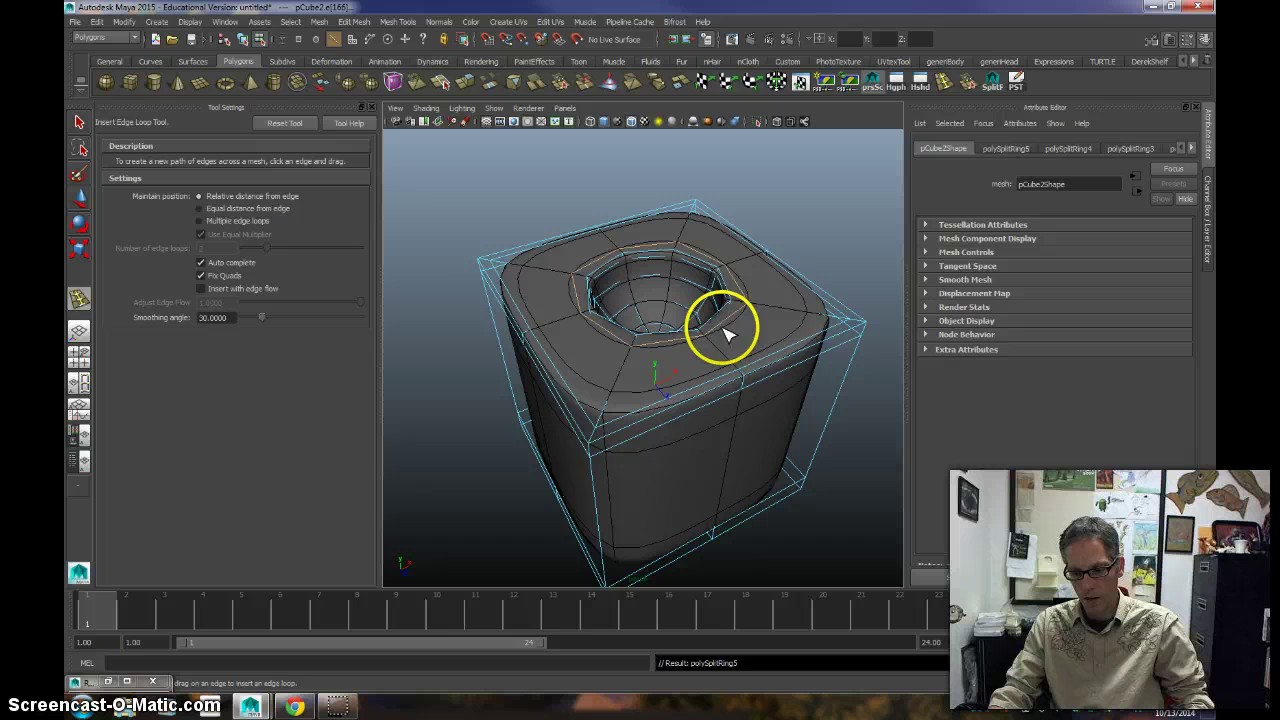
{"action": "key", "text": "1"}
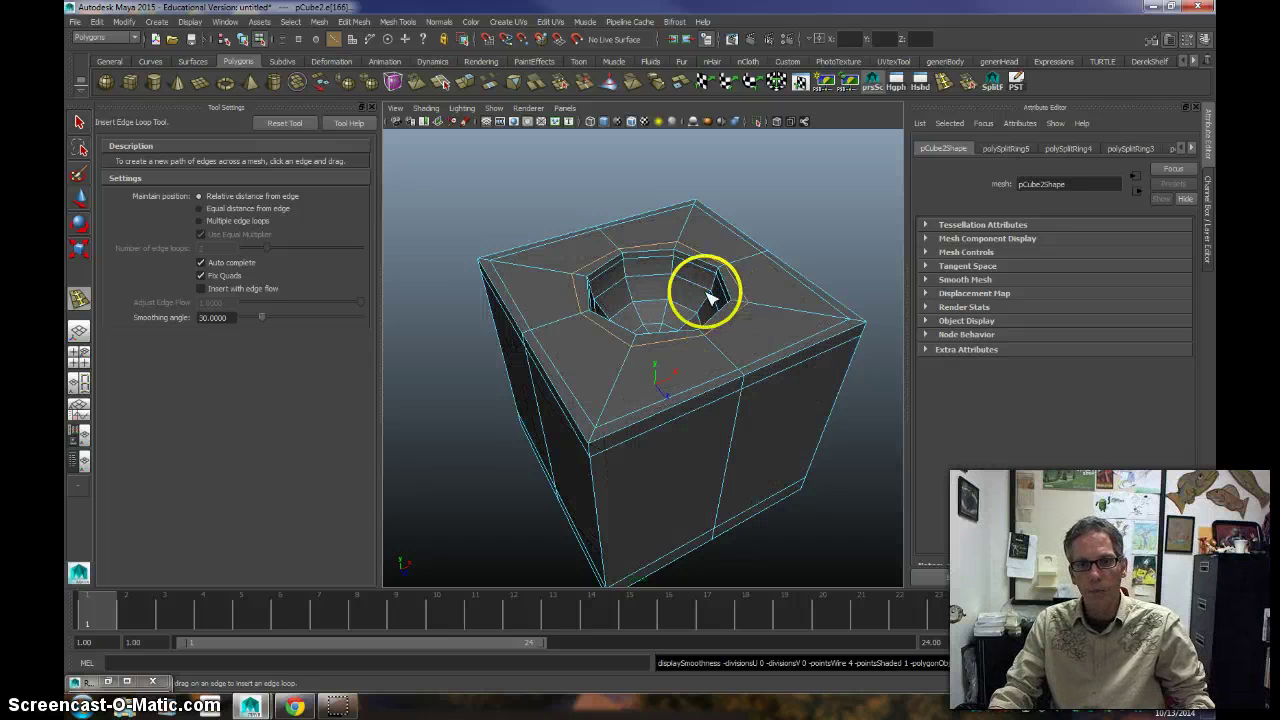
Step: Apply Mesh > Smooth to the holed cube
{"action": "left_click", "coordinate": [318, 21]}
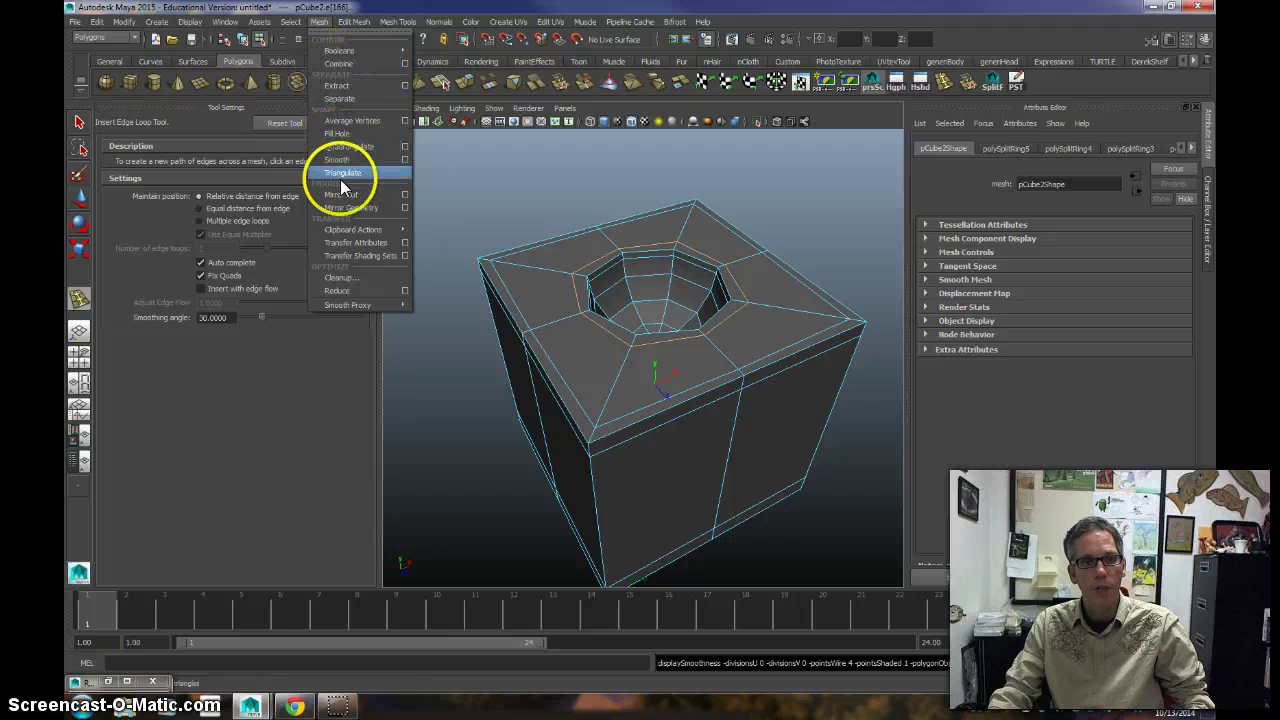
{"action": "mouse_move", "coordinate": [360, 24]}
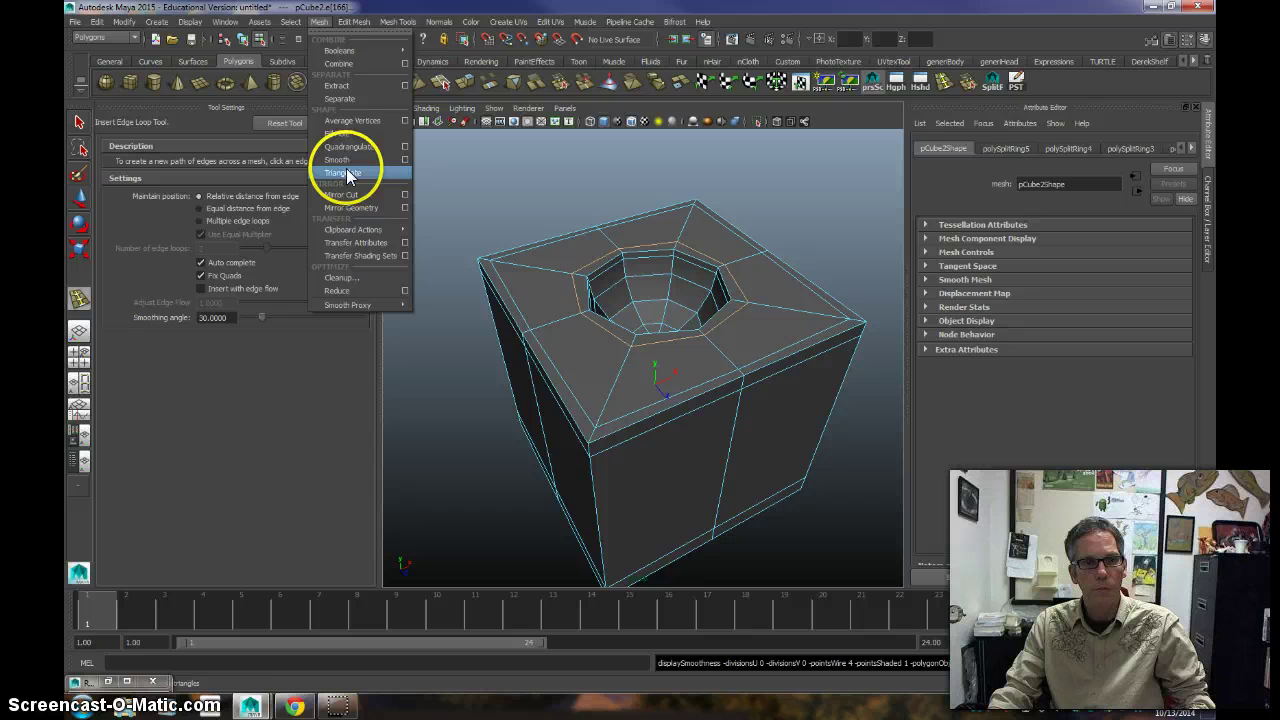
{"action": "left_click", "coordinate": [340, 160]}
{"action": "left_click_drag", "start_coordinate": [755, 297], "coordinate": [691, 366], "text": "alt"}
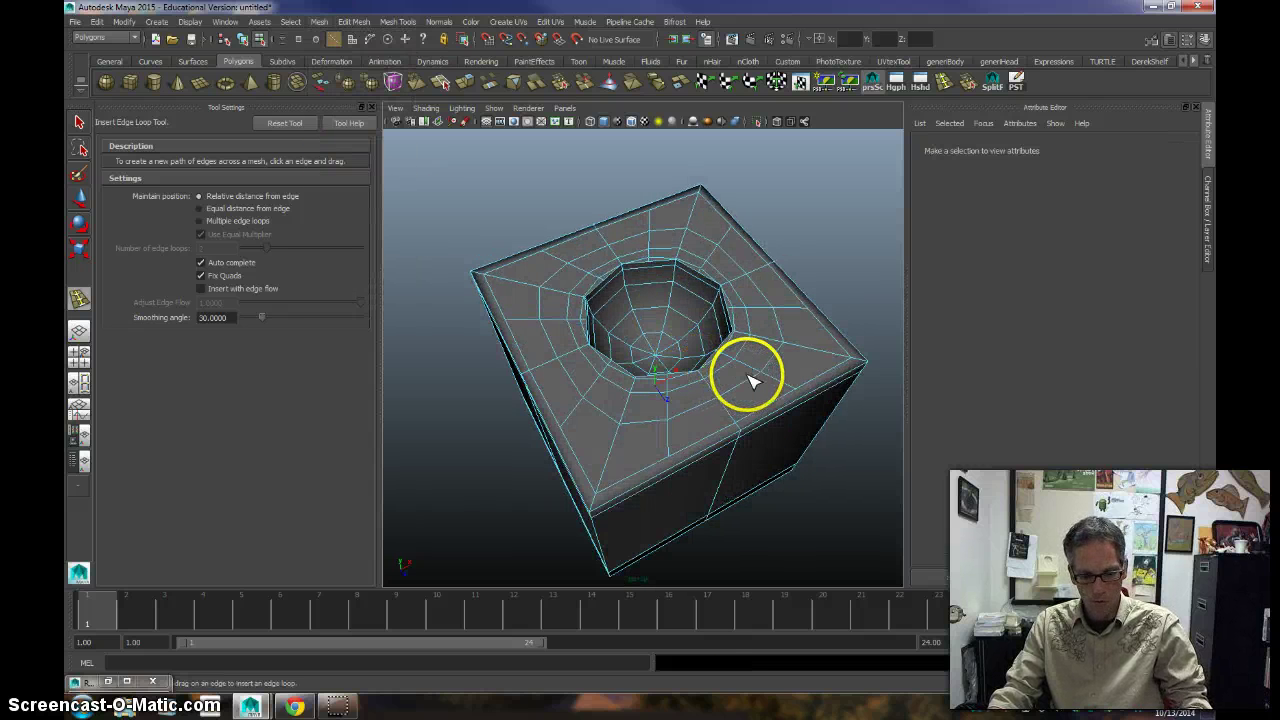
Step: Show the Channel Box, deselect the cube and switch to the Select Tool
{"action": "left_click", "coordinate": [1208, 212]}
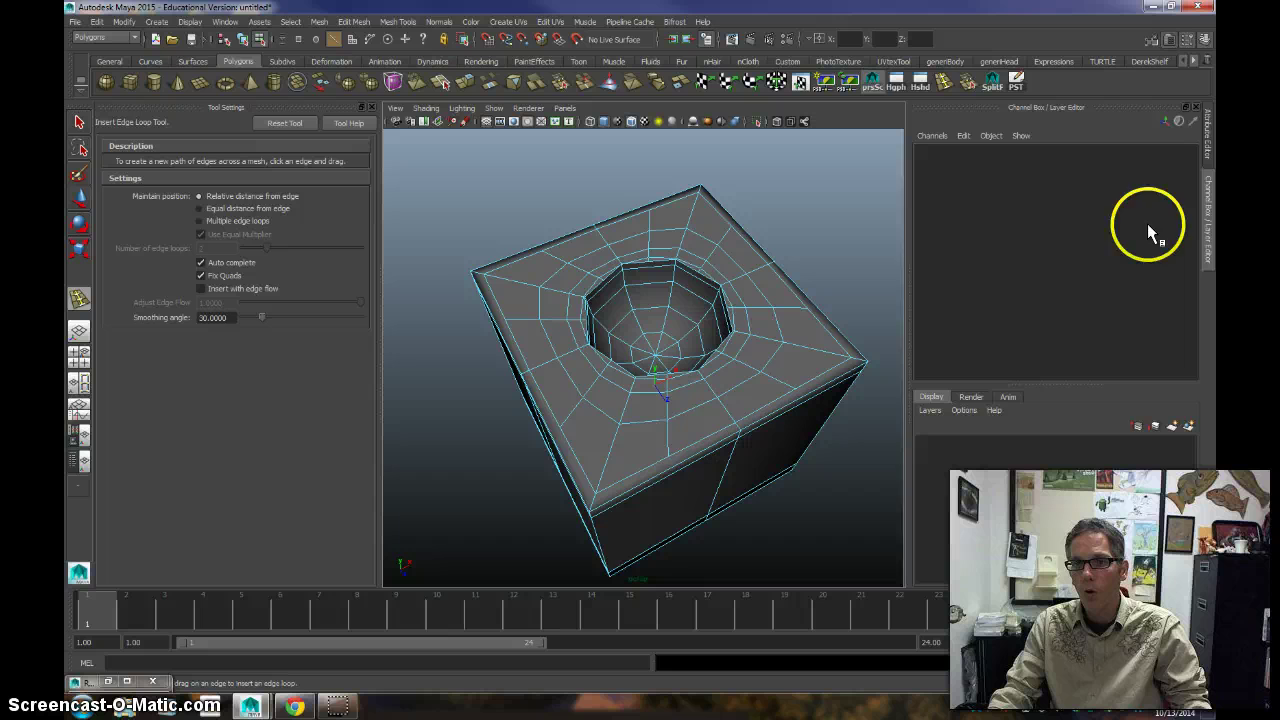
{"action": "left_click", "coordinate": [757, 367]}
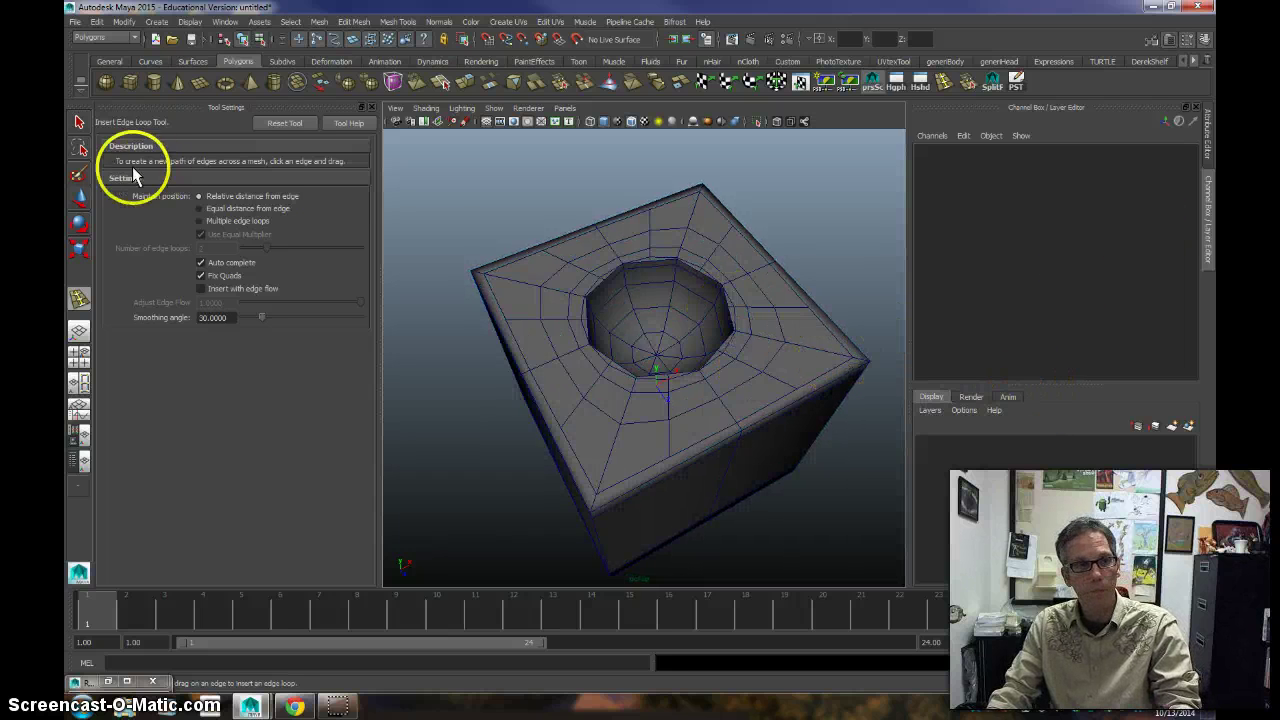
{"action": "left_click", "coordinate": [80, 122]}
Step: Select pCube2 and set polySmoothFace1 Divisions to 2
{"action": "left_click", "coordinate": [739, 290]}
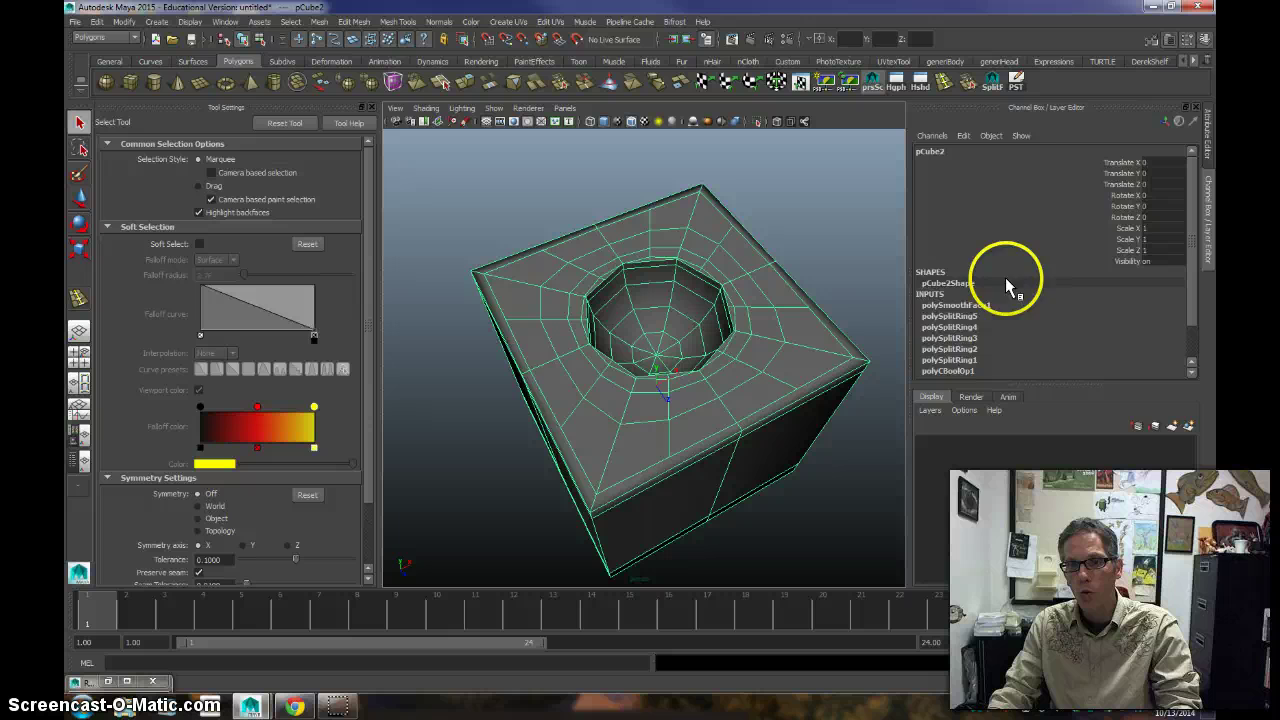
{"action": "left_click", "coordinate": [985, 305]}
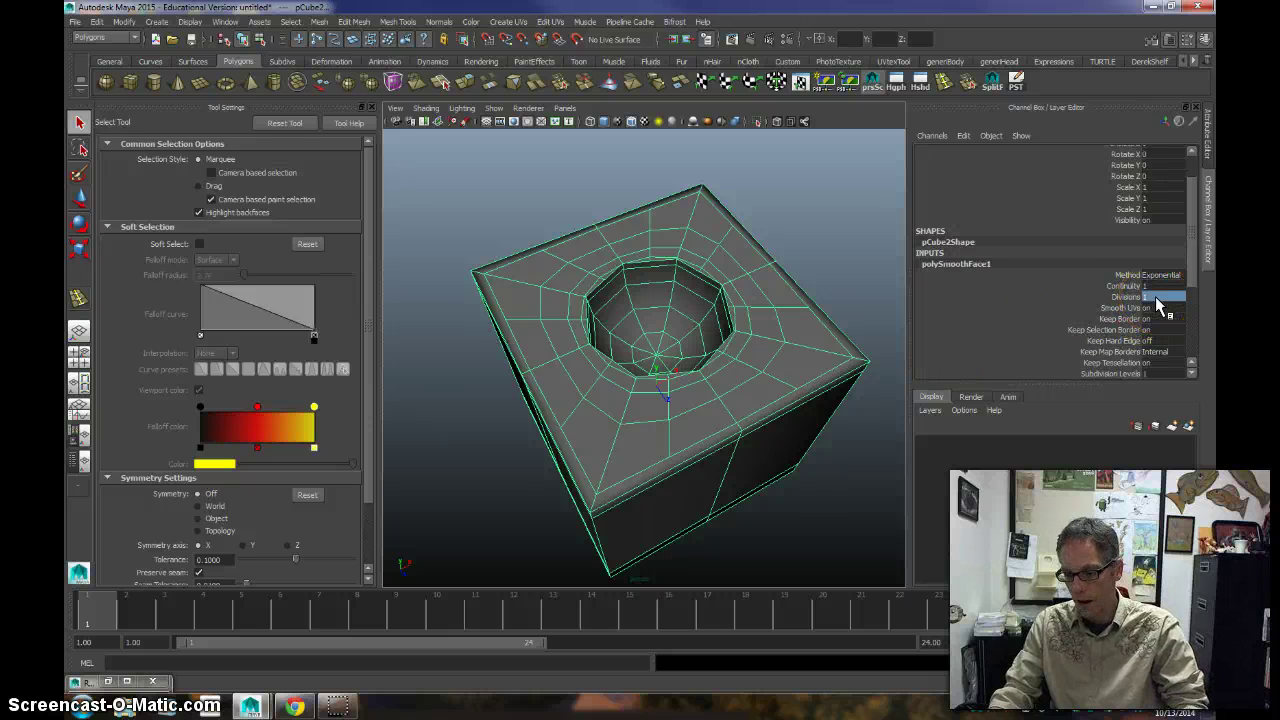
{"action": "type", "text": "2"}
{"action": "key", "text": "Return"}
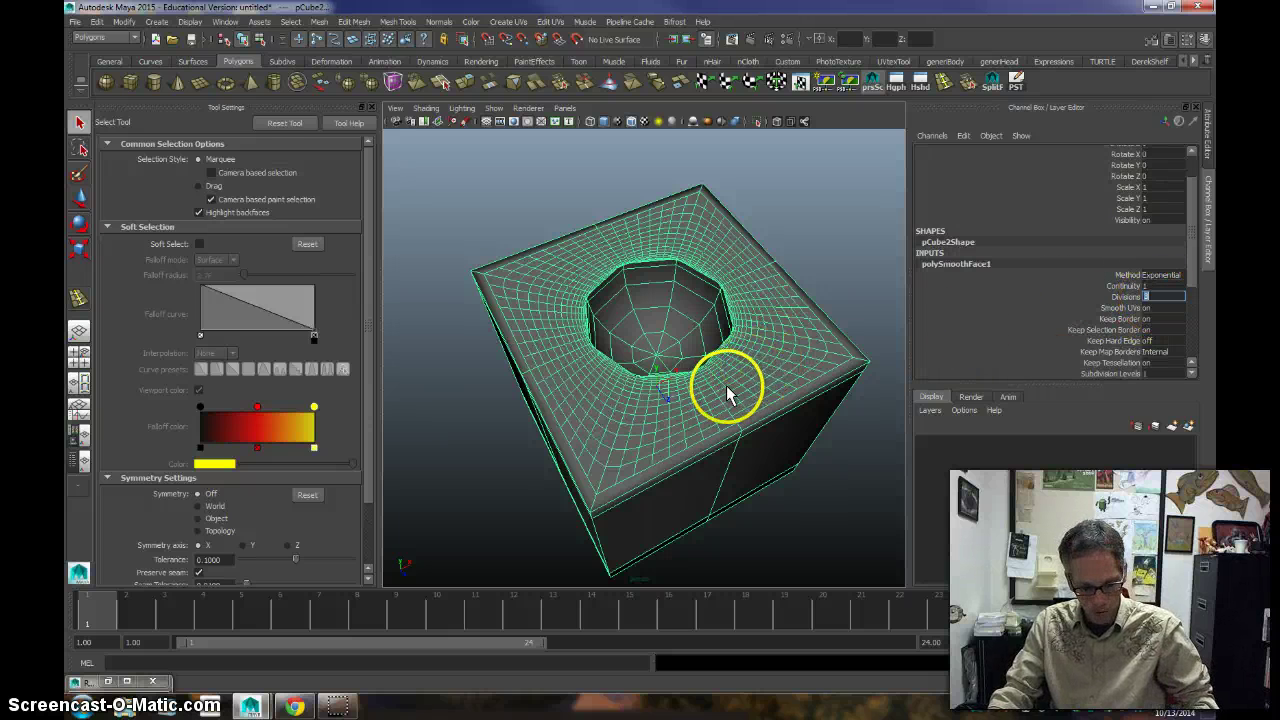
{"action": "left_click_drag", "start_coordinate": [720, 406], "coordinate": [706, 360], "text": "alt"}
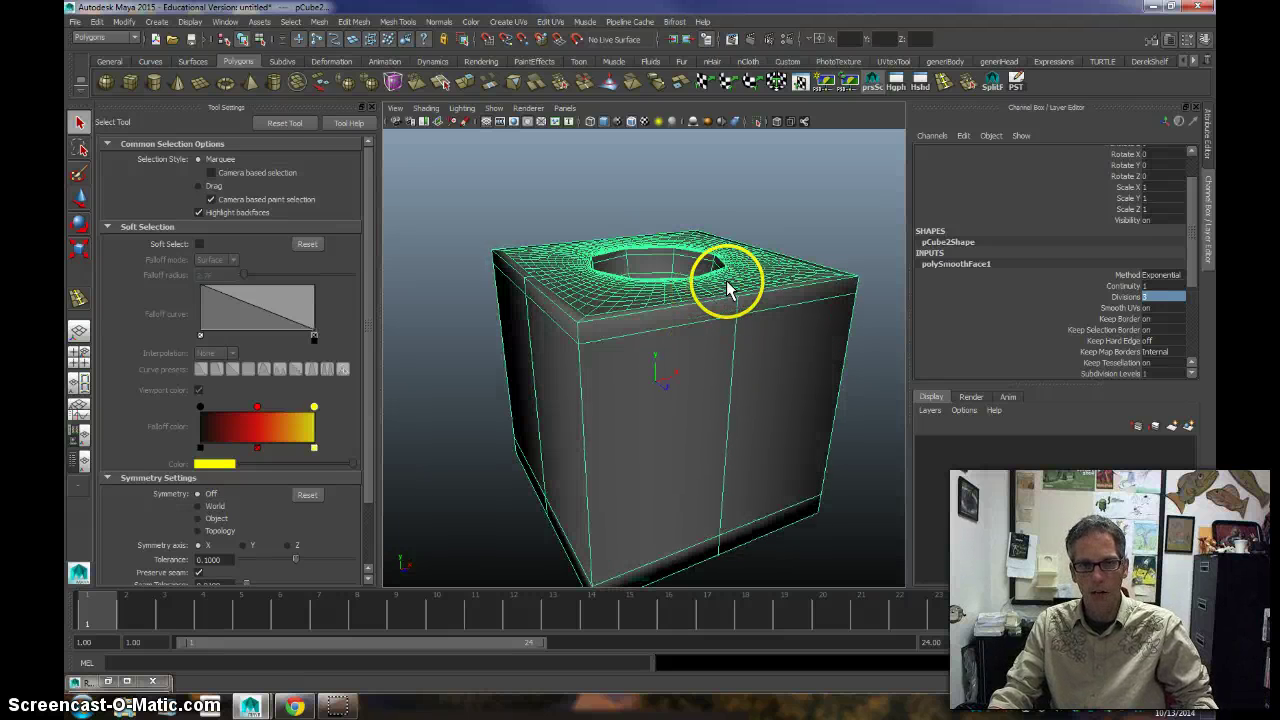
{"action": "left_click_drag", "start_coordinate": [737, 289], "coordinate": [740, 317], "text": "alt"}
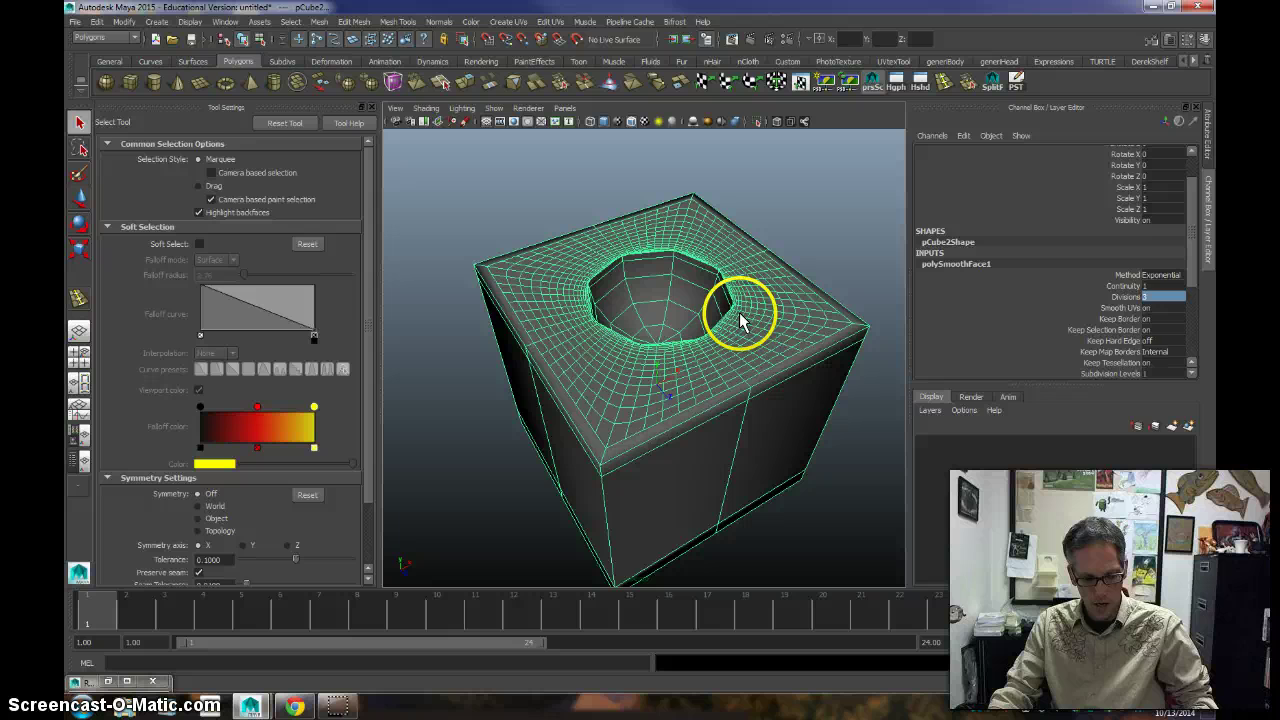
Step: Undo the smoothing and the last hole edge loop, then pick a top rim edge
{"action": "key", "text": "ctrl+z"}
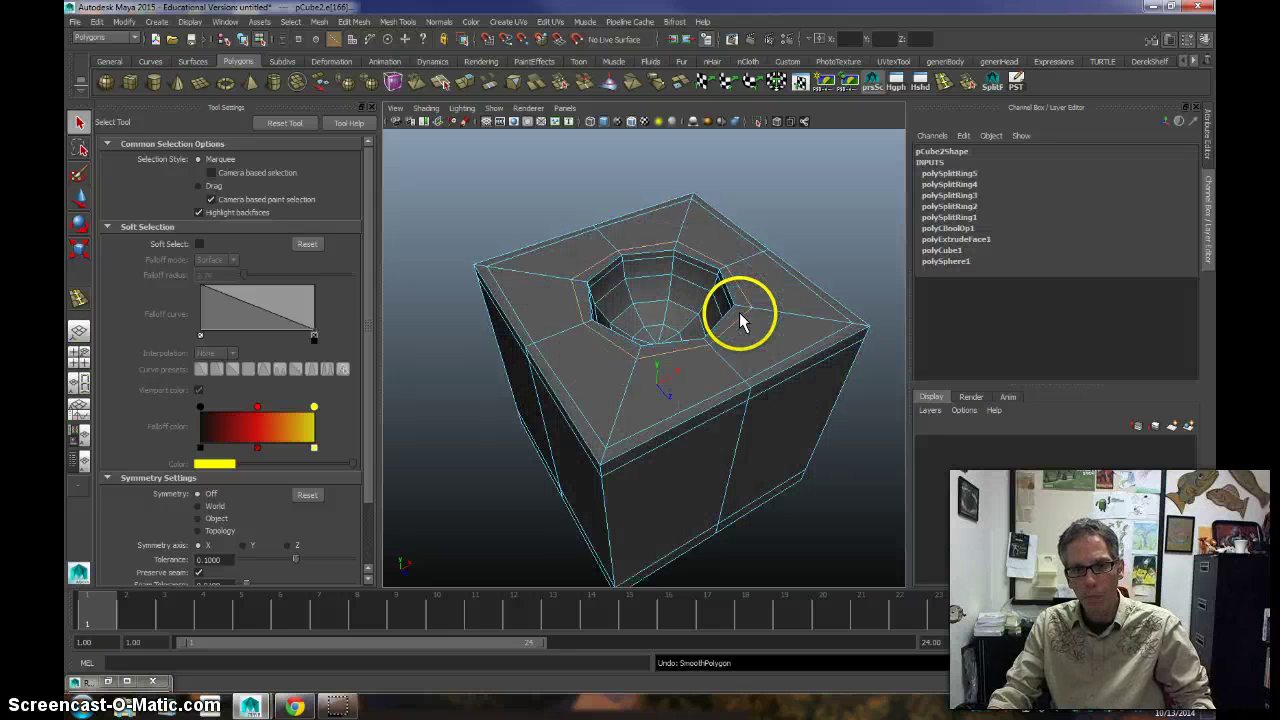
{"action": "key", "text": "ctrl+z"}
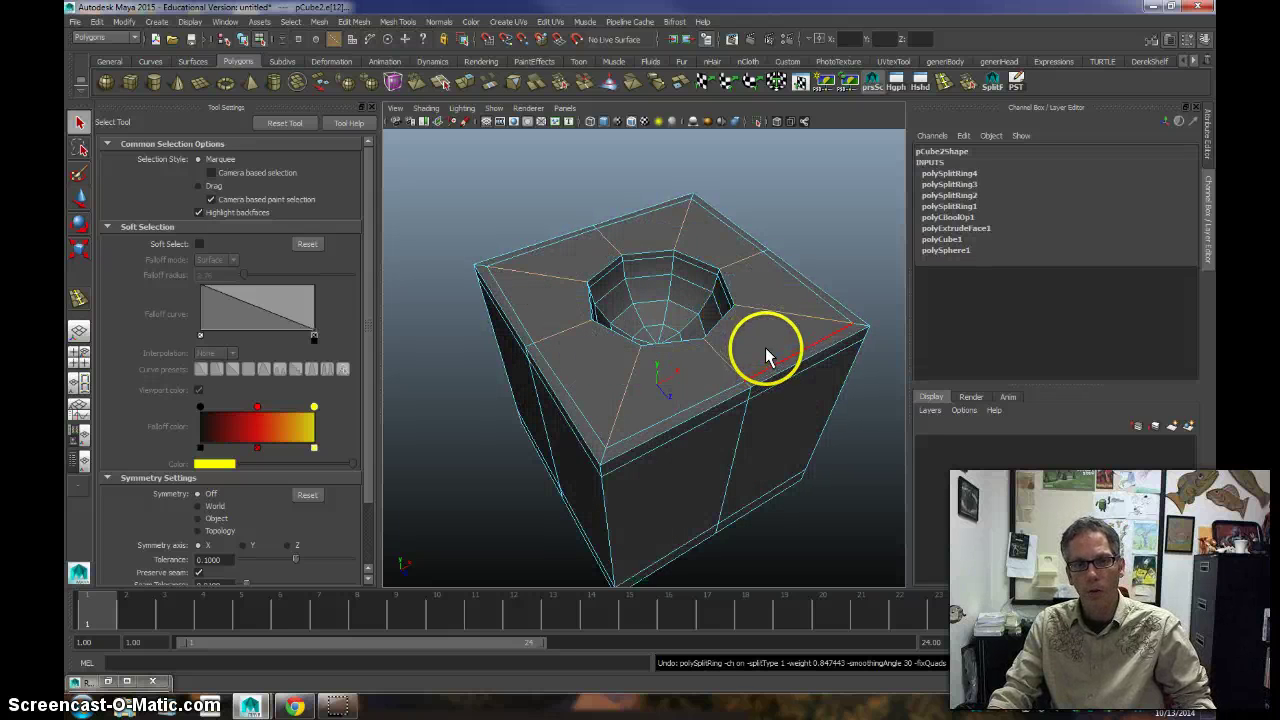
{"action": "left_click", "coordinate": [766, 352]}
Step: Insert a new edge loop close to the hole in smooth preview, then reselect the cube
{"action": "left_click", "coordinate": [944, 82]}
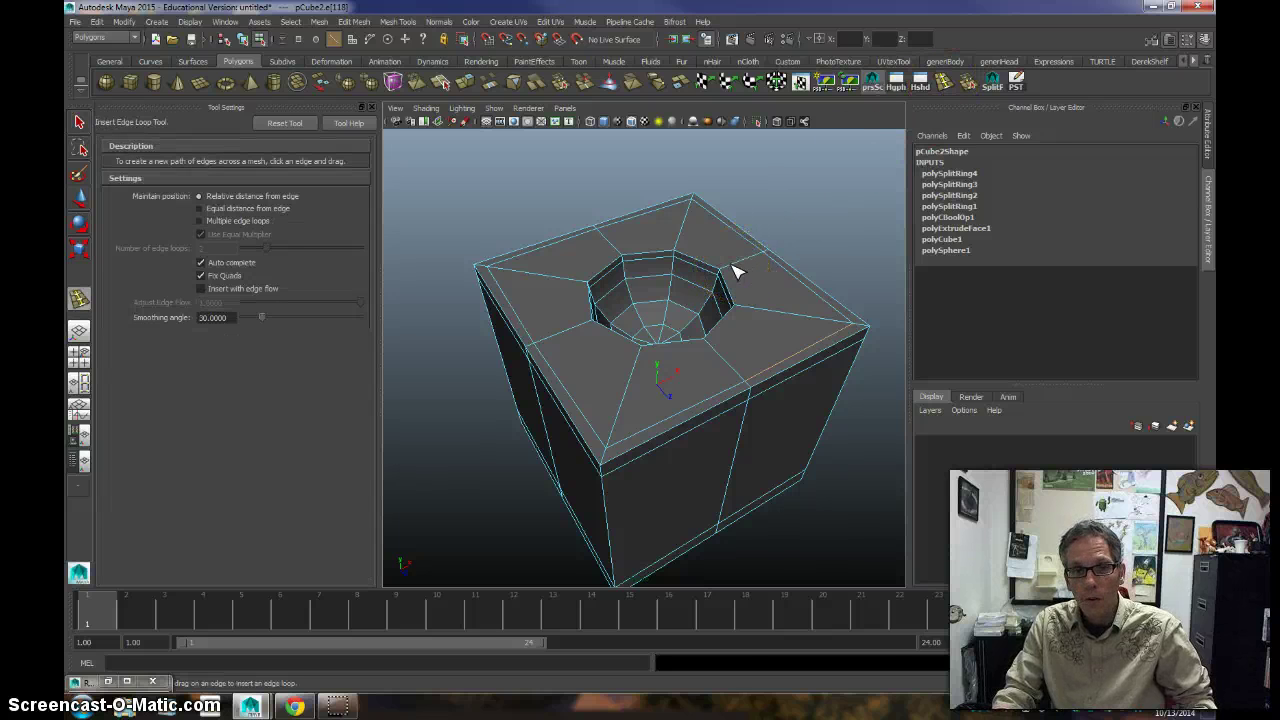
{"action": "key", "text": "2"}
{"action": "left_click_drag", "start_coordinate": [736, 270], "coordinate": [731, 271]}
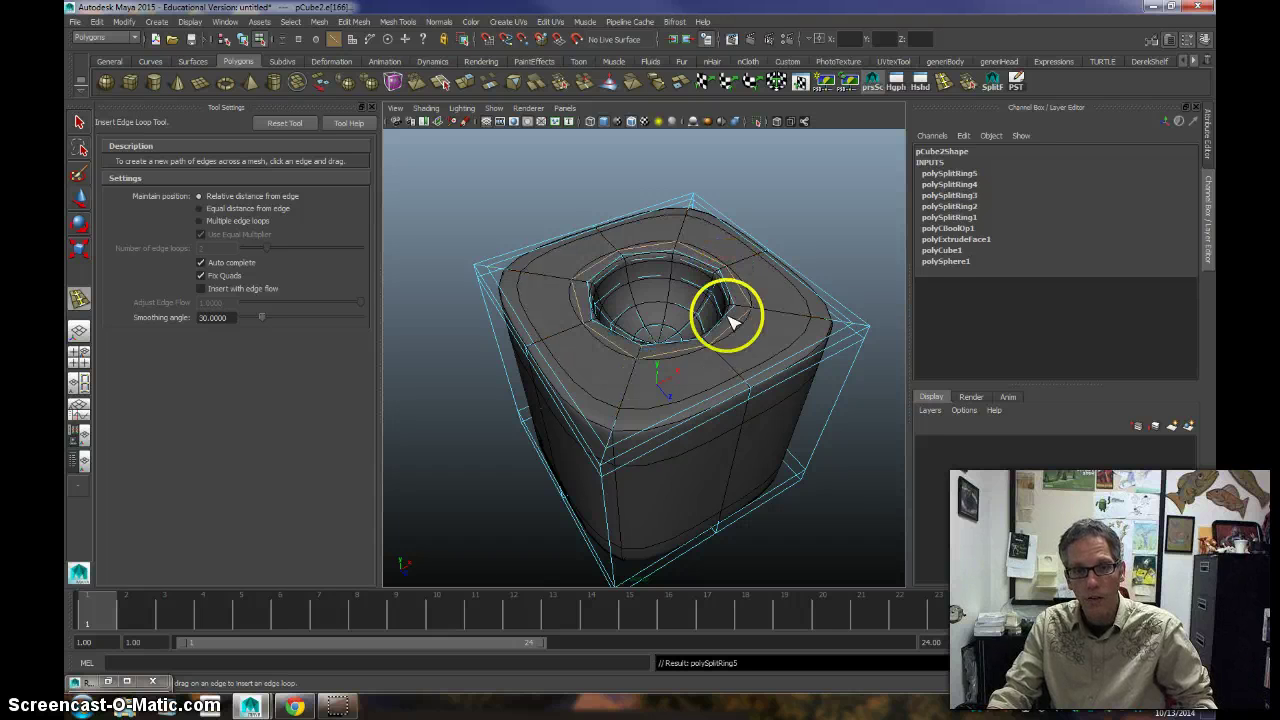
{"action": "left_click", "coordinate": [632, 323]}
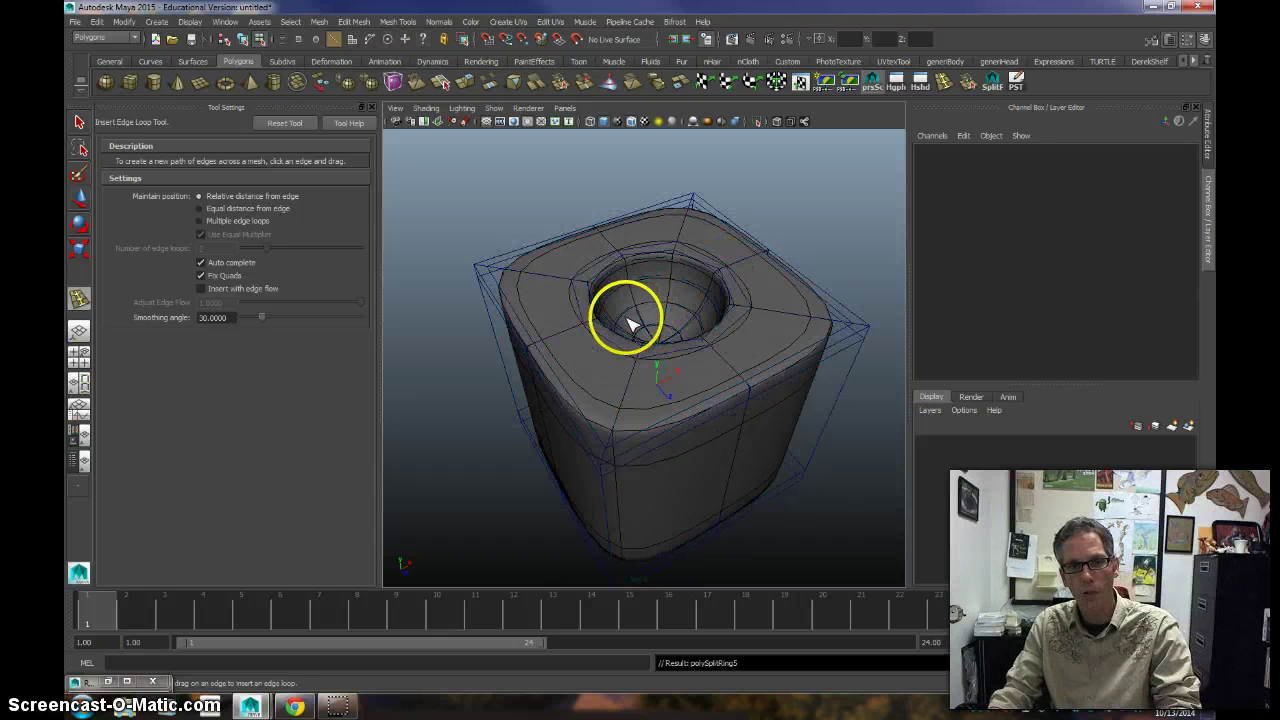
{"action": "left_click", "coordinate": [80, 122]}
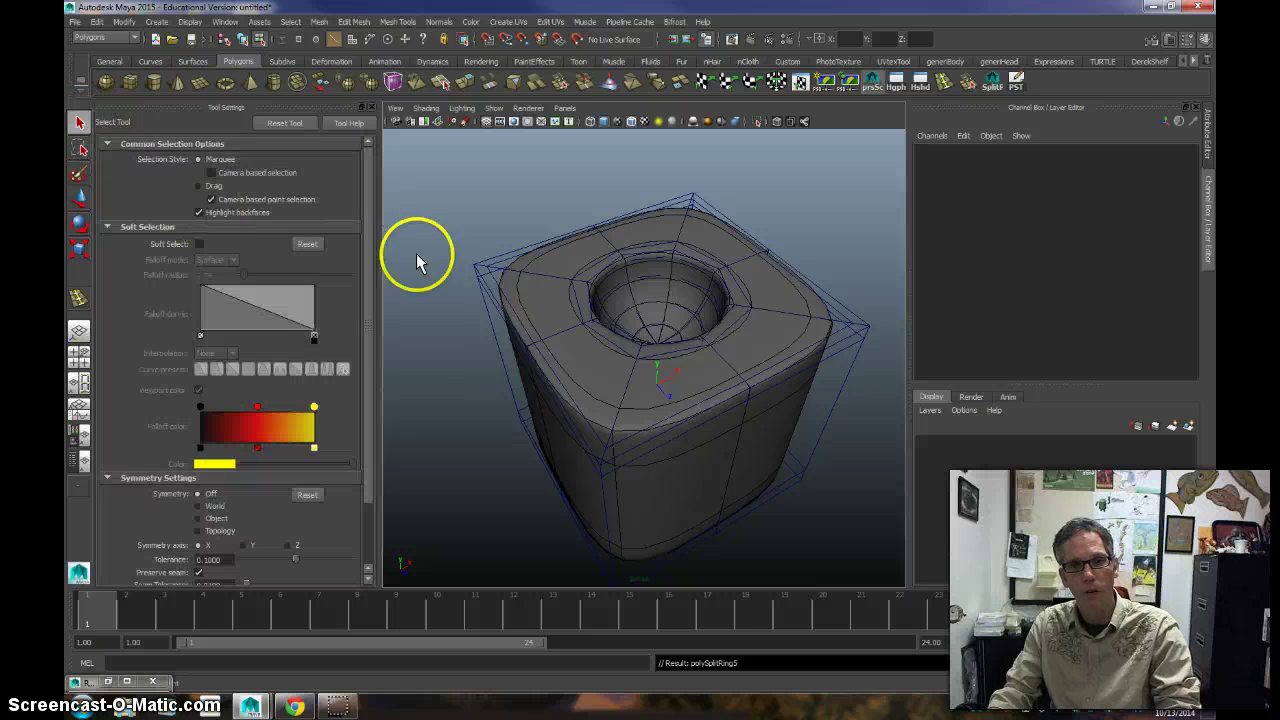
{"action": "left_click", "coordinate": [603, 335]}
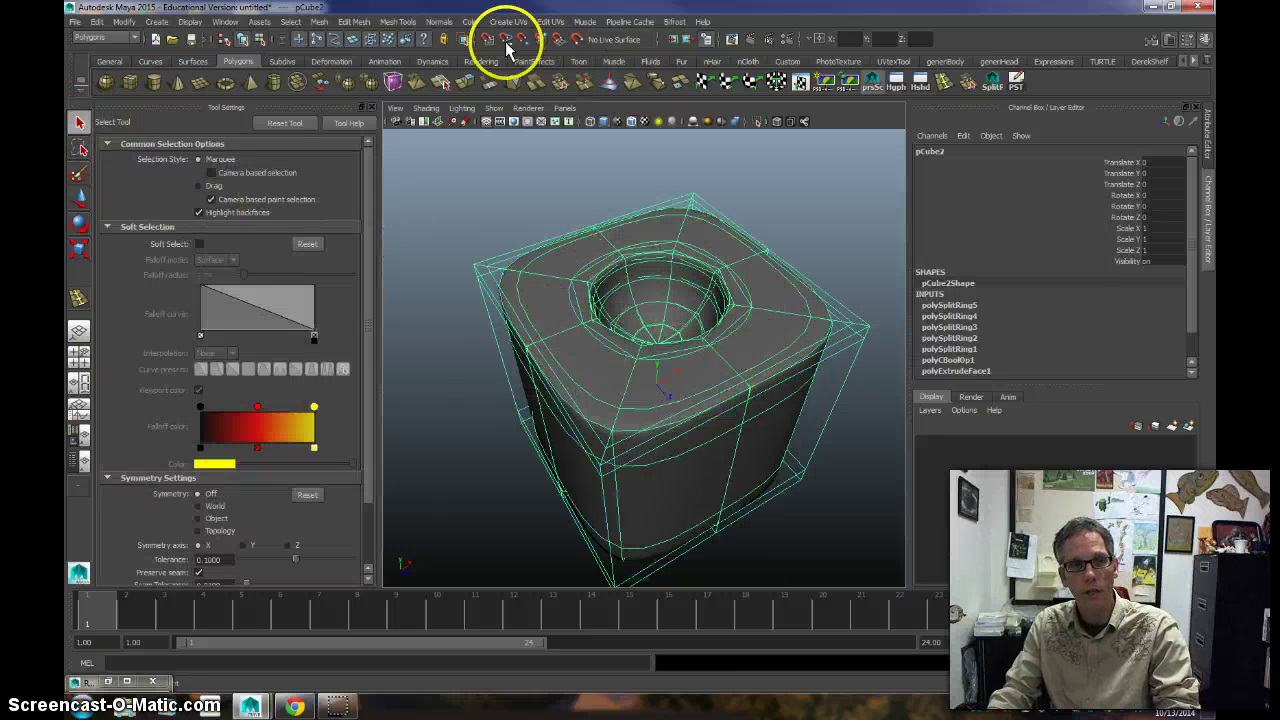
Step: Smooth the cube with Mesh > Smooth and set polySmoothFace1 Divisions to 2
{"action": "left_click", "coordinate": [319, 21]}
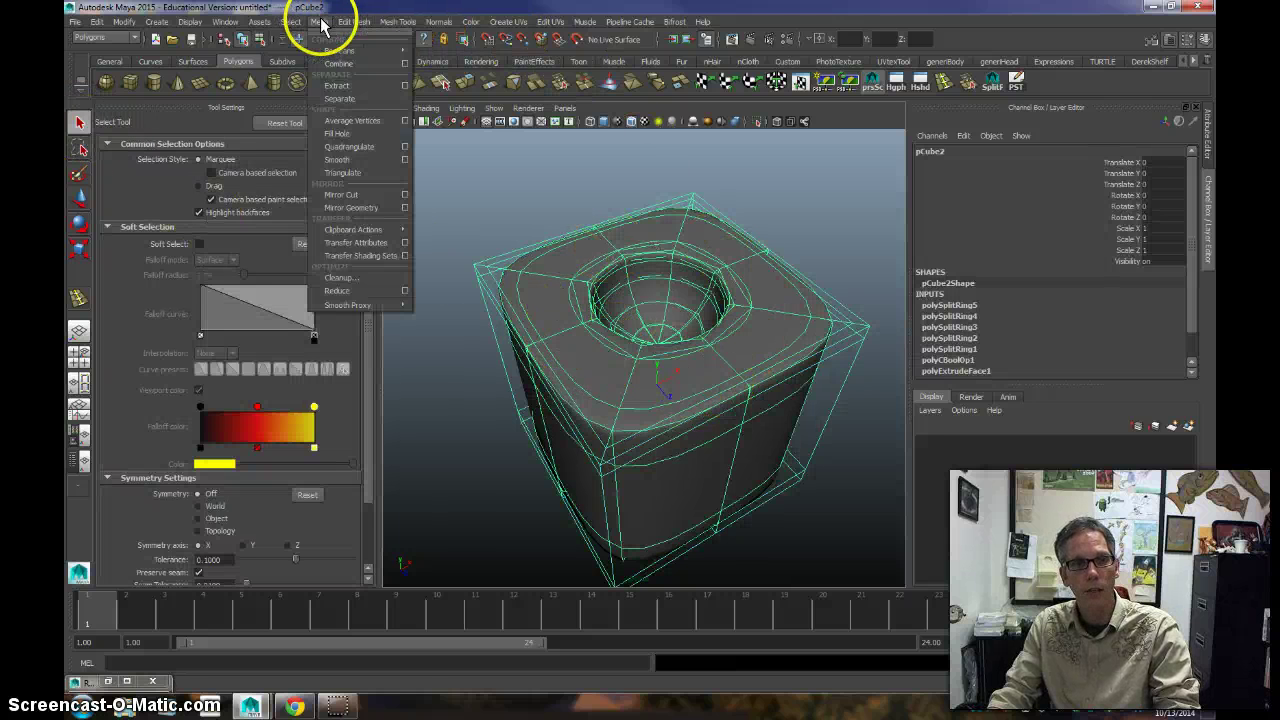
{"action": "left_click", "coordinate": [339, 160]}
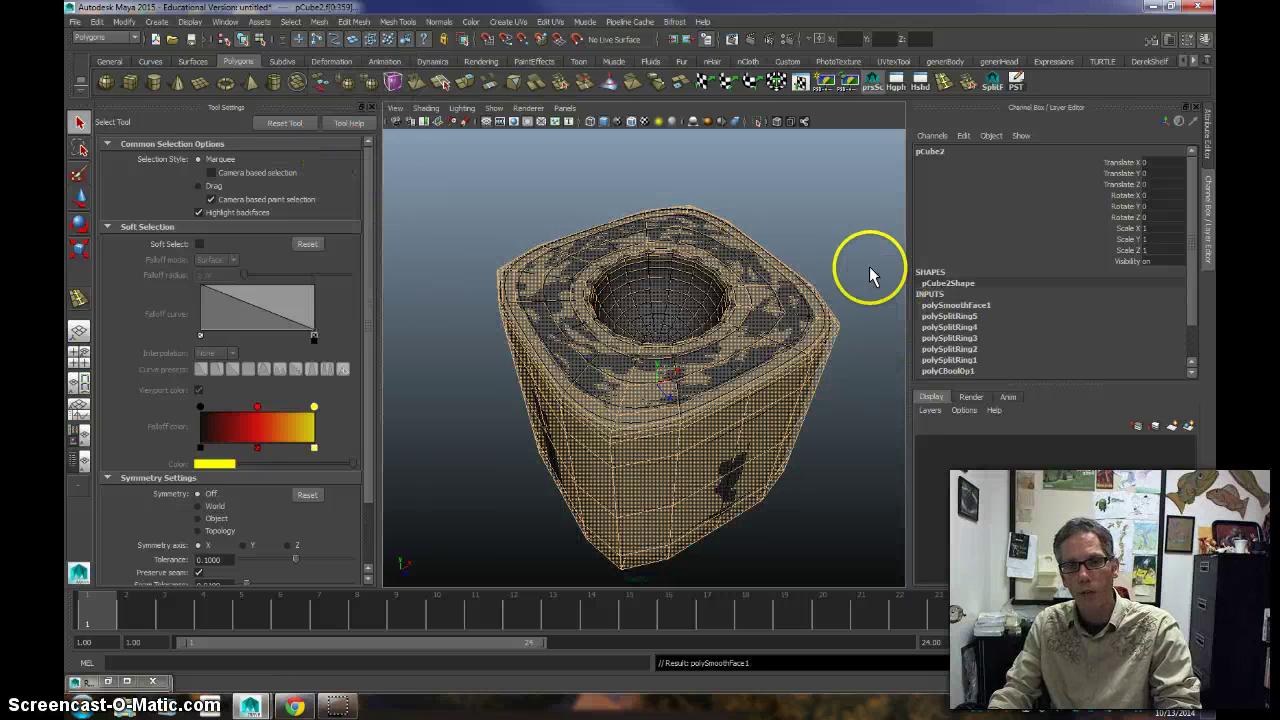
{"action": "left_click", "coordinate": [818, 221]}
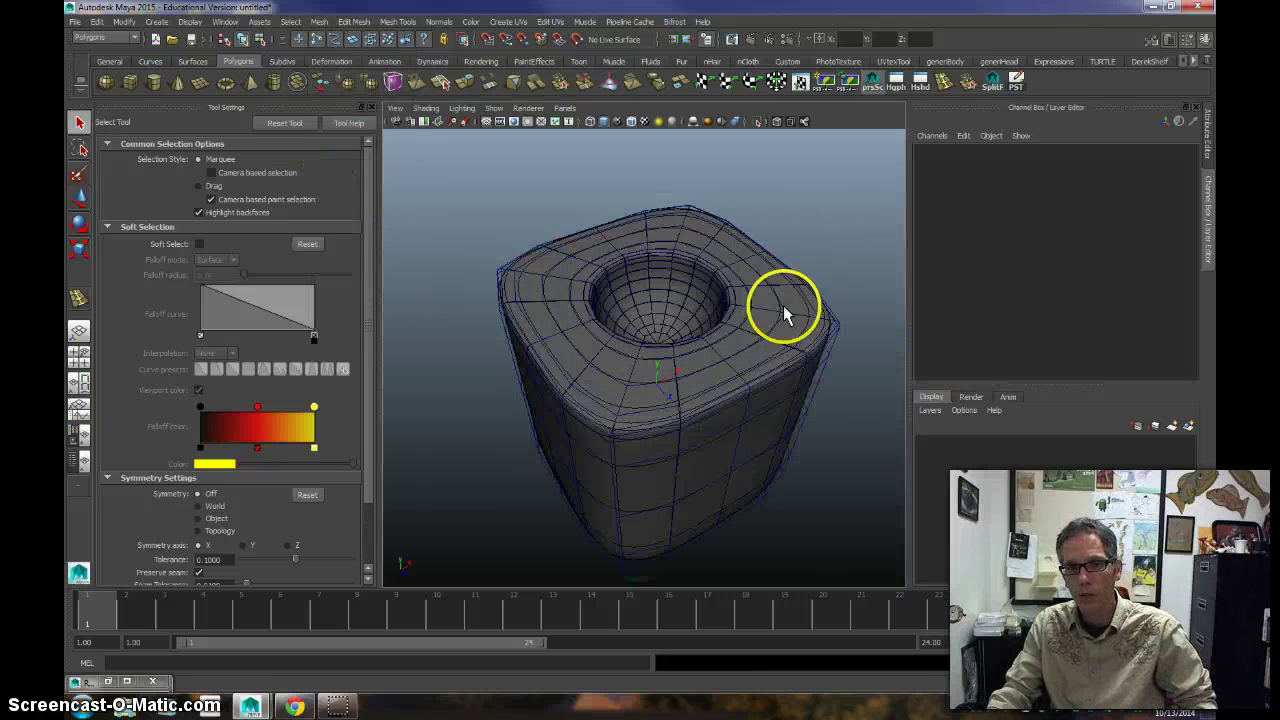
{"action": "left_click", "coordinate": [830, 336]}
{"action": "left_click", "coordinate": [966, 305]}
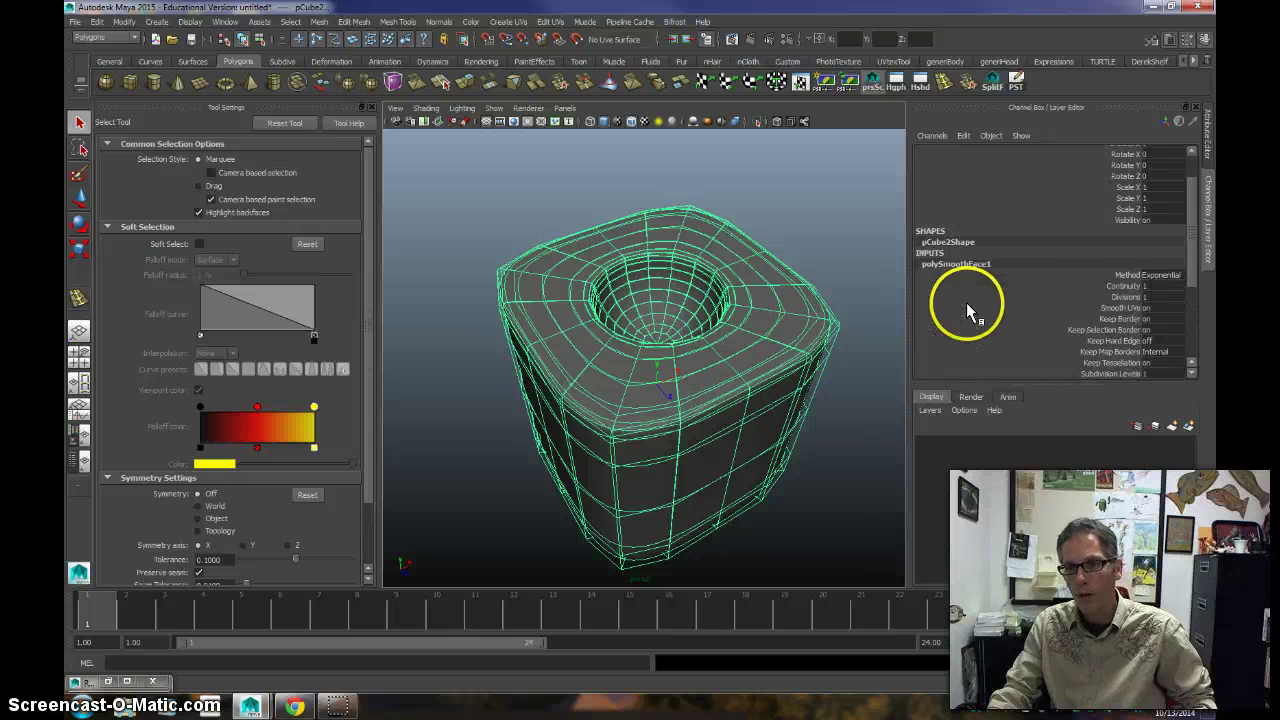
{"action": "double_click", "coordinate": [1146, 297]}
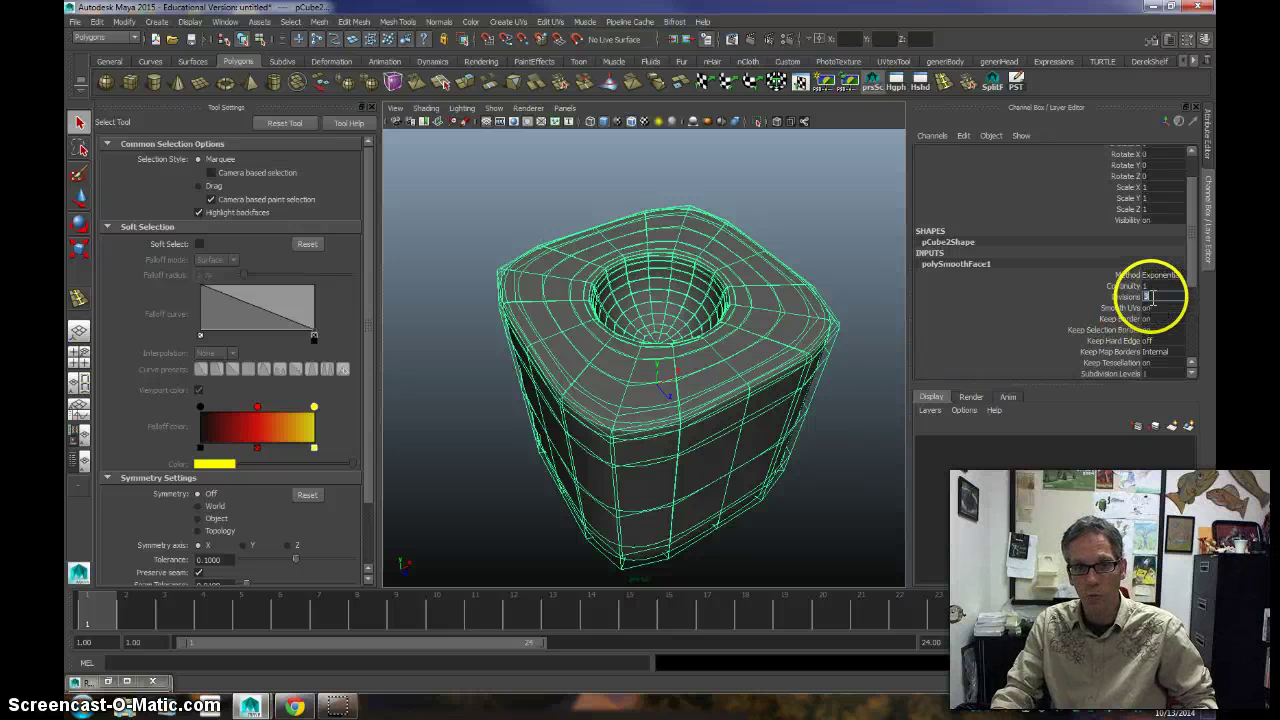
{"action": "type", "text": "2"}
{"action": "key", "text": "Return"}
Step: Frame the cube from above, render the current frame, then reselect the smoothed cube
{"action": "left_click", "coordinate": [809, 209]}
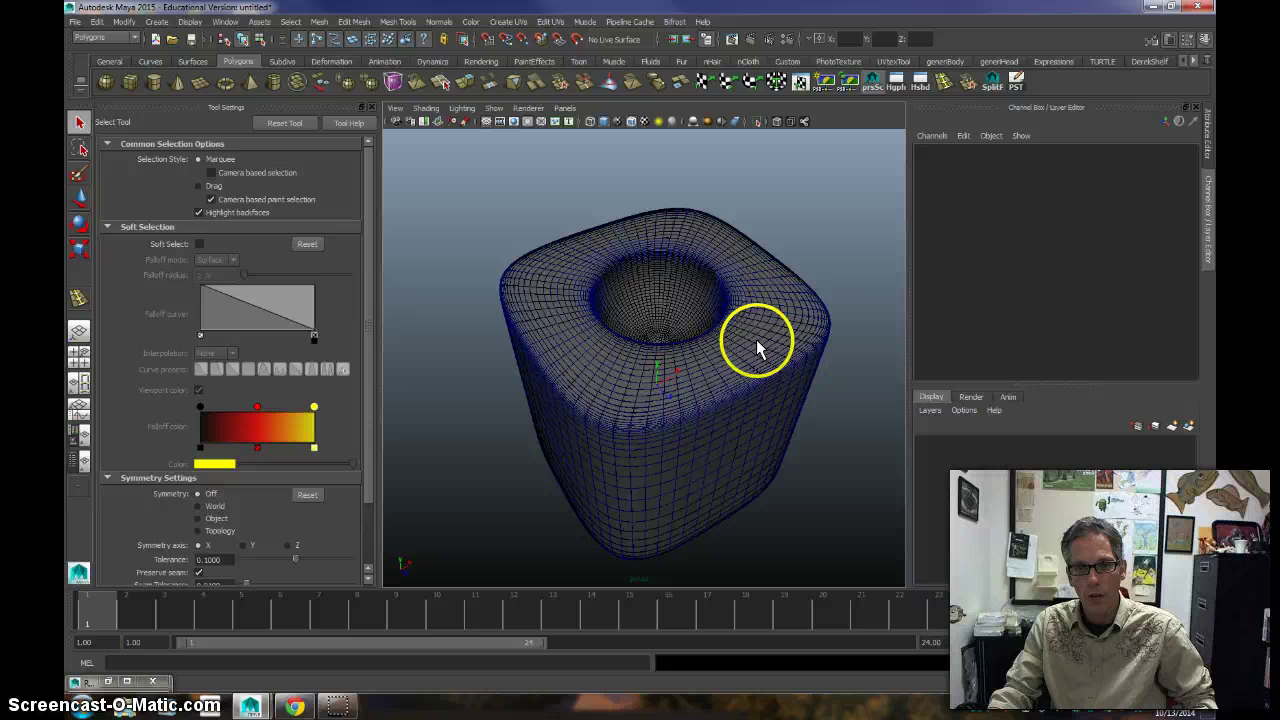
{"action": "left_click_drag", "start_coordinate": [720, 380], "coordinate": [849, 391], "text": "alt"}
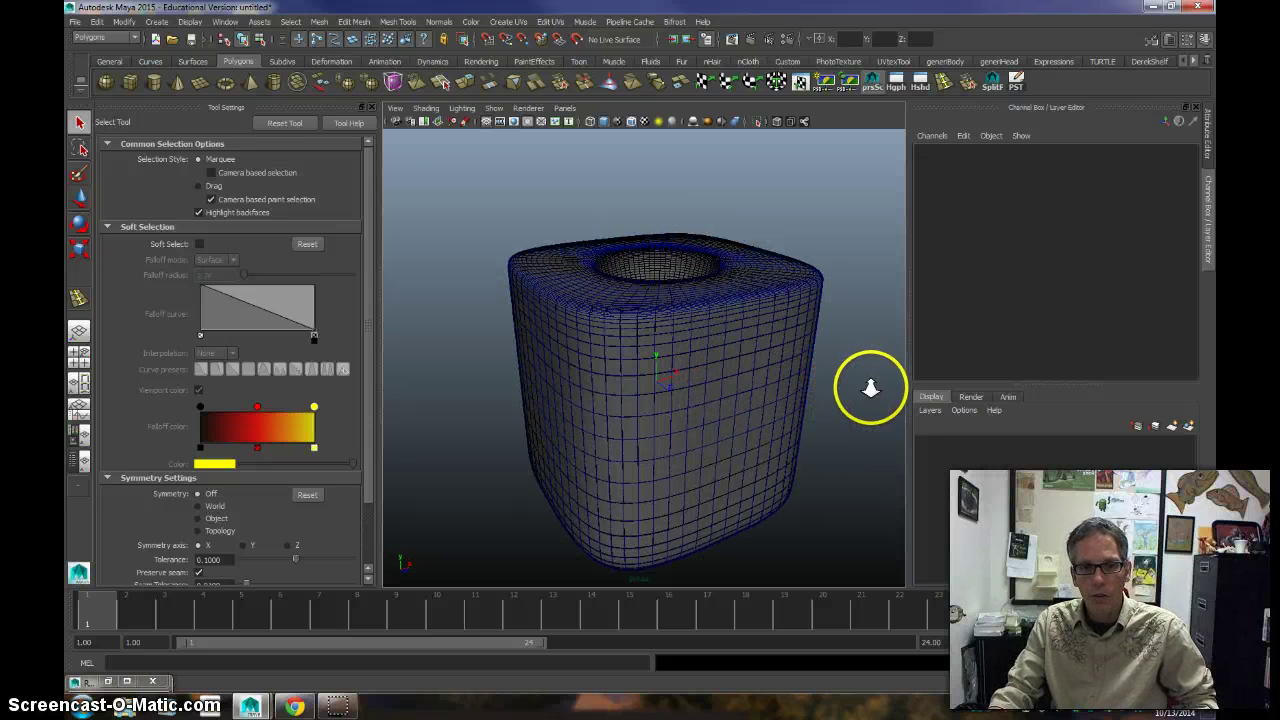
{"action": "scroll", "coordinate": [888, 388], "scroll_direction": "up", "scroll_amount": 2}
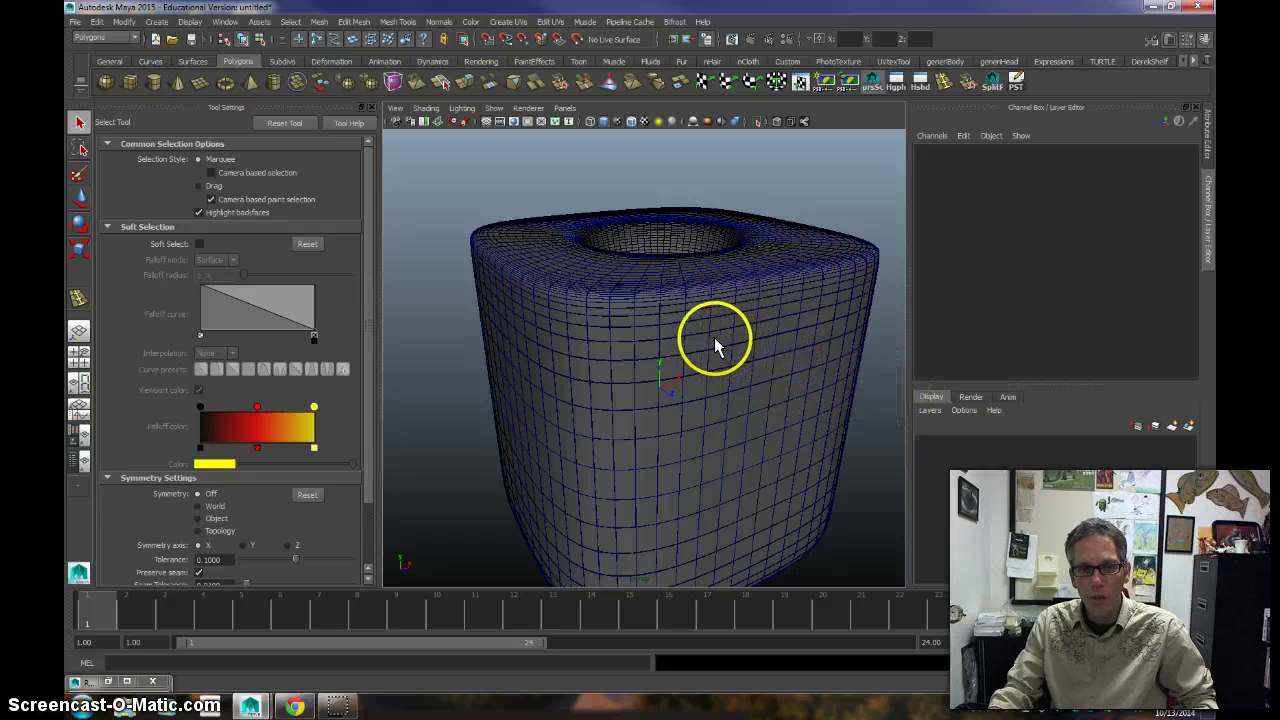
{"action": "left_click_drag", "start_coordinate": [714, 337], "coordinate": [776, 343], "text": "alt"}
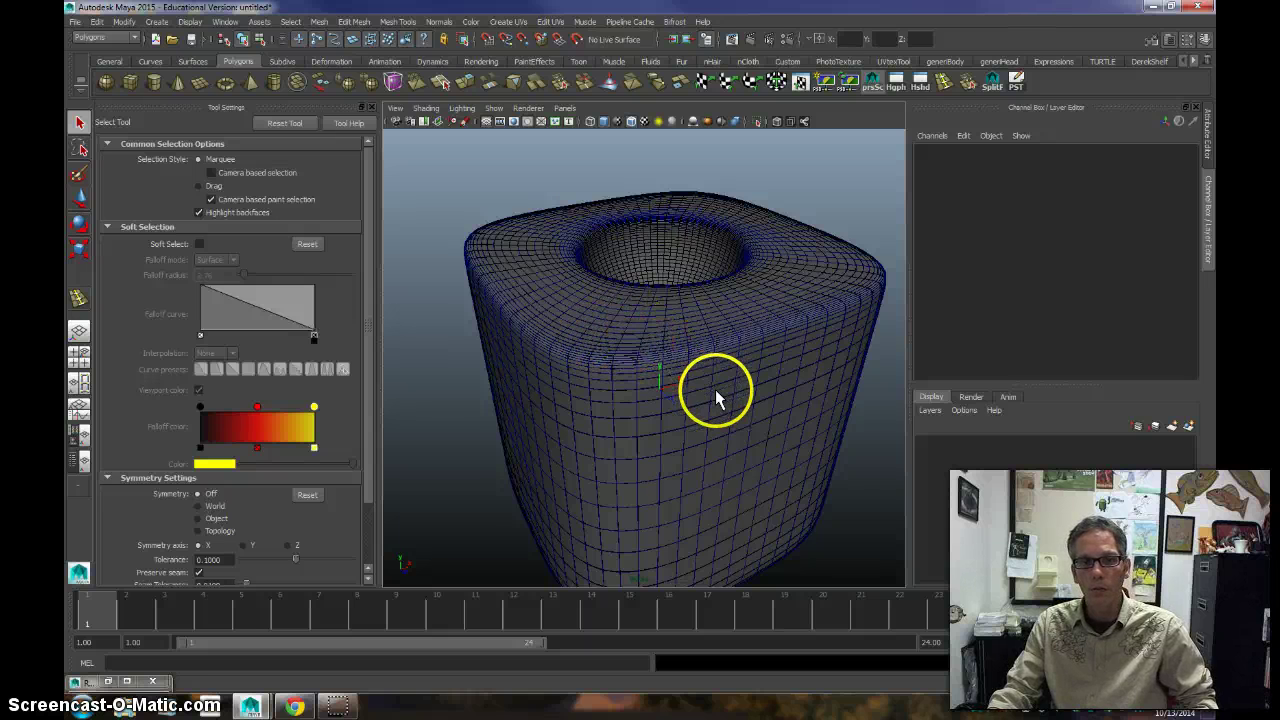
{"action": "middle_click_drag", "start_coordinate": [731, 391], "coordinate": [708, 379], "text": "alt"}
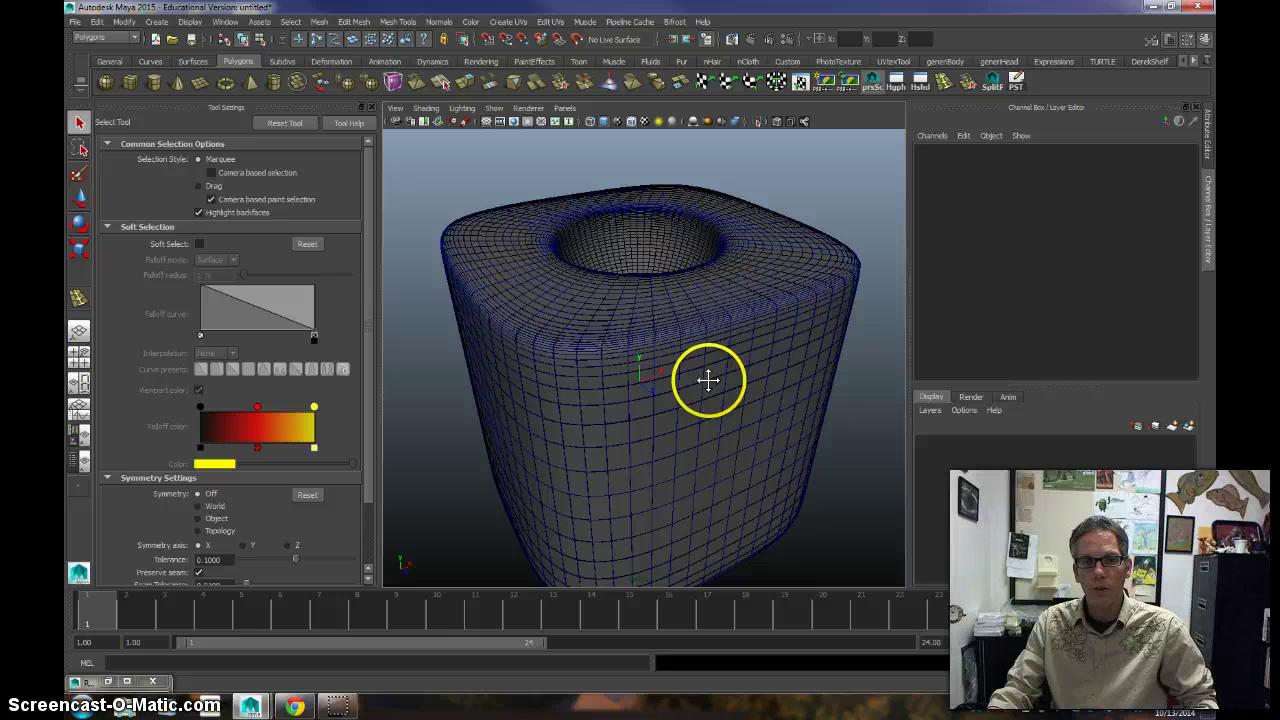
{"action": "left_click_drag", "start_coordinate": [708, 375], "coordinate": [694, 378], "text": "alt"}
{"action": "right_click_drag", "start_coordinate": [663, 380], "coordinate": [631, 381], "text": "alt"}
{"action": "middle_click_drag", "start_coordinate": [647, 369], "coordinate": [728, 372], "text": "alt"}
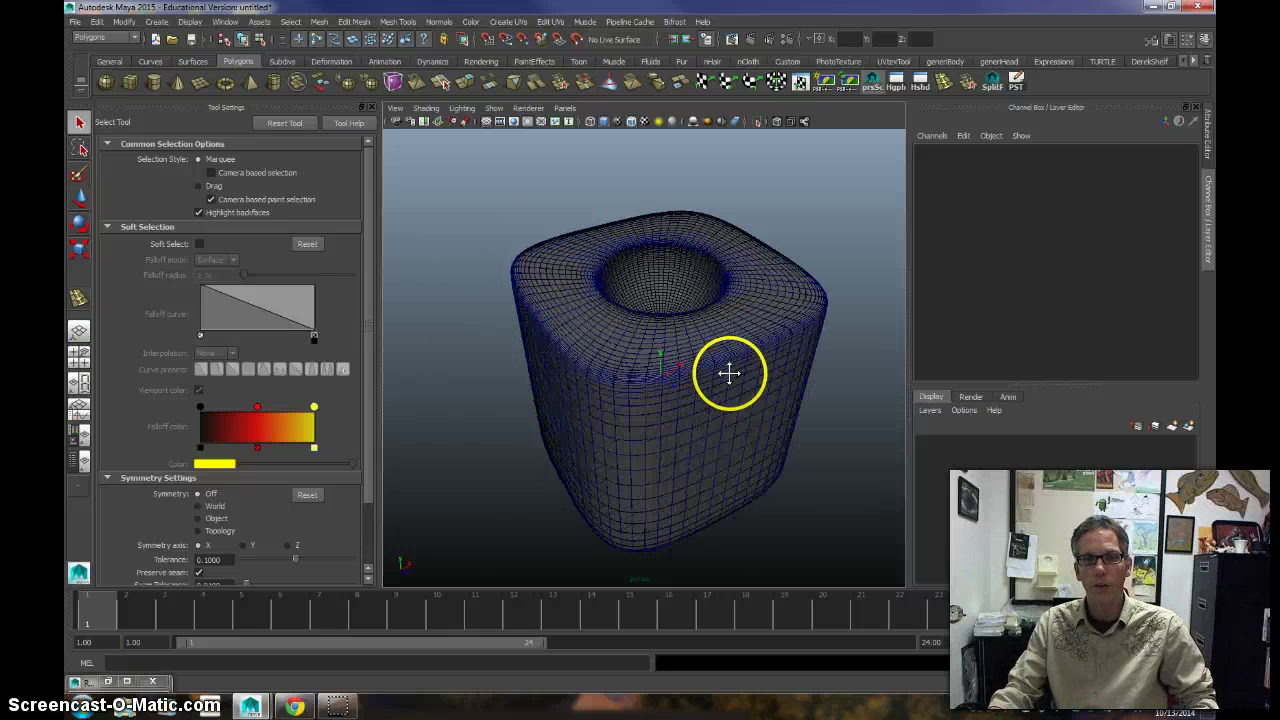
{"action": "left_click", "coordinate": [746, 38]}
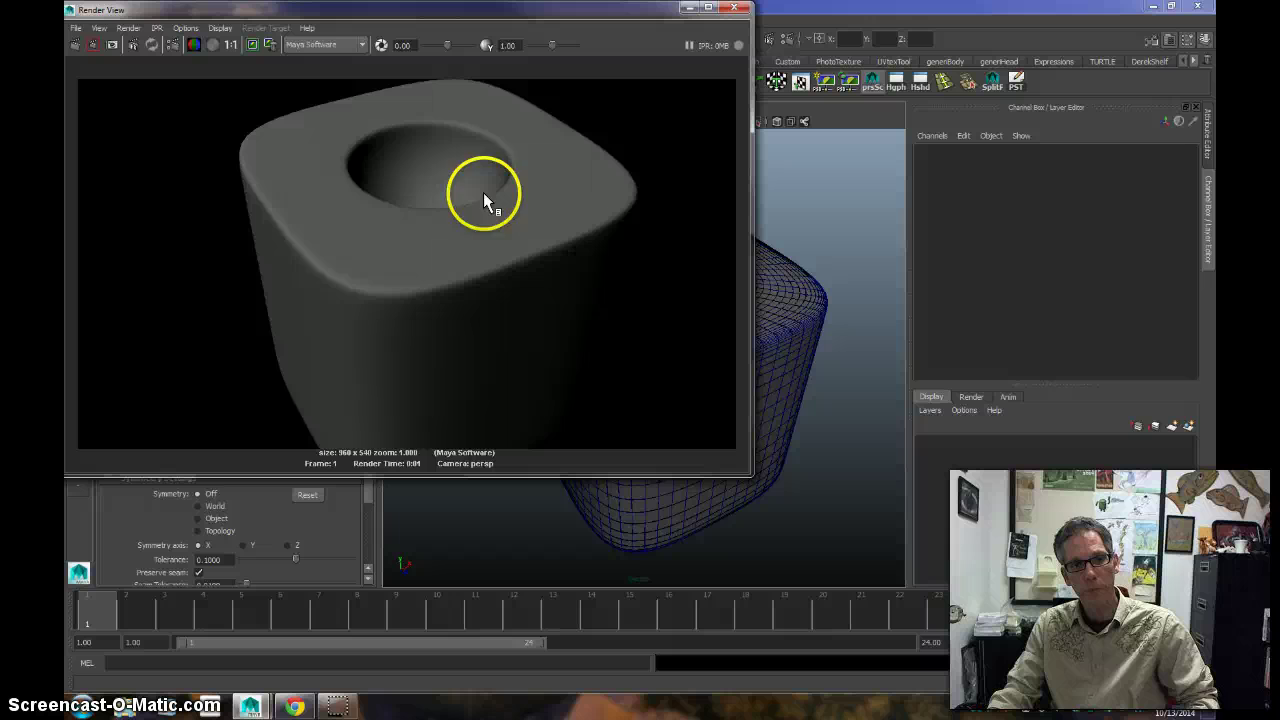
{"action": "left_click", "coordinate": [689, 9]}
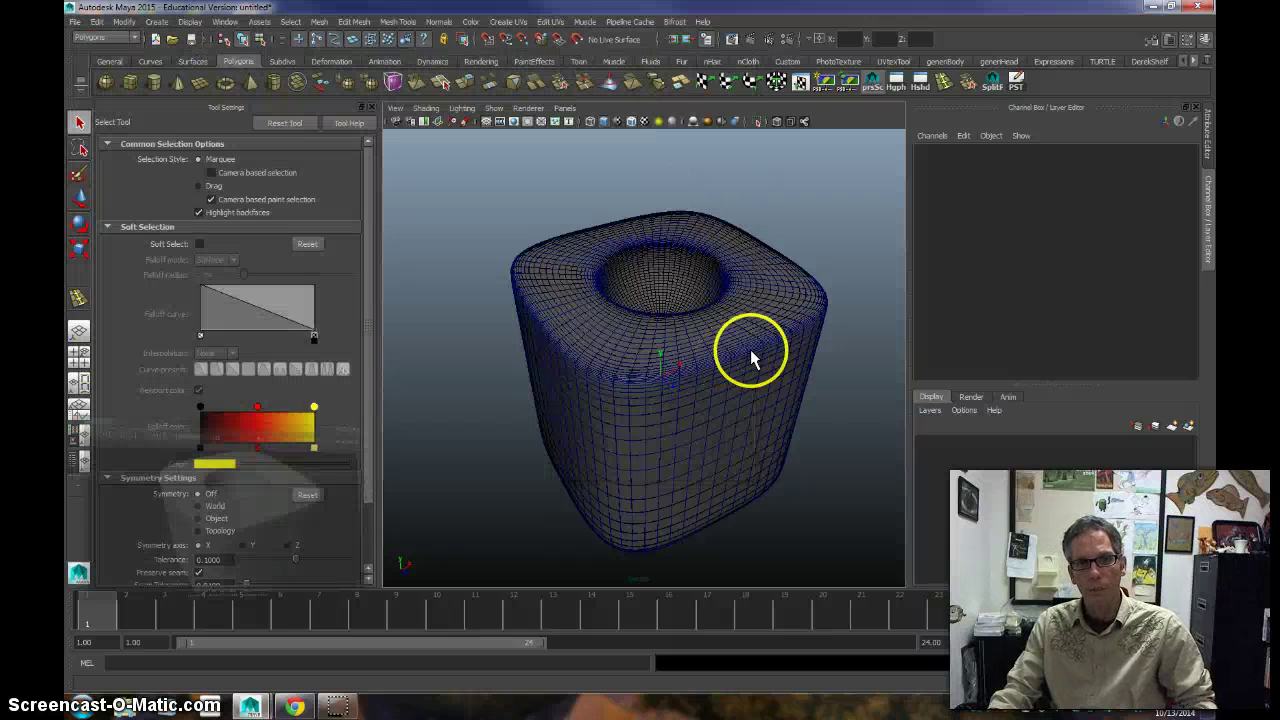
{"action": "left_click", "coordinate": [751, 323]}
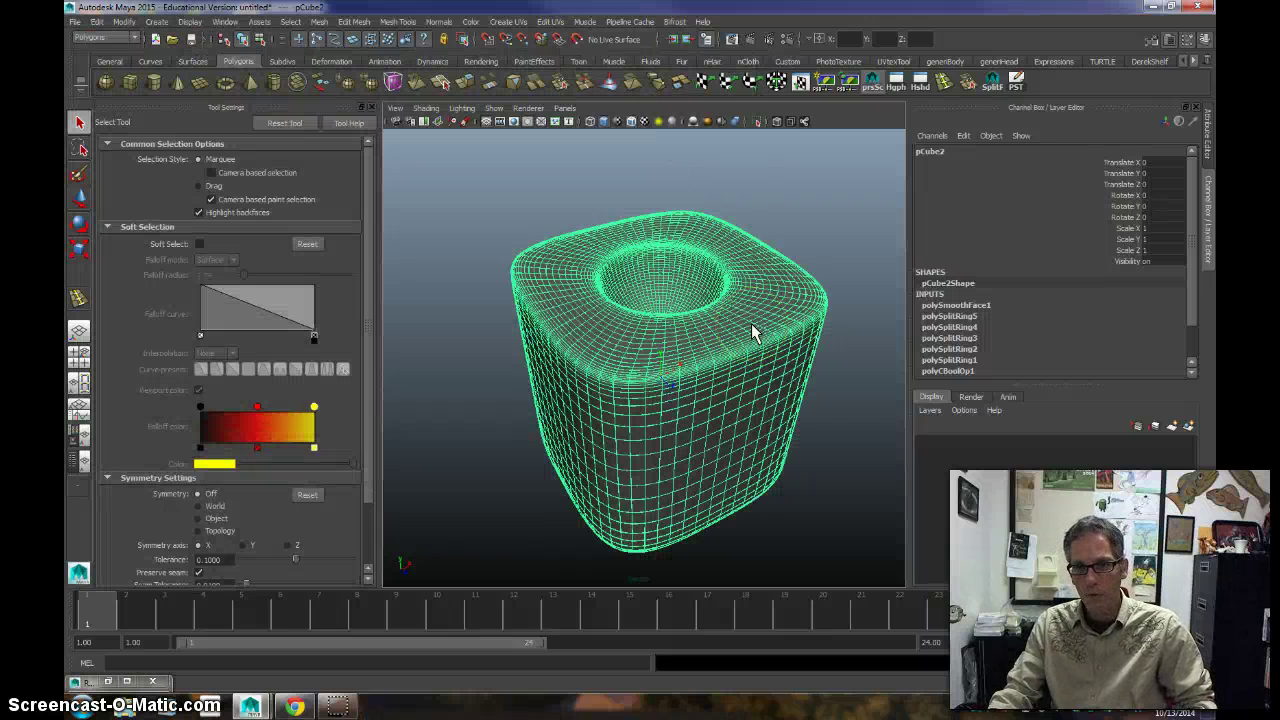
Step: Undo the smoothing and polySplitRing4, 3 and 2, leaving polyCBoolOp1 as the last input
{"action": "key", "text": "ctrl+z"}
{"action": "key", "text": "ctrl+z"}
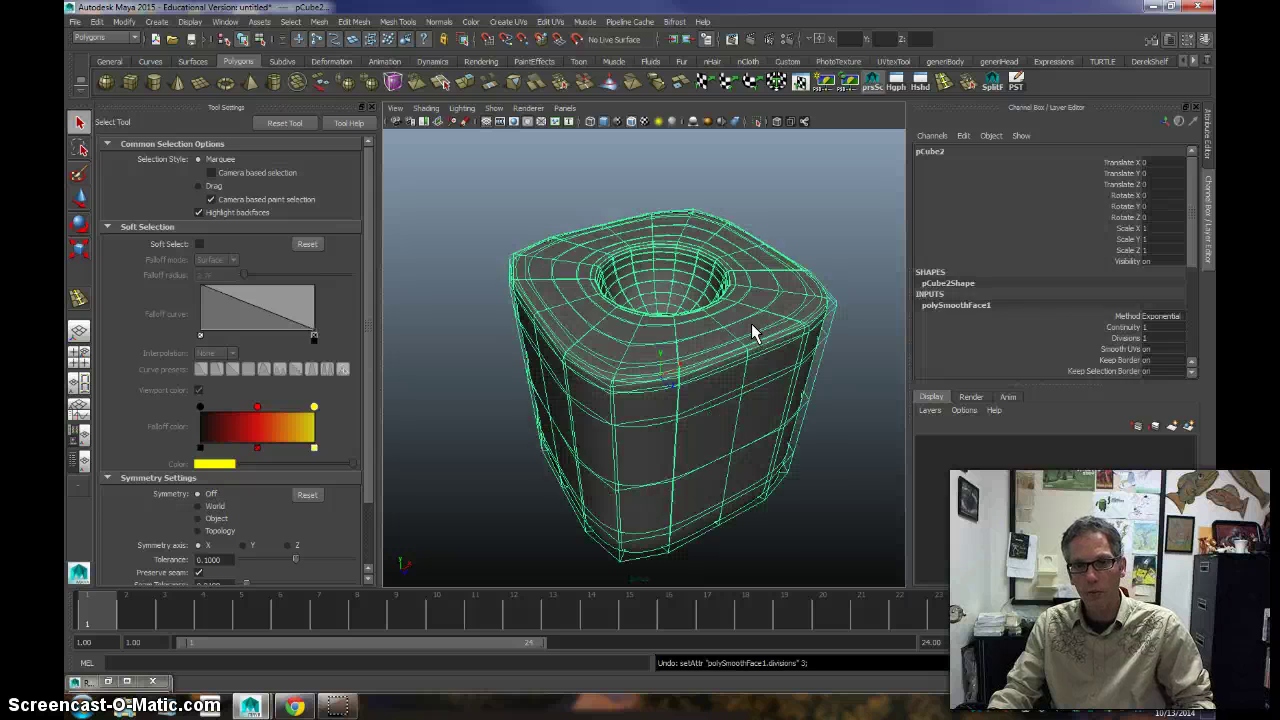
{"action": "key", "text": "ctrl+z"}
{"action": "key", "text": "ctrl+z"}
{"action": "key", "text": "ctrl+z"}
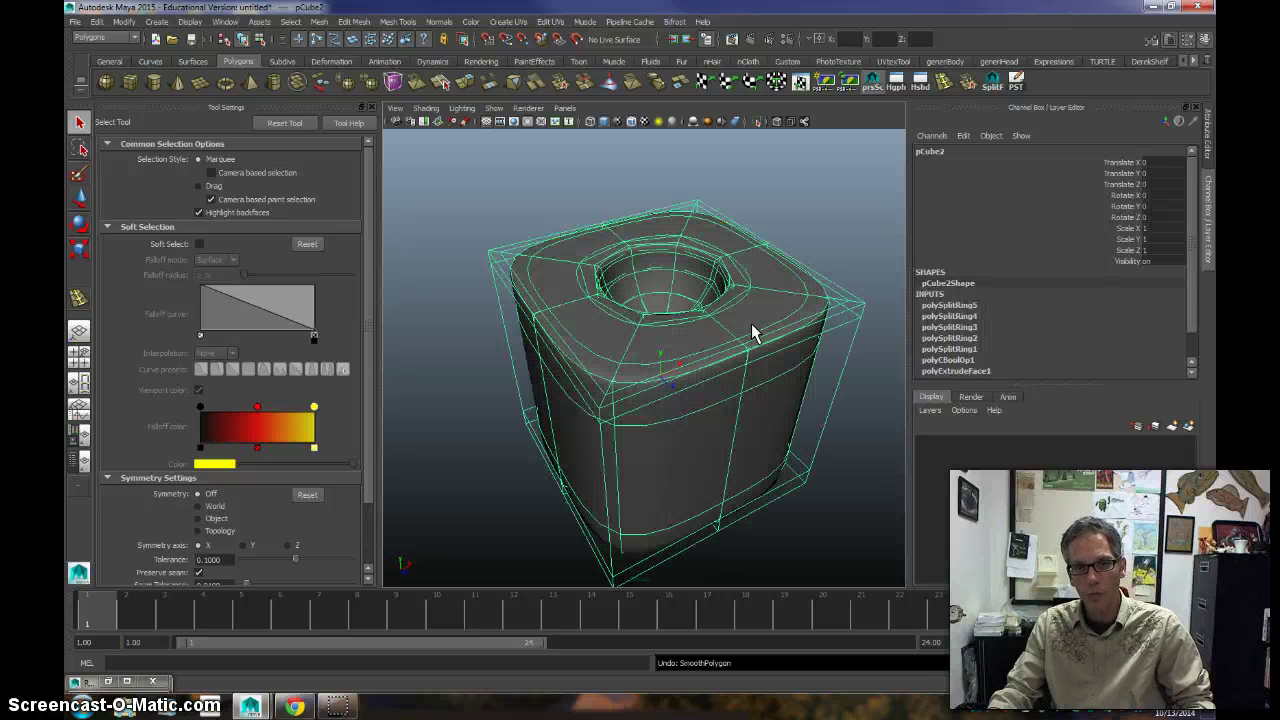
{"action": "left_click", "coordinate": [778, 328]}
{"action": "key", "text": "ctrl+z"}
{"action": "key", "text": "ctrl+z"}
{"action": "key", "text": "ctrl+z"}
{"action": "key", "text": "ctrl+z"}
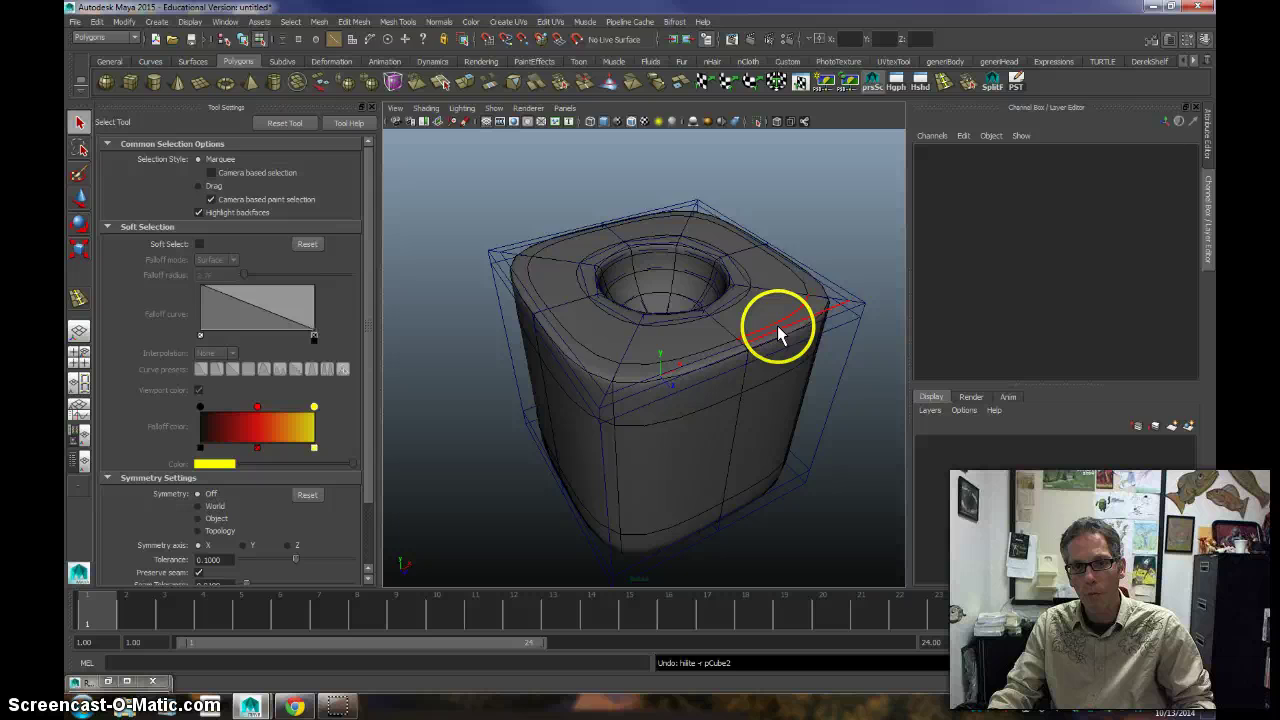
{"action": "key", "text": "ctrl+z"}
{"action": "key", "text": "ctrl+z"}
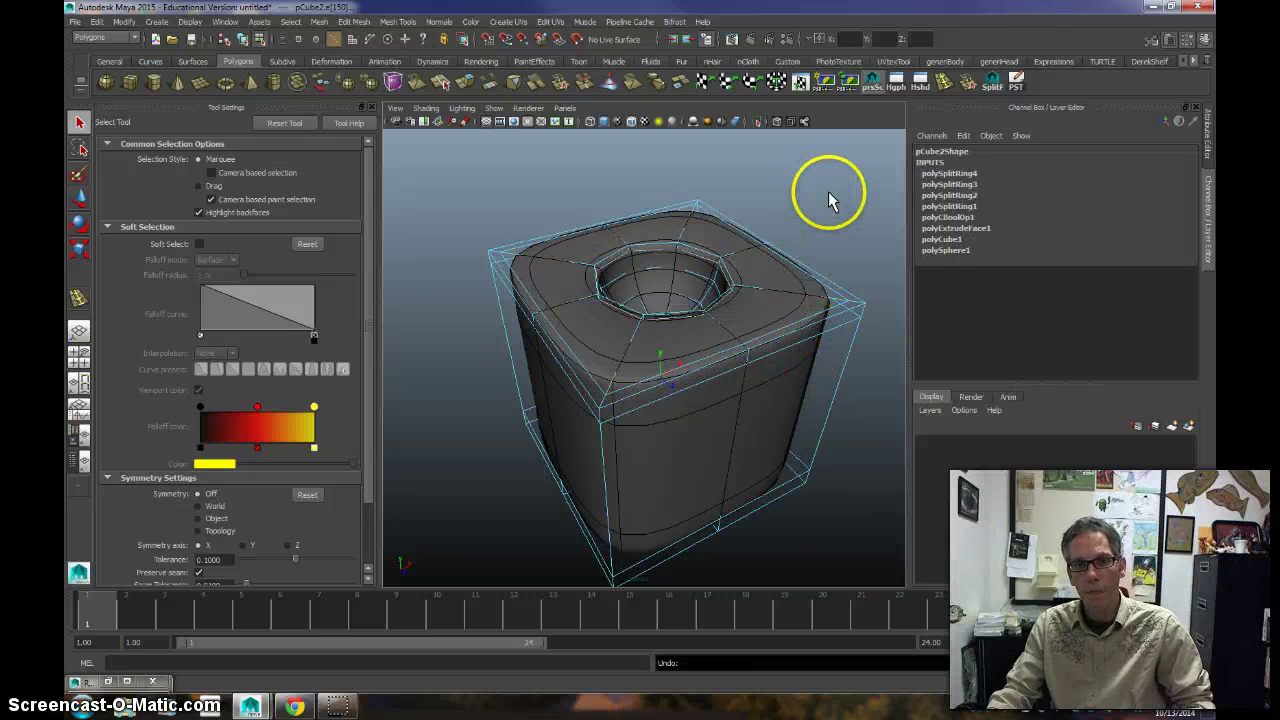
{"action": "key", "text": "ctrl+z"}
{"action": "key", "text": "ctrl+z"}
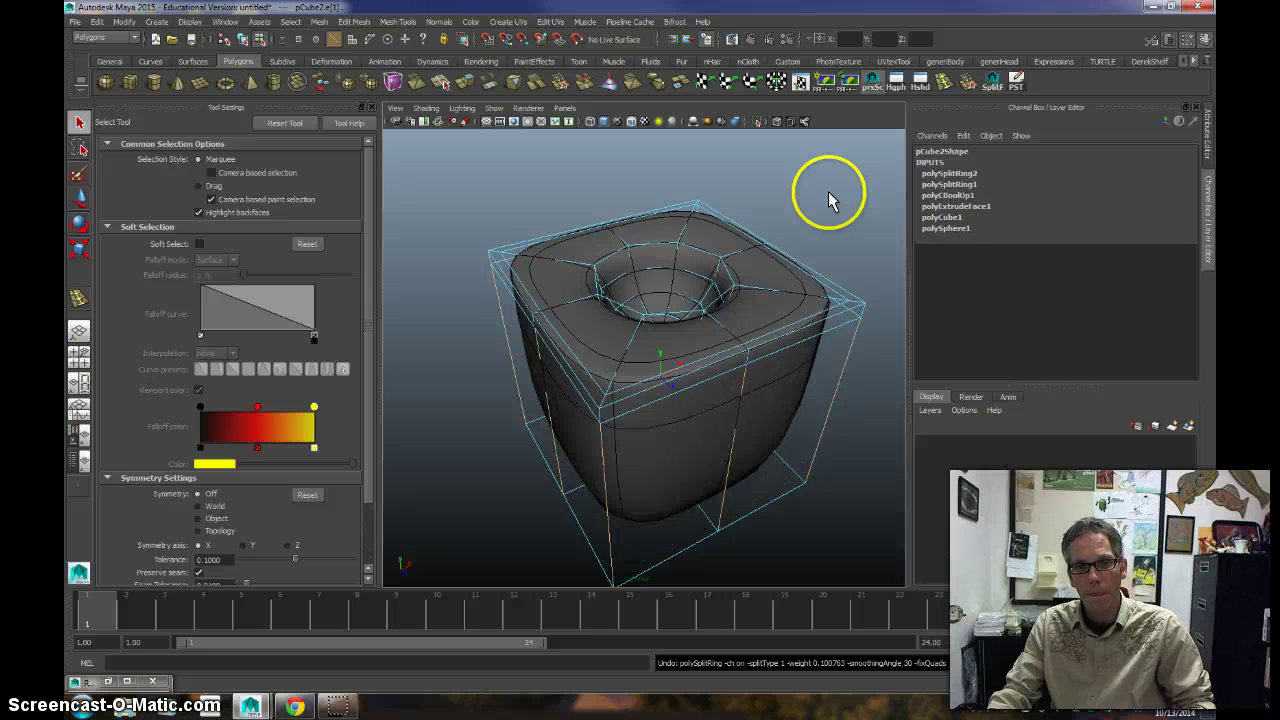
{"action": "key", "text": "ctrl+z"}
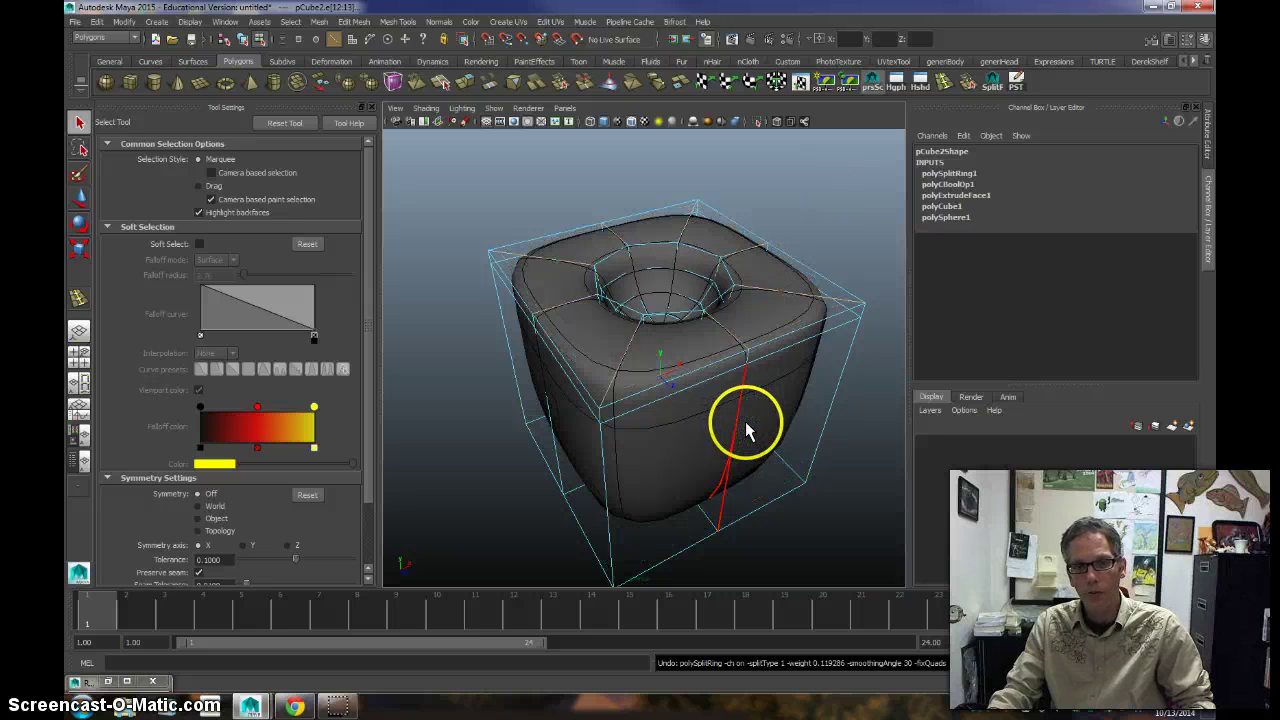
{"action": "key", "text": "ctrl+z"}
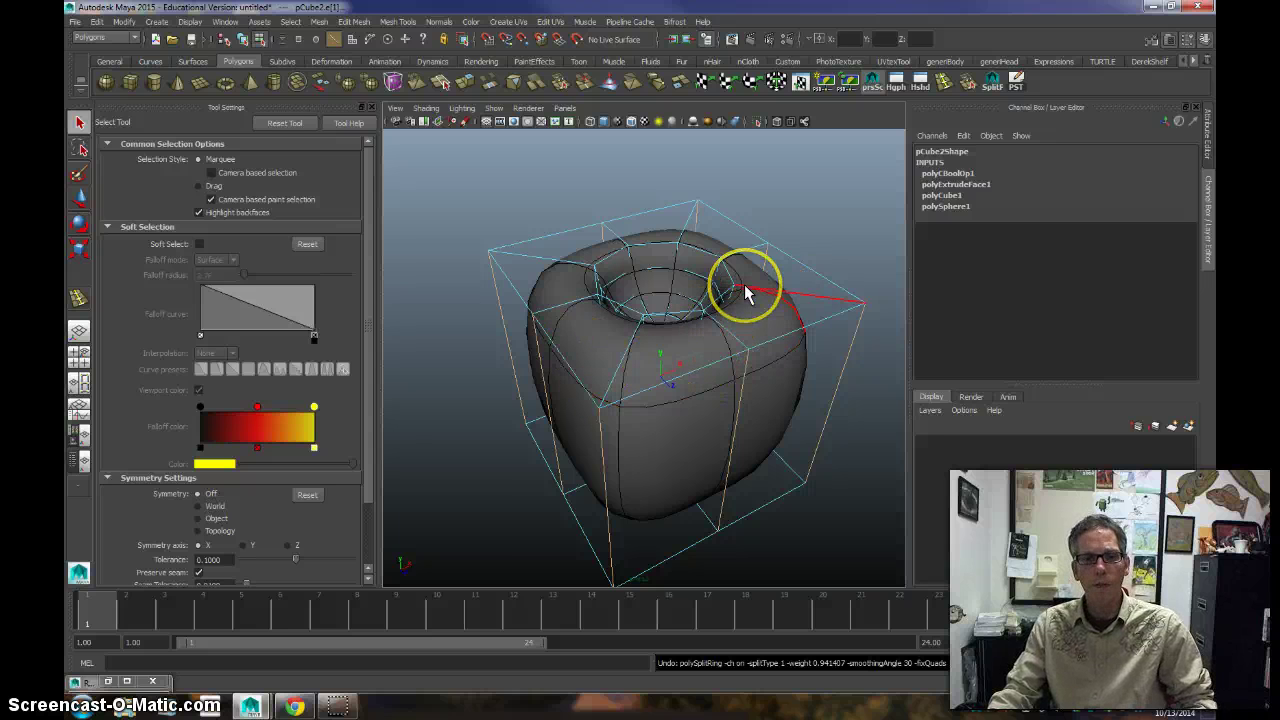
Step: Select the top outer edge loop with Mesh Tools > Crease Tool and crease it sharp
{"action": "left_click", "coordinate": [355, 22]}
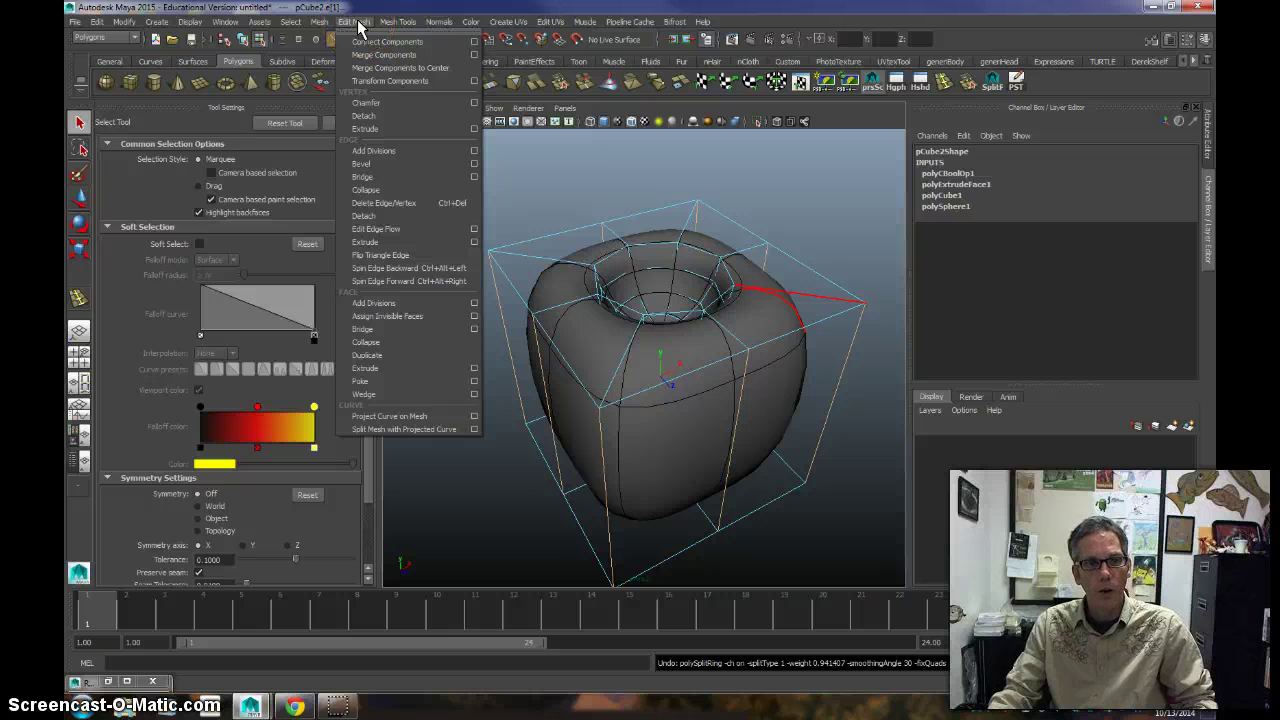
{"action": "mouse_move", "coordinate": [402, 22]}
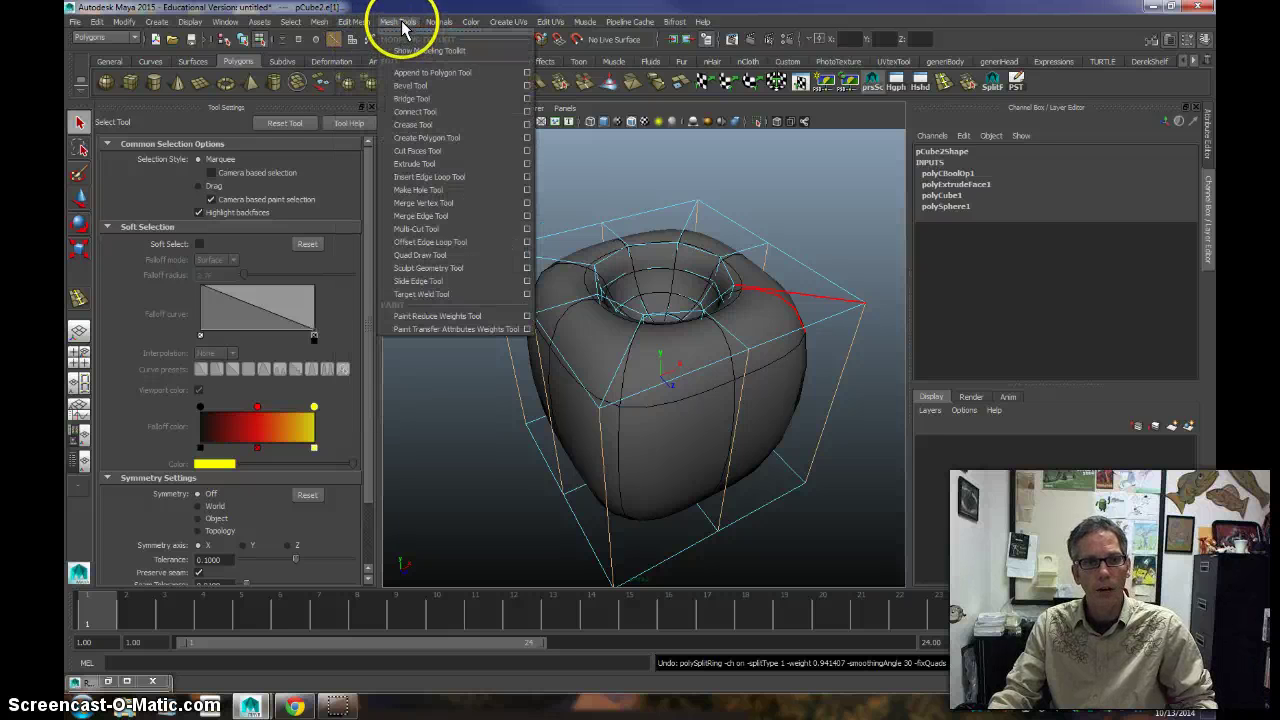
{"action": "left_click", "coordinate": [424, 125]}
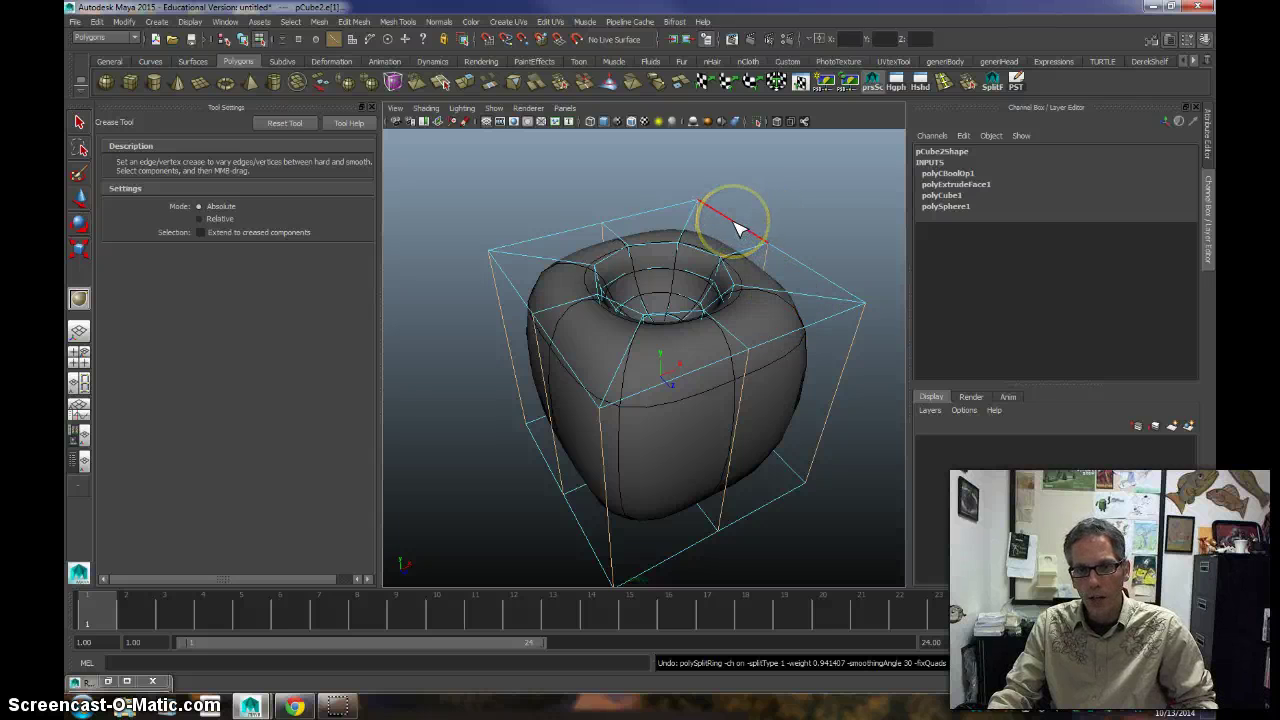
{"action": "left_click_drag", "start_coordinate": [750, 340], "coordinate": [862, 312]}
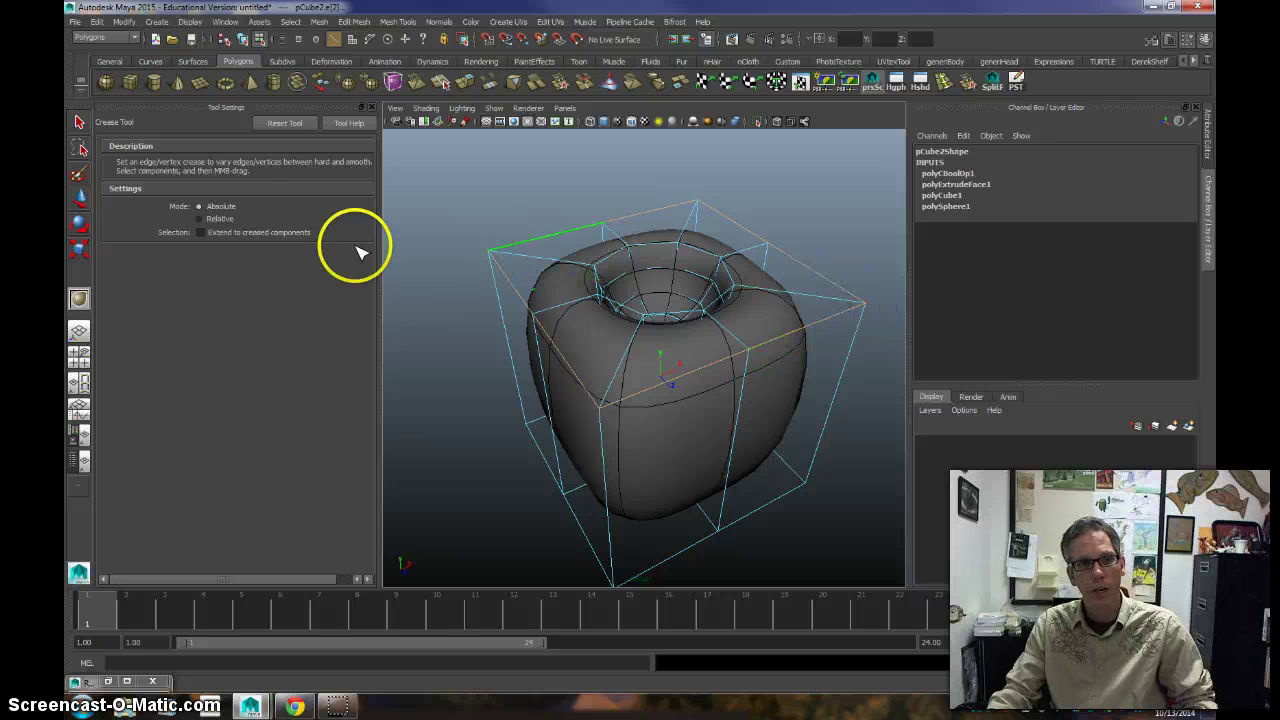
{"action": "left_click_drag", "start_coordinate": [798, 280], "coordinate": [815, 272]}
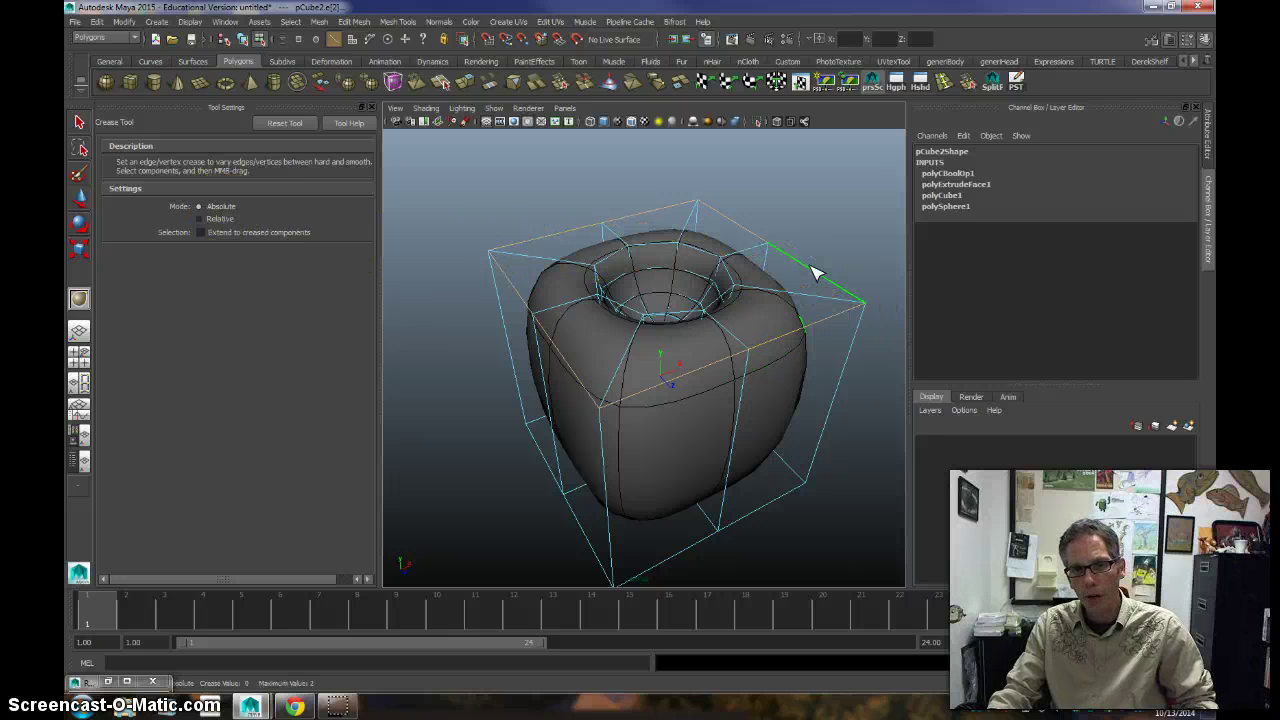
{"action": "middle_click_drag", "start_coordinate": [815, 272], "coordinate": [969, 277]}
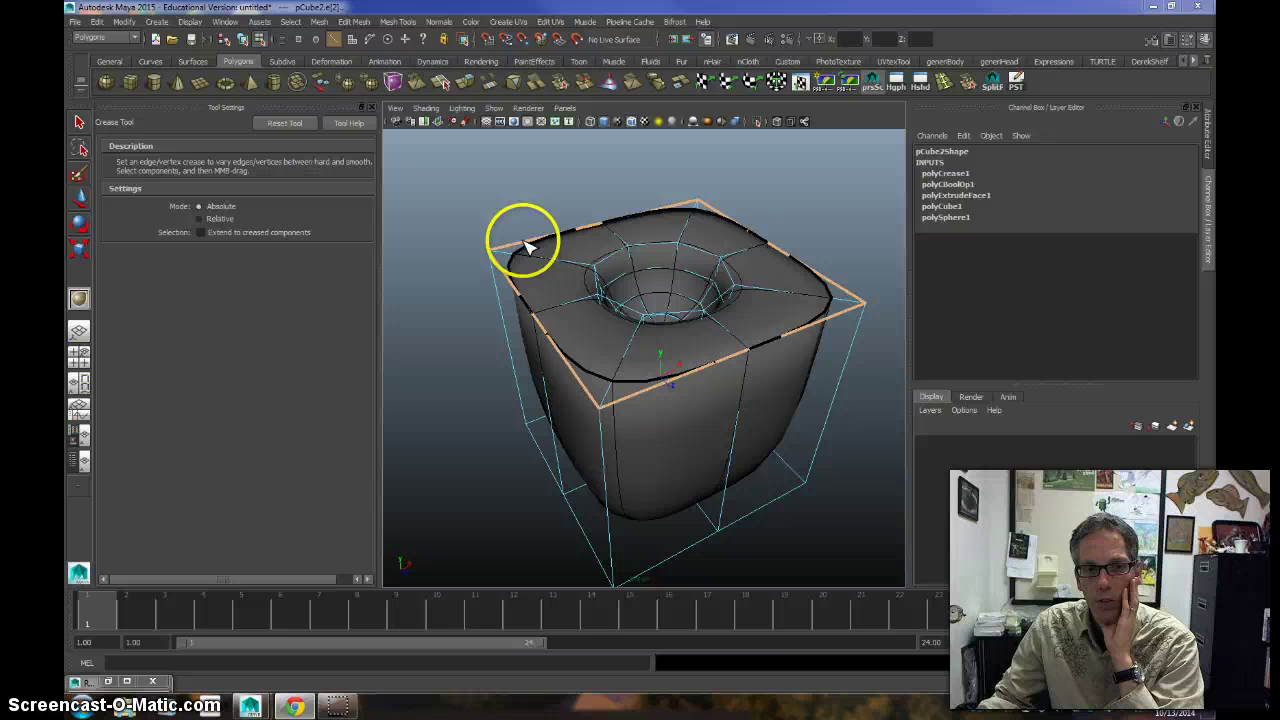
Step: Crease the hole's octagonal rim loop with the Crease Tool and tumble to inspect the bowl
{"action": "left_click", "coordinate": [652, 246]}
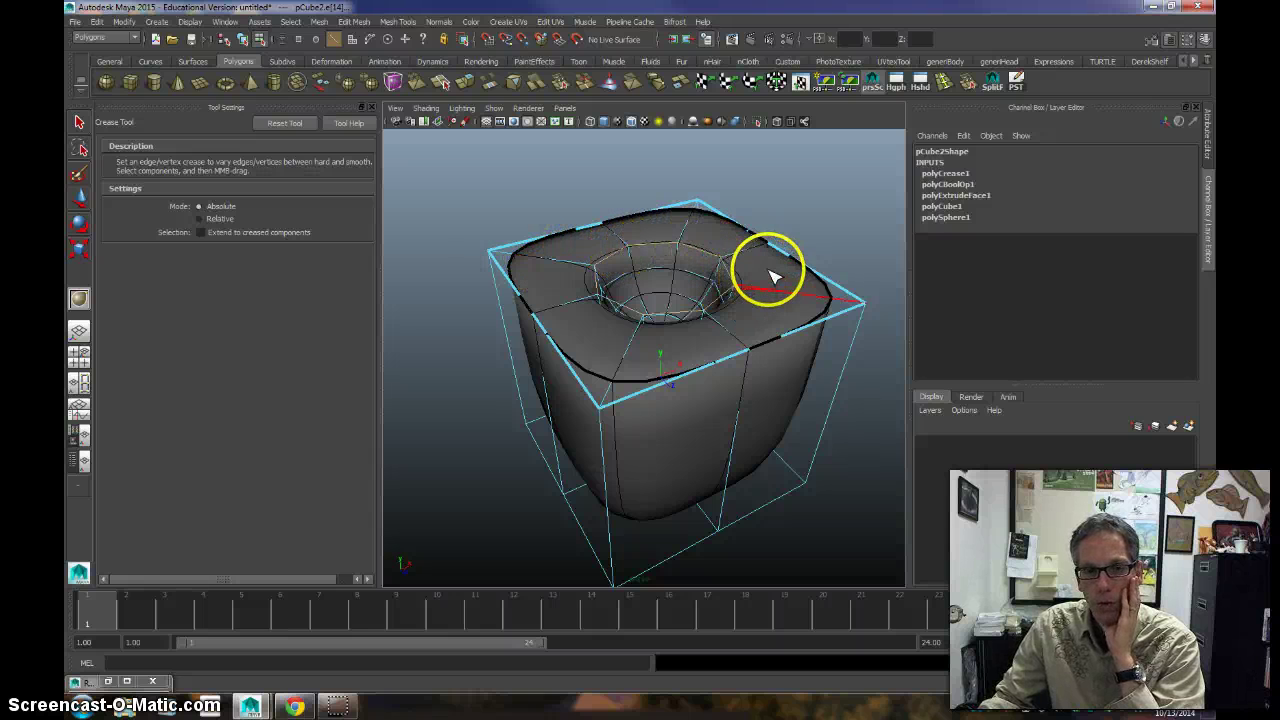
{"action": "scroll", "coordinate": [729, 277], "scroll_direction": "up", "scroll_amount": 5}
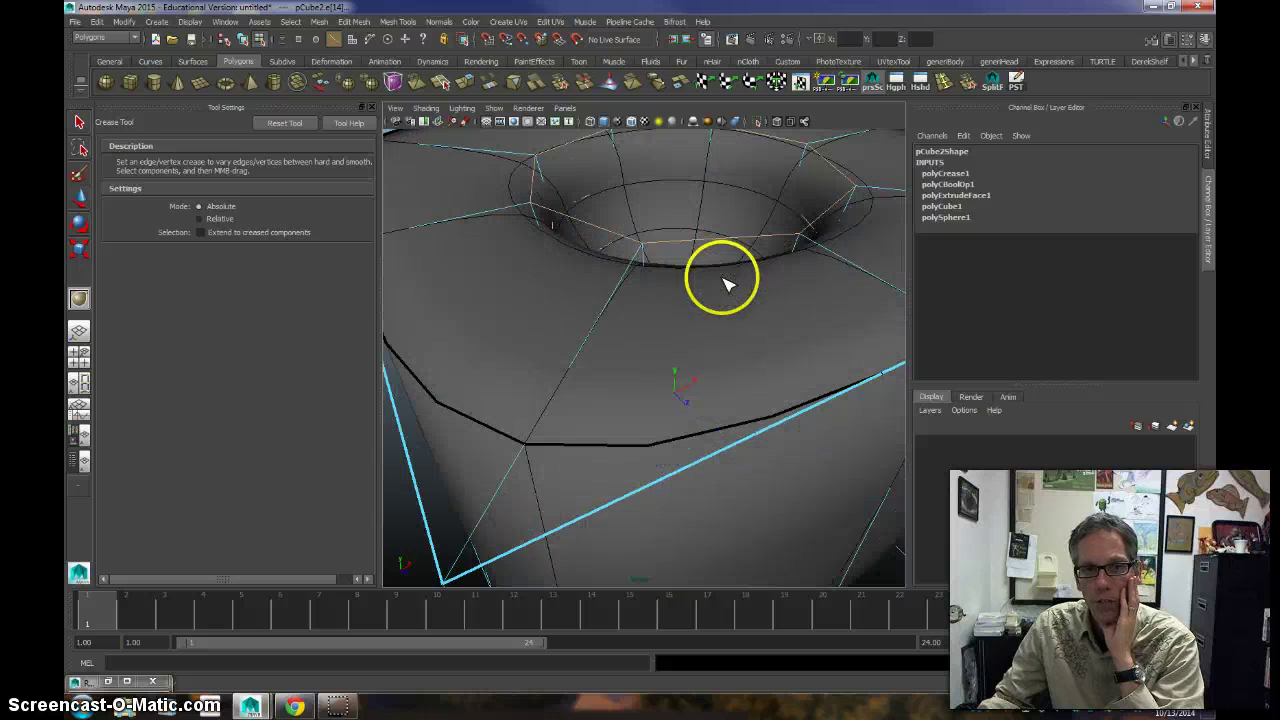
{"action": "left_click_drag", "start_coordinate": [657, 249], "coordinate": [640, 336], "text": "alt"}
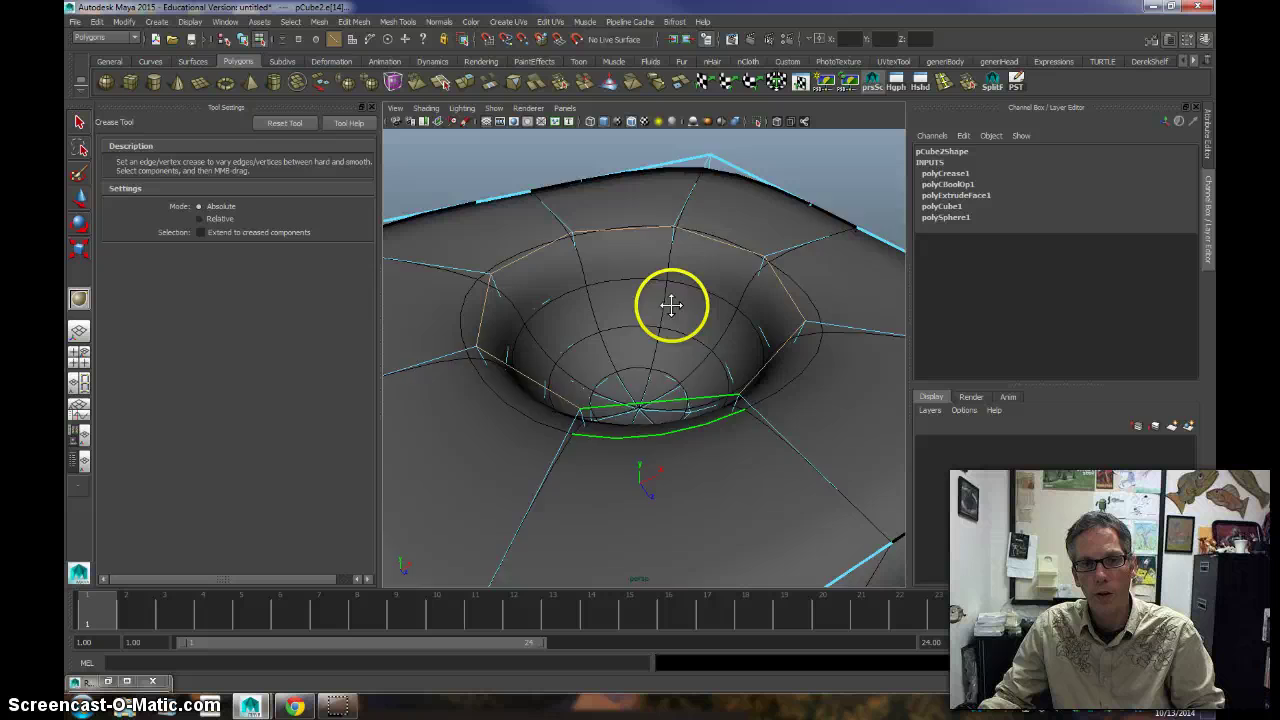
{"action": "middle_click_drag", "start_coordinate": [671, 305], "coordinate": [729, 214], "text": "alt"}
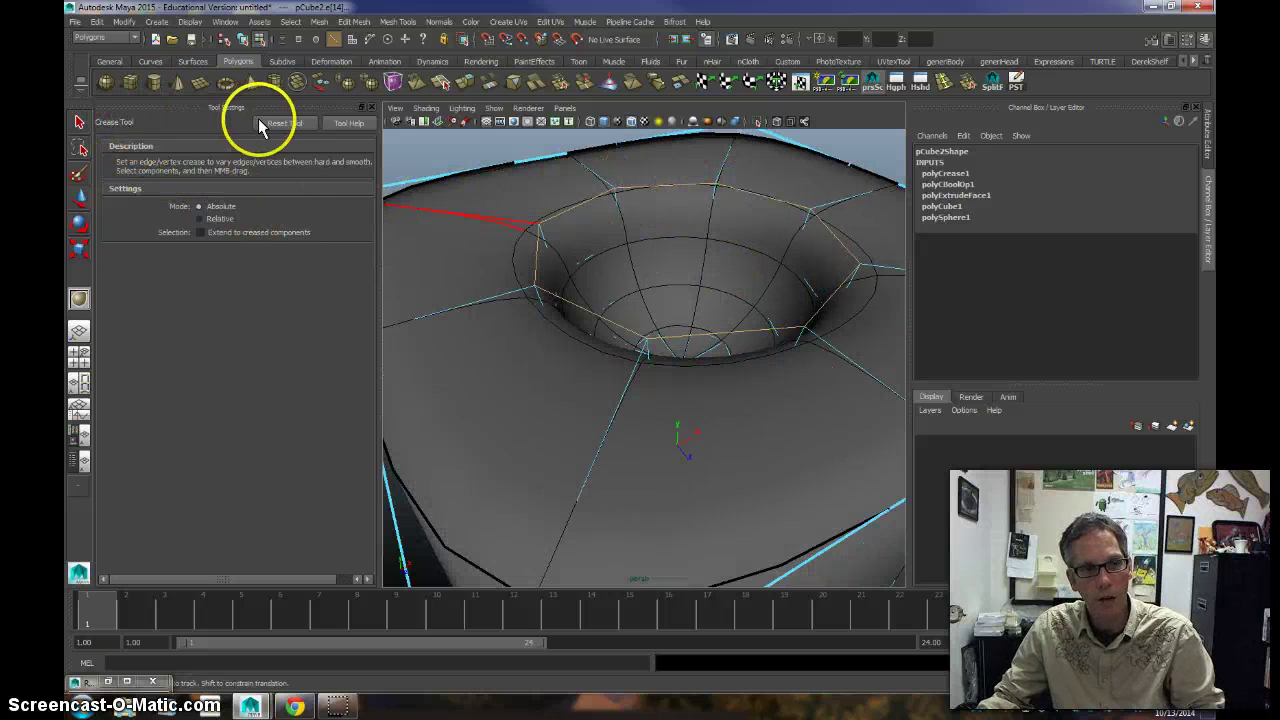
{"action": "middle_click_drag", "start_coordinate": [731, 217], "coordinate": [903, 287]}
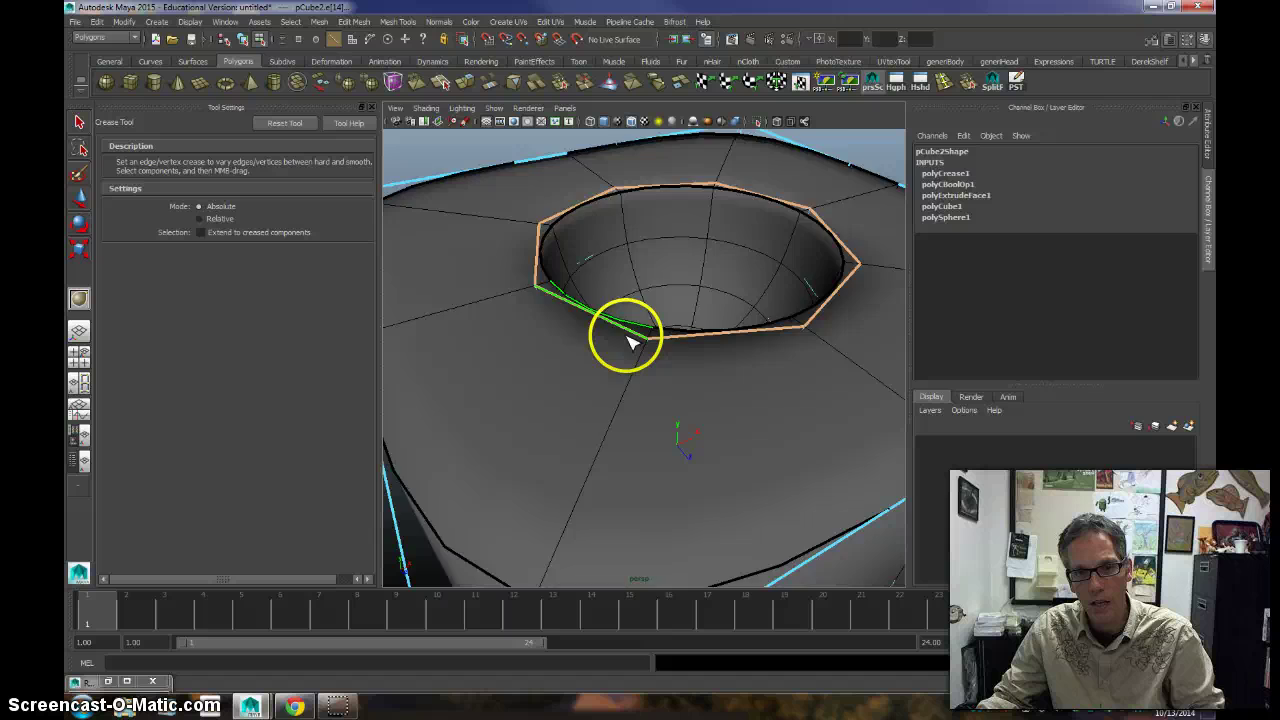
{"action": "scroll", "coordinate": [630, 345], "scroll_direction": "down", "scroll_amount": 5}
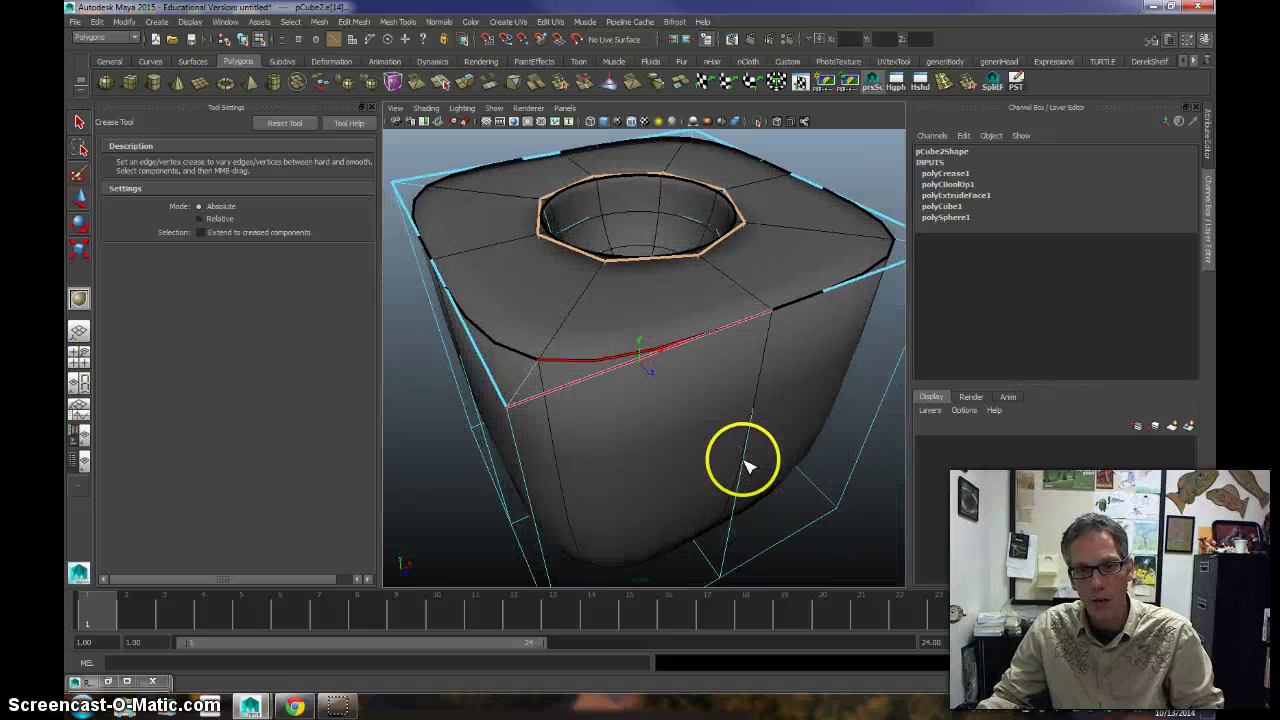
{"action": "middle_click_drag", "start_coordinate": [743, 457], "coordinate": [733, 408]}
{"action": "left_click_drag", "start_coordinate": [733, 404], "coordinate": [740, 533], "text": "alt"}
{"action": "left_click_drag", "start_coordinate": [703, 374], "coordinate": [740, 429], "text": "alt"}
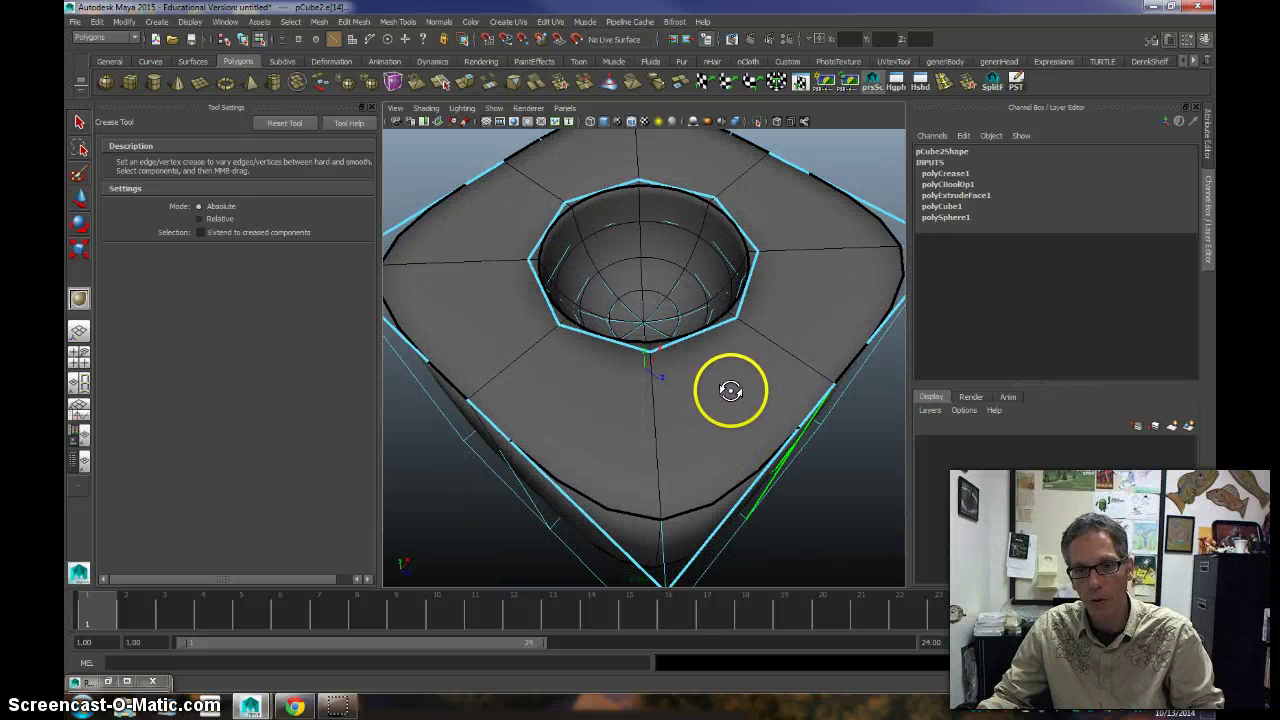
Step: Tumble toward the cube's underside and try selecting several bottom cage edges with the Crease Tool
{"action": "key", "text": "["}
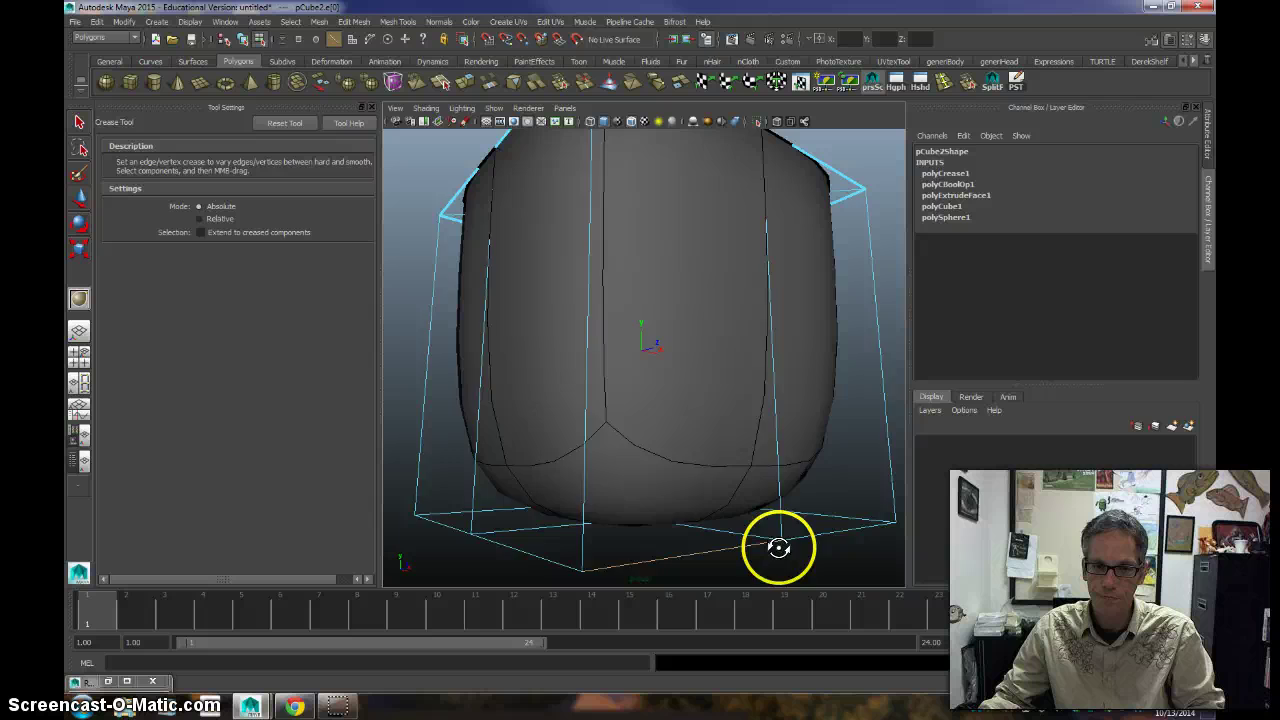
{"action": "left_click_drag", "start_coordinate": [774, 543], "coordinate": [765, 422], "text": "alt"}
{"action": "left_click", "coordinate": [745, 395]}
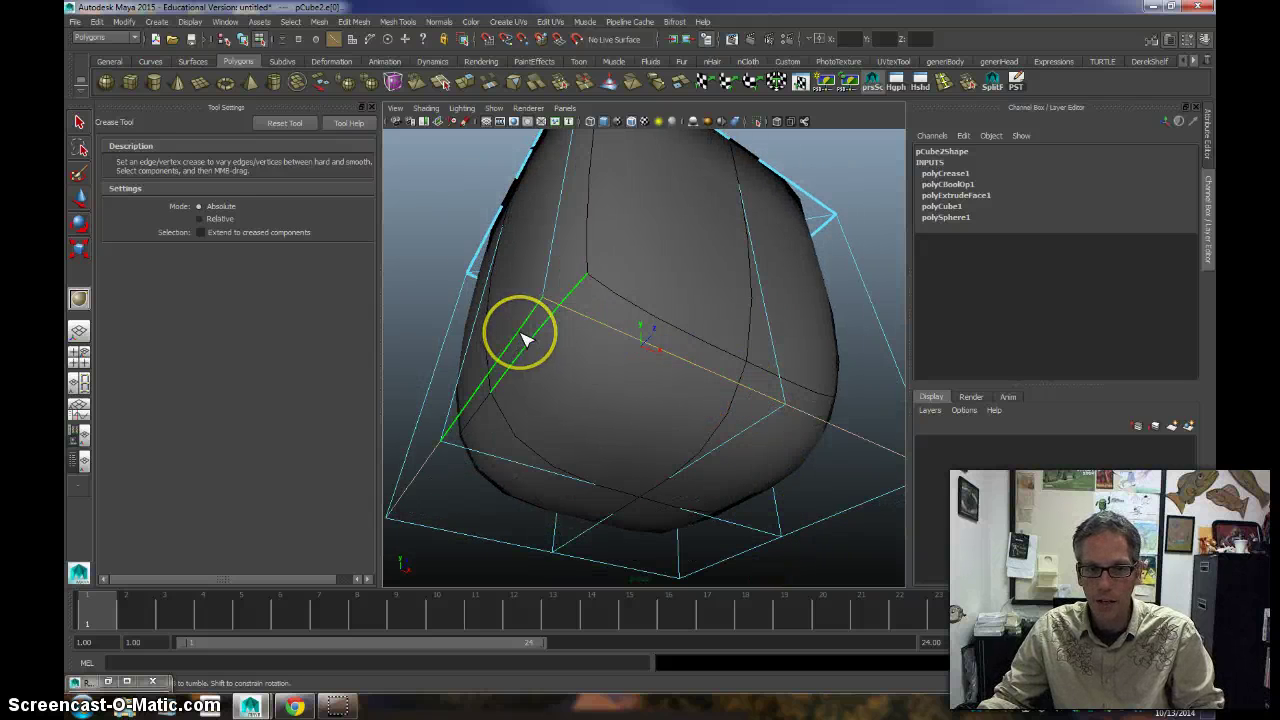
{"action": "left_click", "coordinate": [502, 546]}
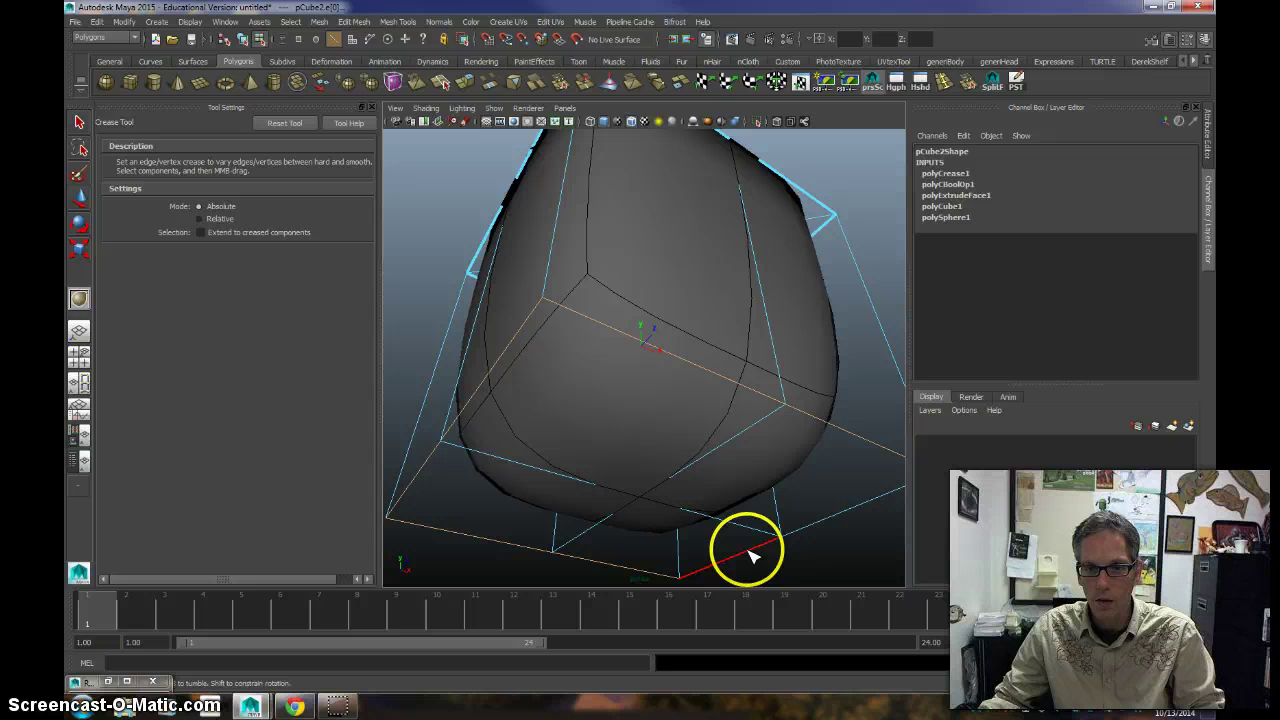
{"action": "left_click", "coordinate": [856, 518]}
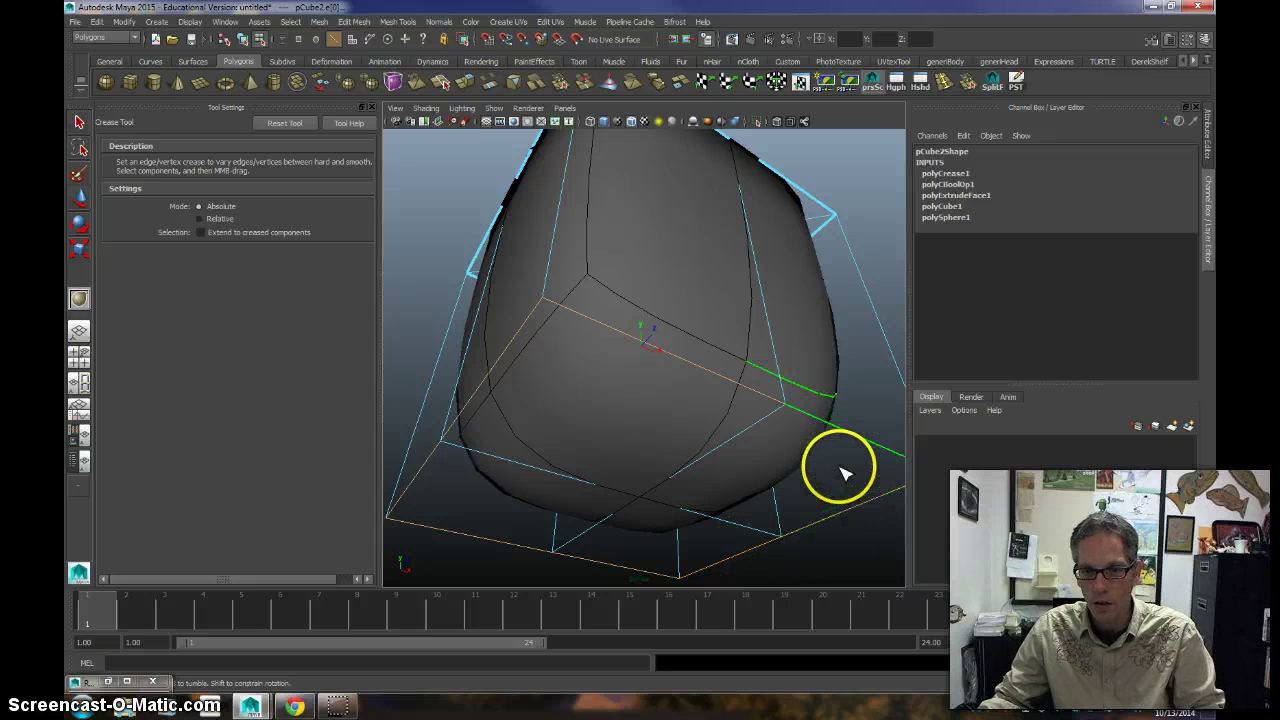
{"action": "left_click", "coordinate": [845, 424]}
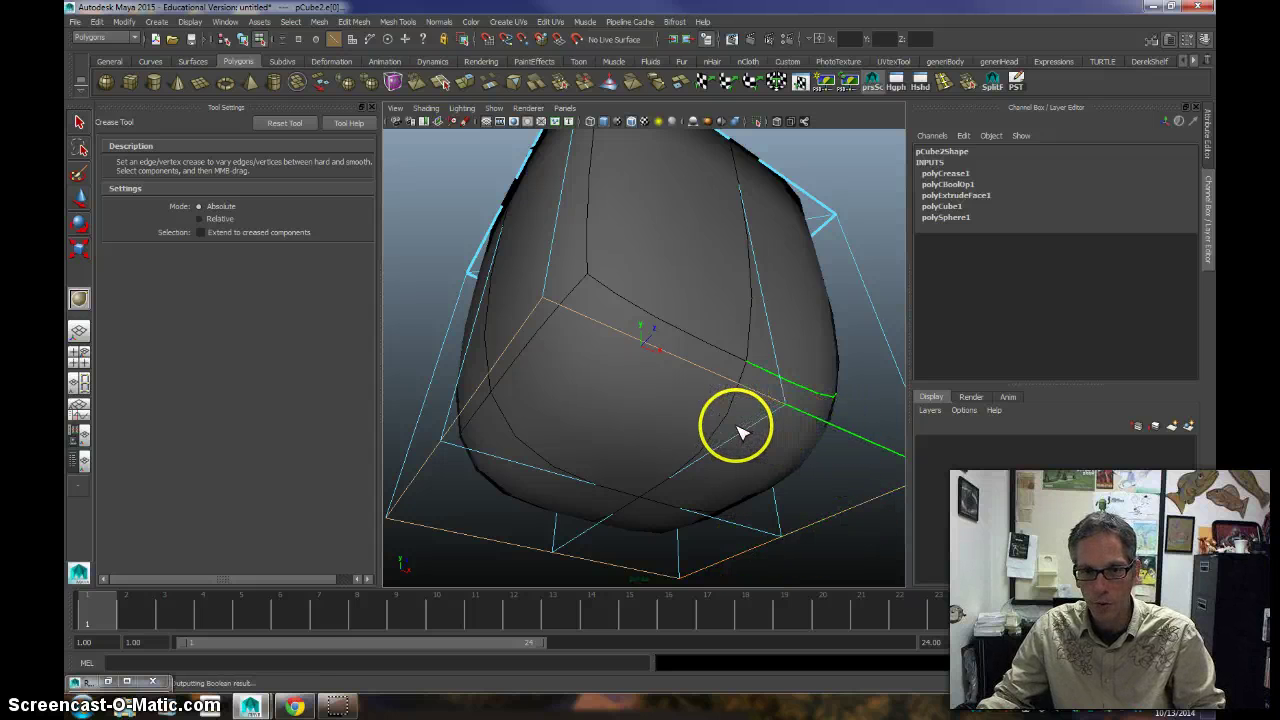
{"action": "left_click", "coordinate": [660, 405]}
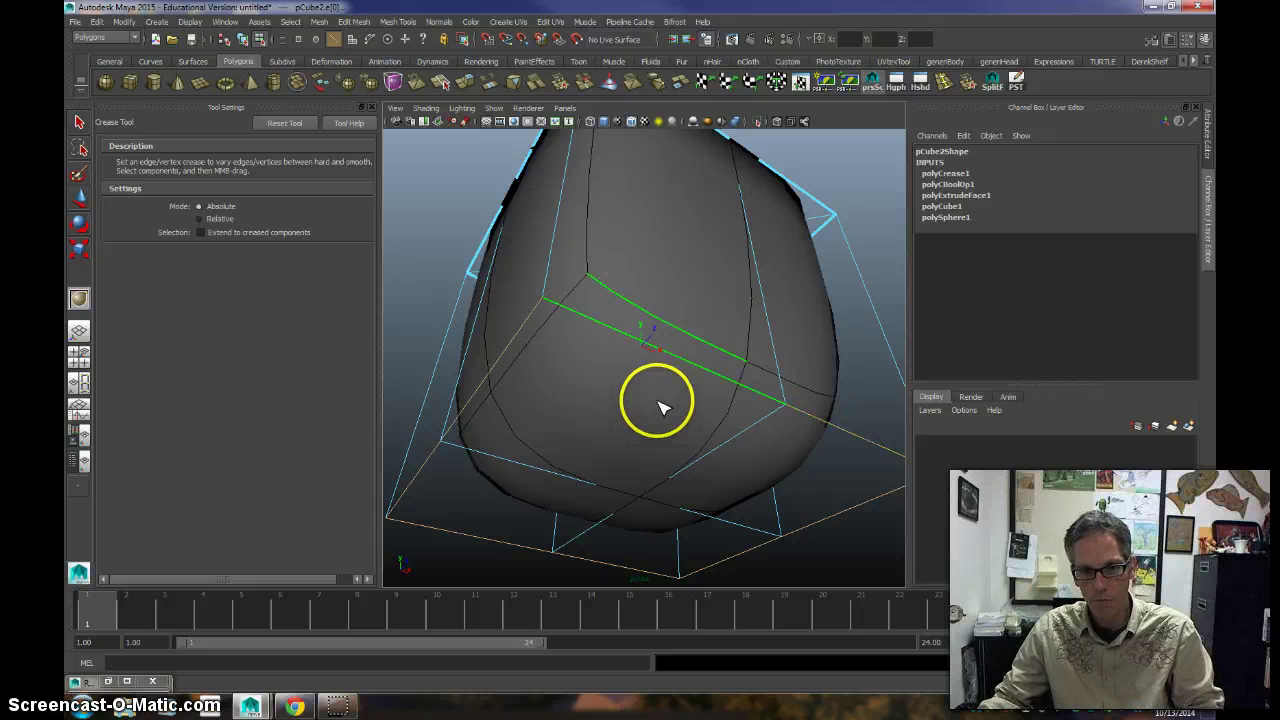
{"action": "left_click", "coordinate": [662, 418]}
{"action": "left_click_drag", "start_coordinate": [658, 422], "coordinate": [534, 100], "text": "alt"}
Step: Close the Tool Settings panel and reactivate the Crease Tool from the Mesh Tools menu
{"action": "left_click", "coordinate": [370, 107]}
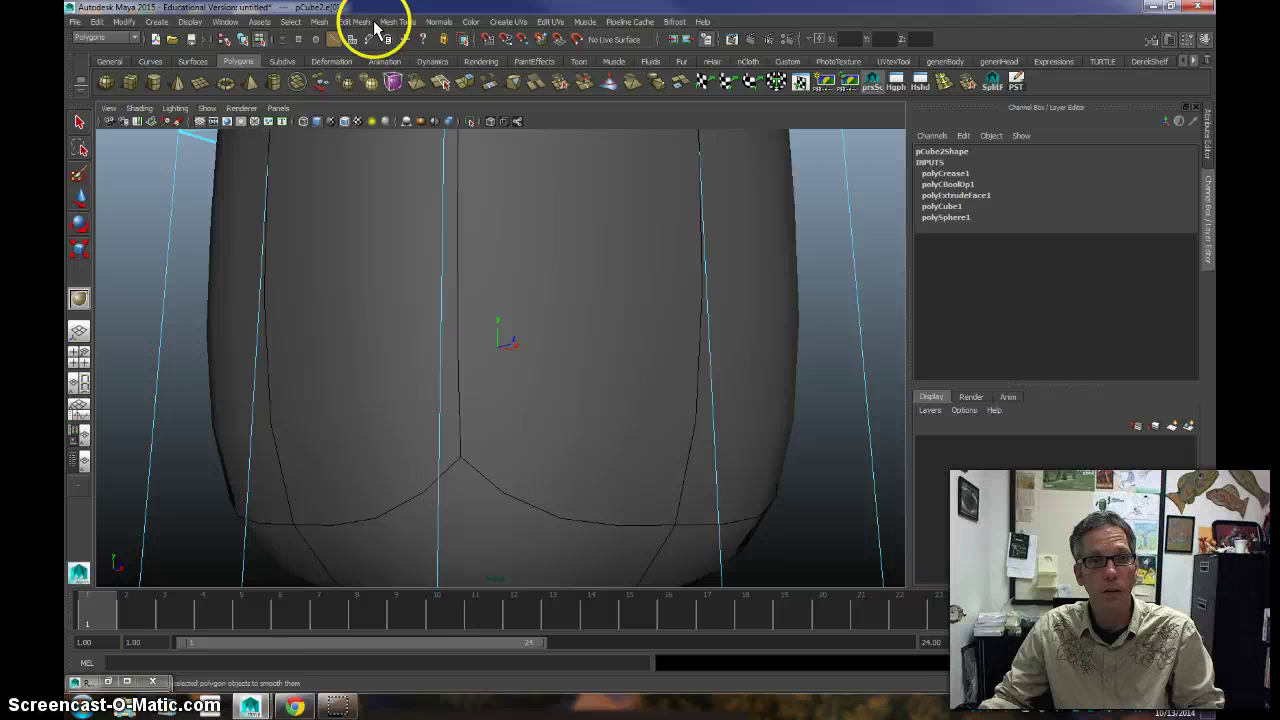
{"action": "left_click", "coordinate": [401, 22]}
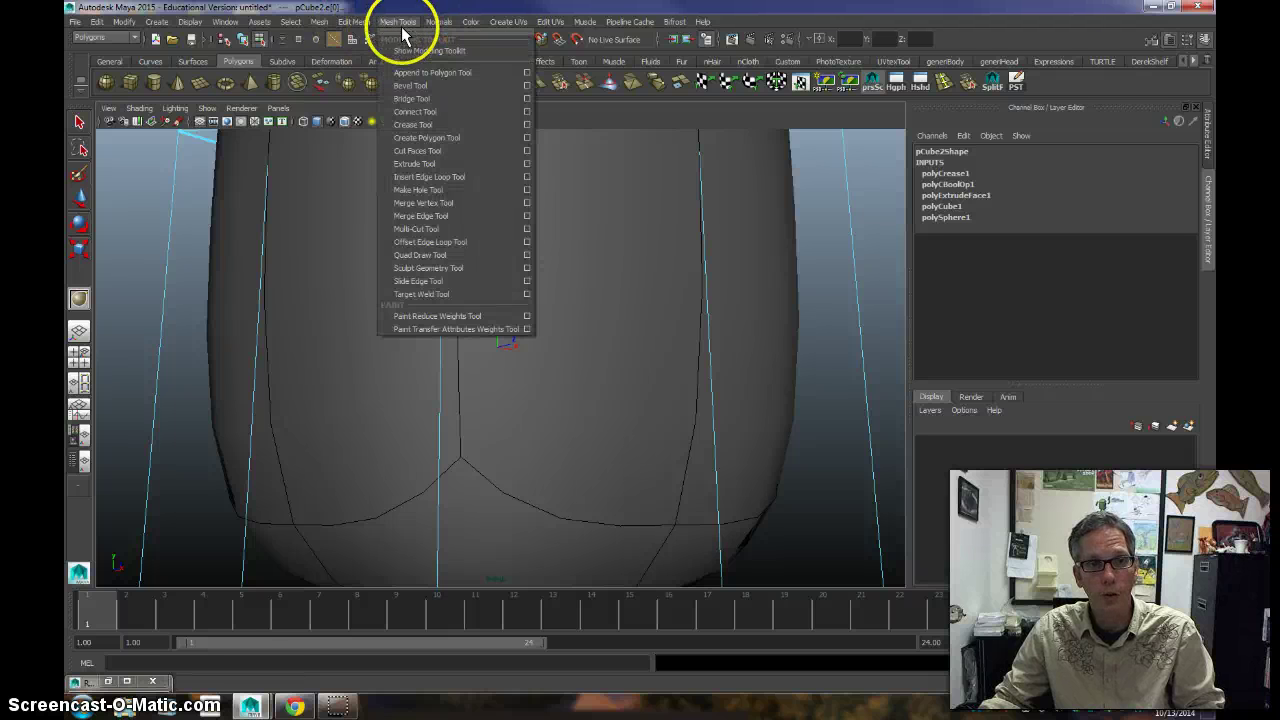
{"action": "left_click", "coordinate": [412, 128]}
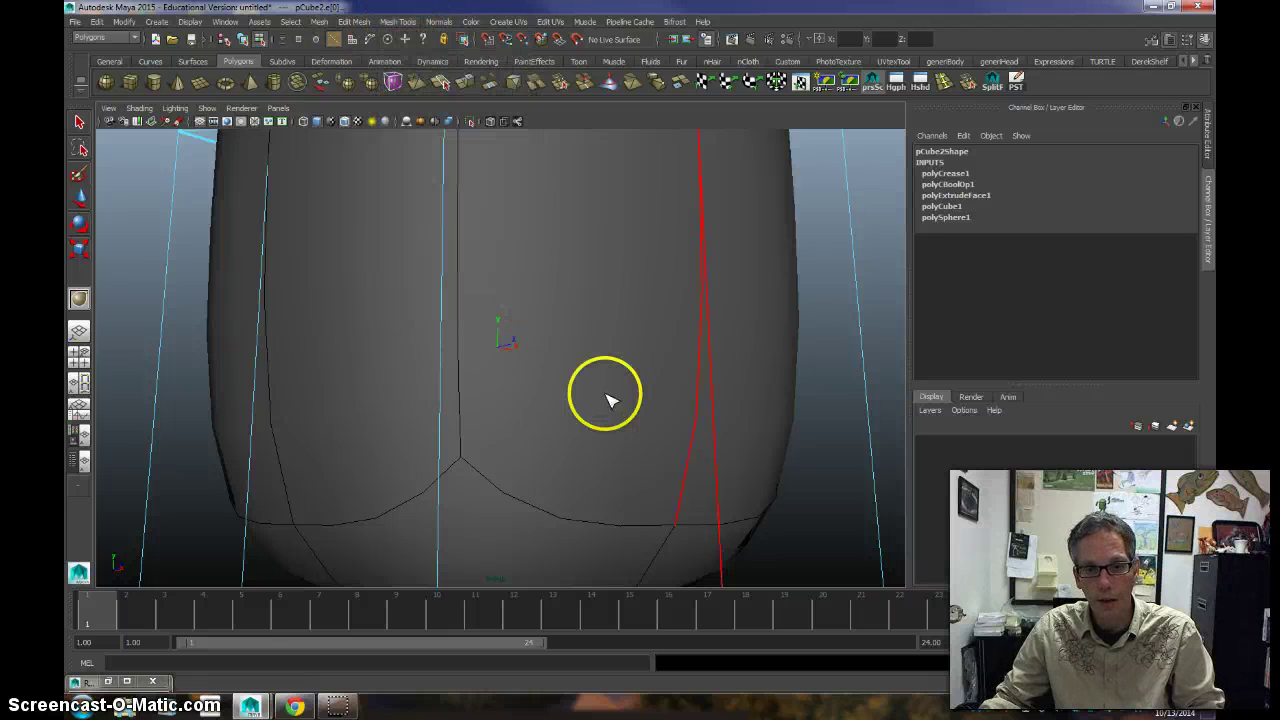
Step: Crease the cube's bottom rim edges, then tumble to inspect the base and the top hole
{"action": "left_click_drag", "start_coordinate": [600, 243], "coordinate": [603, 240], "text": "alt"}
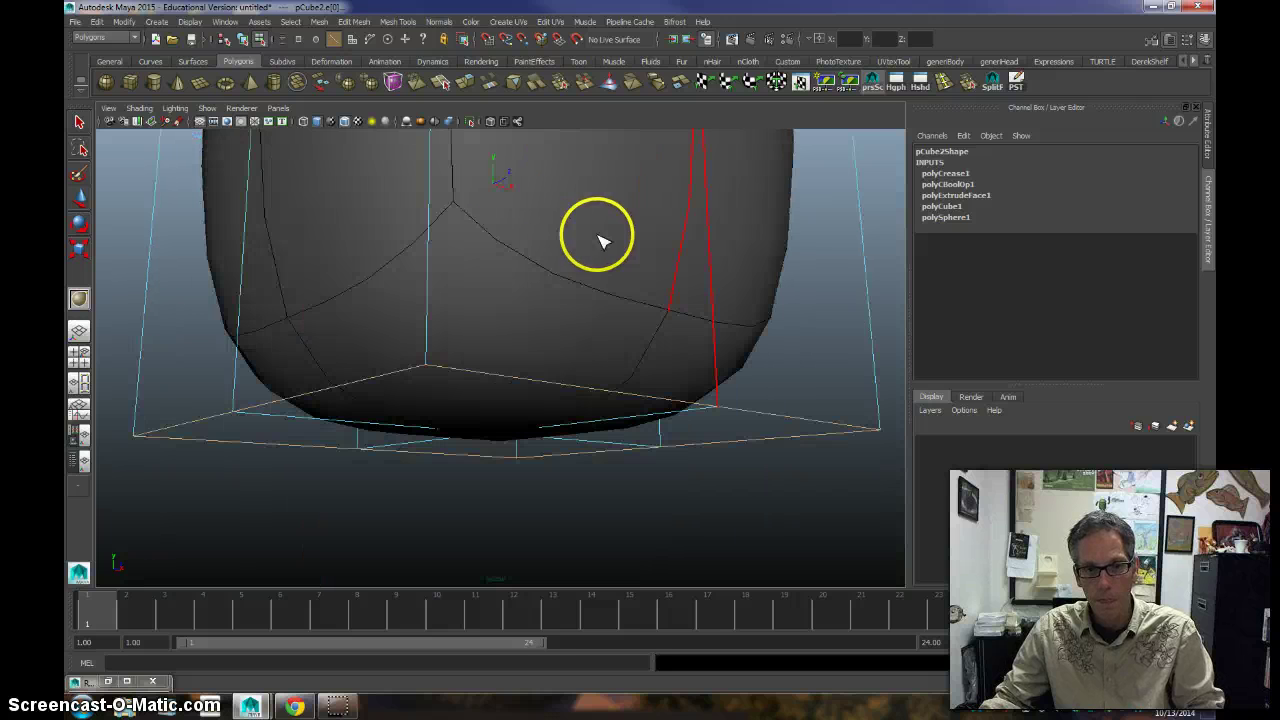
{"action": "scroll", "coordinate": [590, 380], "scroll_direction": "down", "scroll_amount": 3}
{"action": "middle_click_drag", "start_coordinate": [593, 381], "coordinate": [852, 438]}
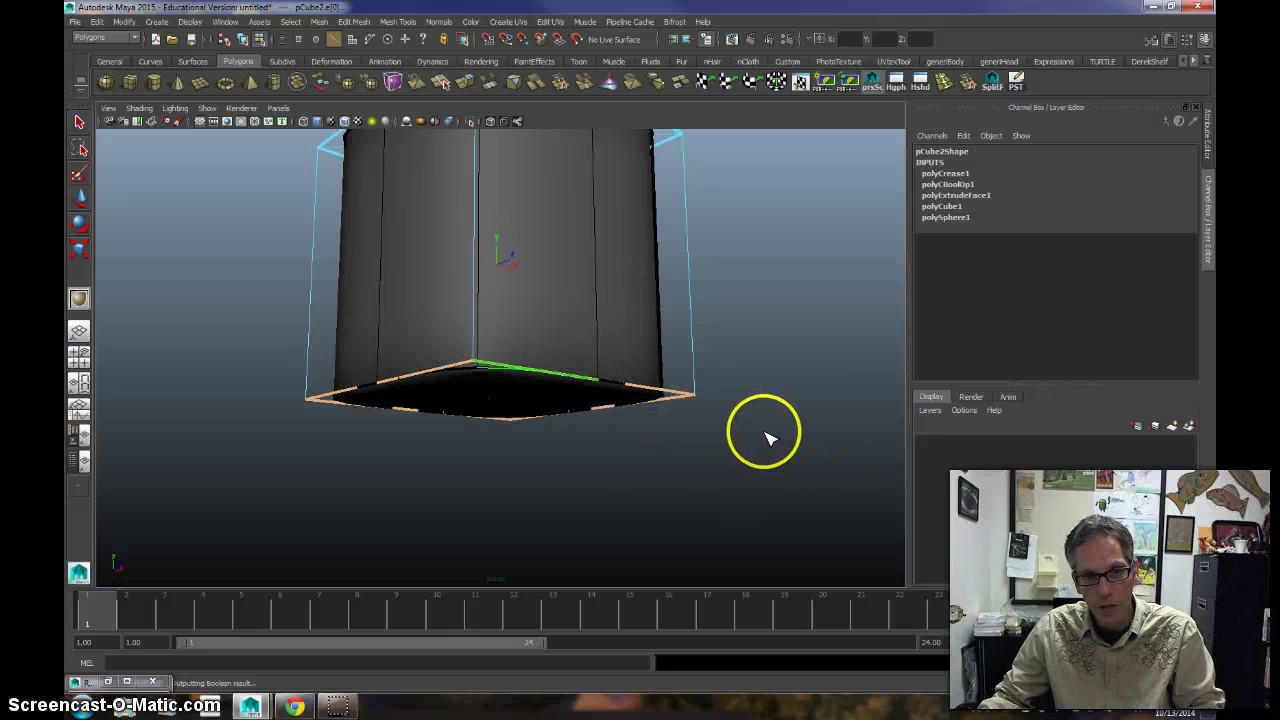
{"action": "mouse_move", "coordinate": [727, 435]}
{"action": "middle_mouse_down"}
{"action": "mouse_move", "coordinate": [709, 429]}
{"action": "mouse_move", "coordinate": [720, 430]}
{"action": "middle_mouse_up"}
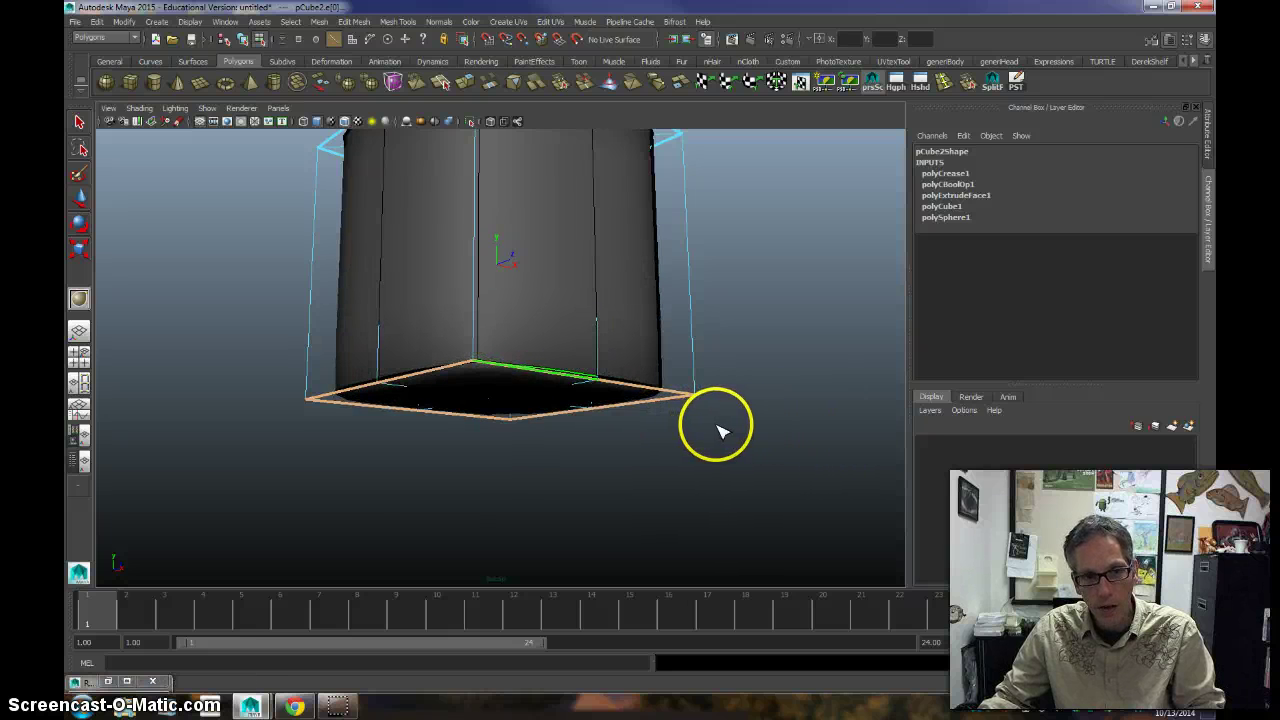
{"action": "left_click_drag", "start_coordinate": [720, 430], "coordinate": [577, 377], "text": "alt"}
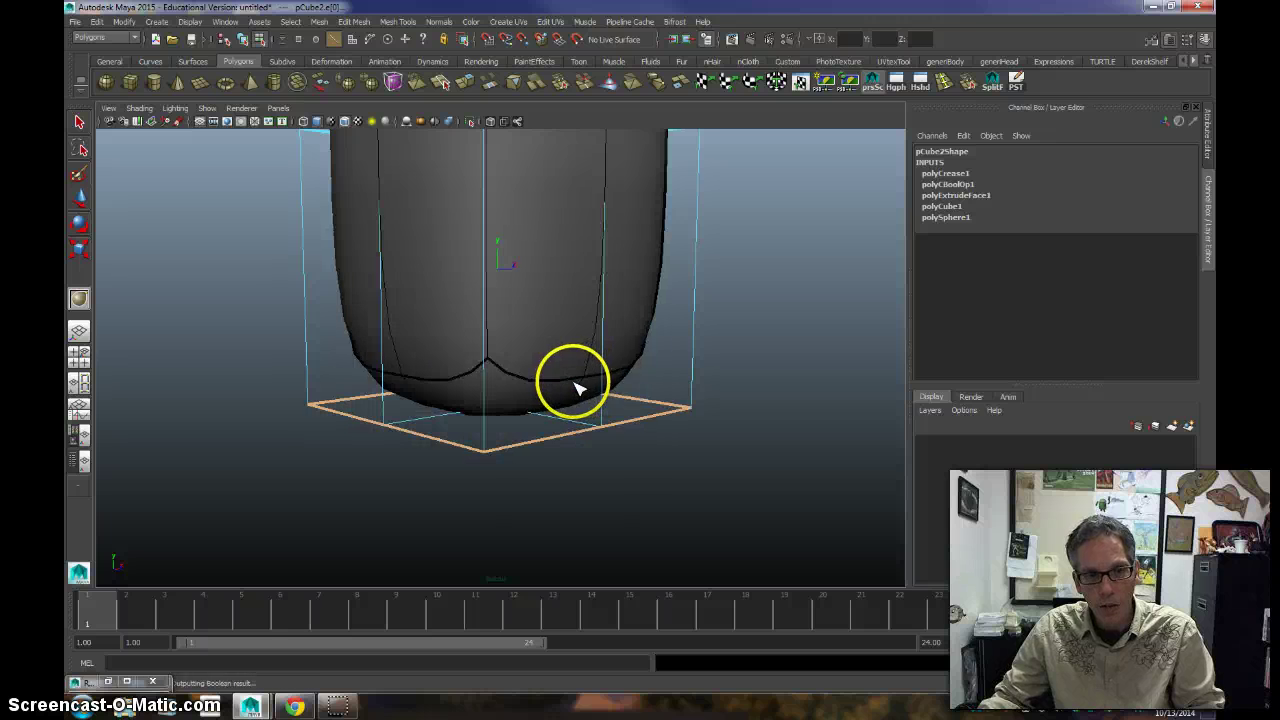
{"action": "middle_click_drag", "start_coordinate": [577, 382], "coordinate": [755, 403]}
{"action": "left_click_drag", "start_coordinate": [789, 407], "coordinate": [666, 386], "text": "alt"}
{"action": "left_click_drag", "start_coordinate": [655, 336], "coordinate": [651, 430], "text": "alt"}
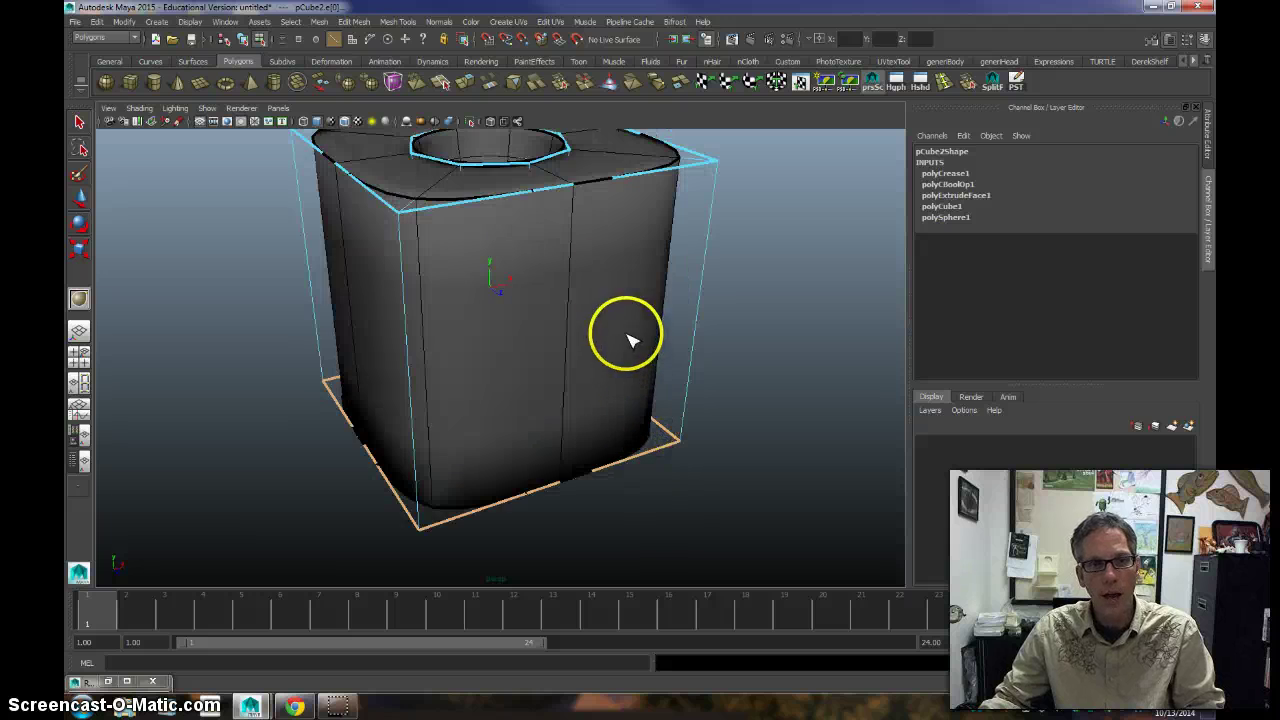
{"action": "mouse_move", "coordinate": [629, 337]}
{"action": "left_mouse_down", "text": "alt"}
{"action": "mouse_move", "coordinate": [609, 314]}
{"action": "mouse_move", "coordinate": [643, 329]}
{"action": "left_mouse_up", "text": "alt"}
Step: Switch to object mode with F8 and frame the cube in a three-quarter view
{"action": "key", "text": "F8"}
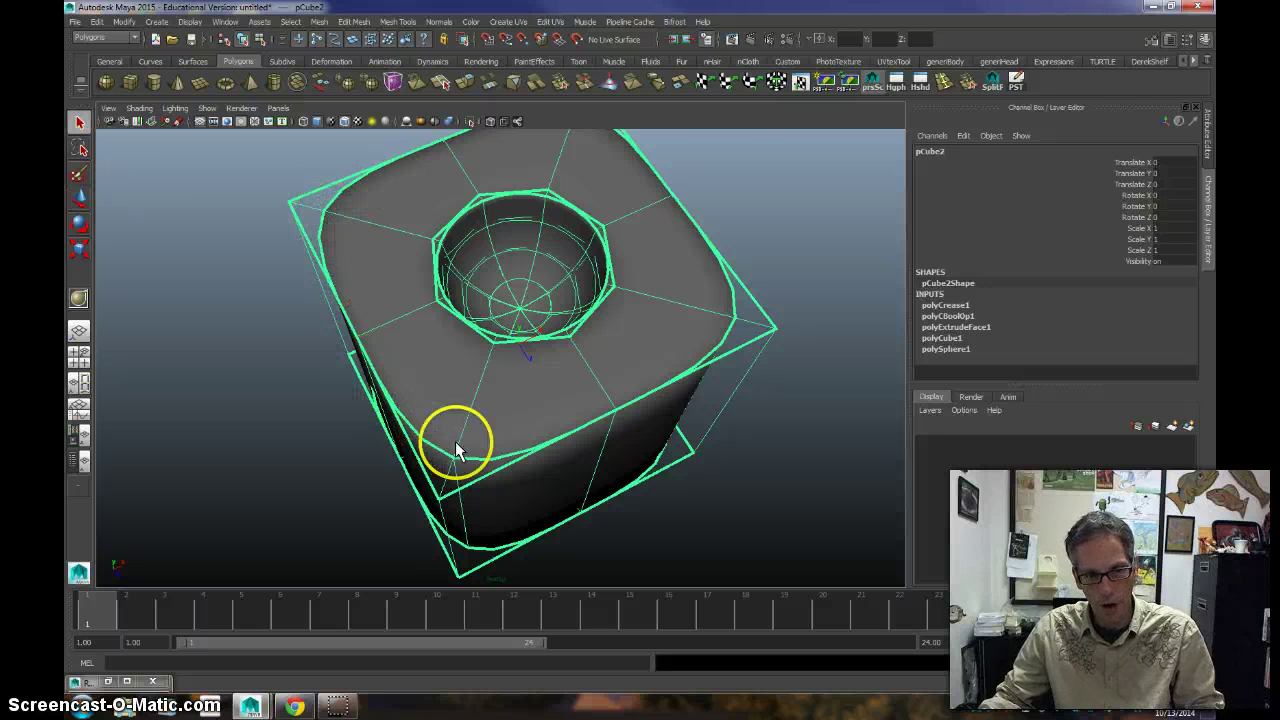
{"action": "left_click_drag", "start_coordinate": [634, 446], "coordinate": [608, 371], "text": "alt"}
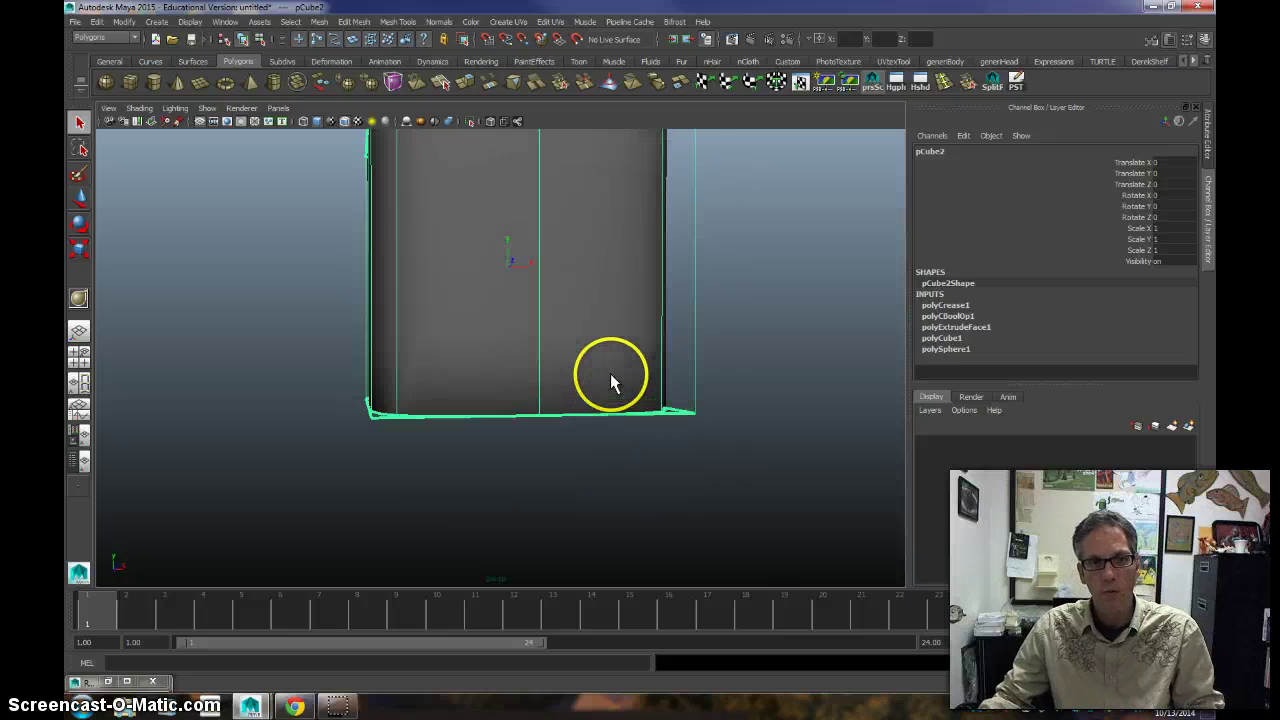
{"action": "middle_click_drag", "start_coordinate": [608, 371], "coordinate": [621, 440], "text": "alt"}
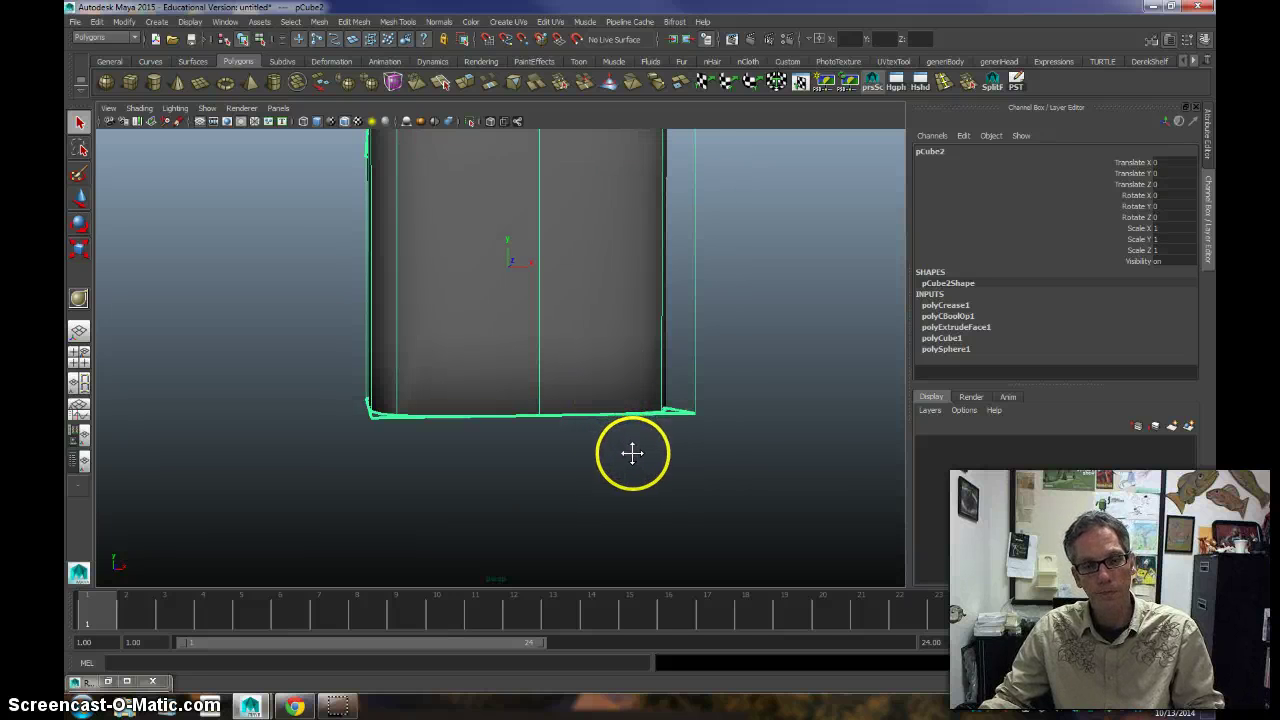
{"action": "right_click_drag", "start_coordinate": [634, 461], "coordinate": [626, 393], "text": "alt"}
{"action": "left_click_drag", "start_coordinate": [621, 331], "coordinate": [648, 357], "text": "alt"}
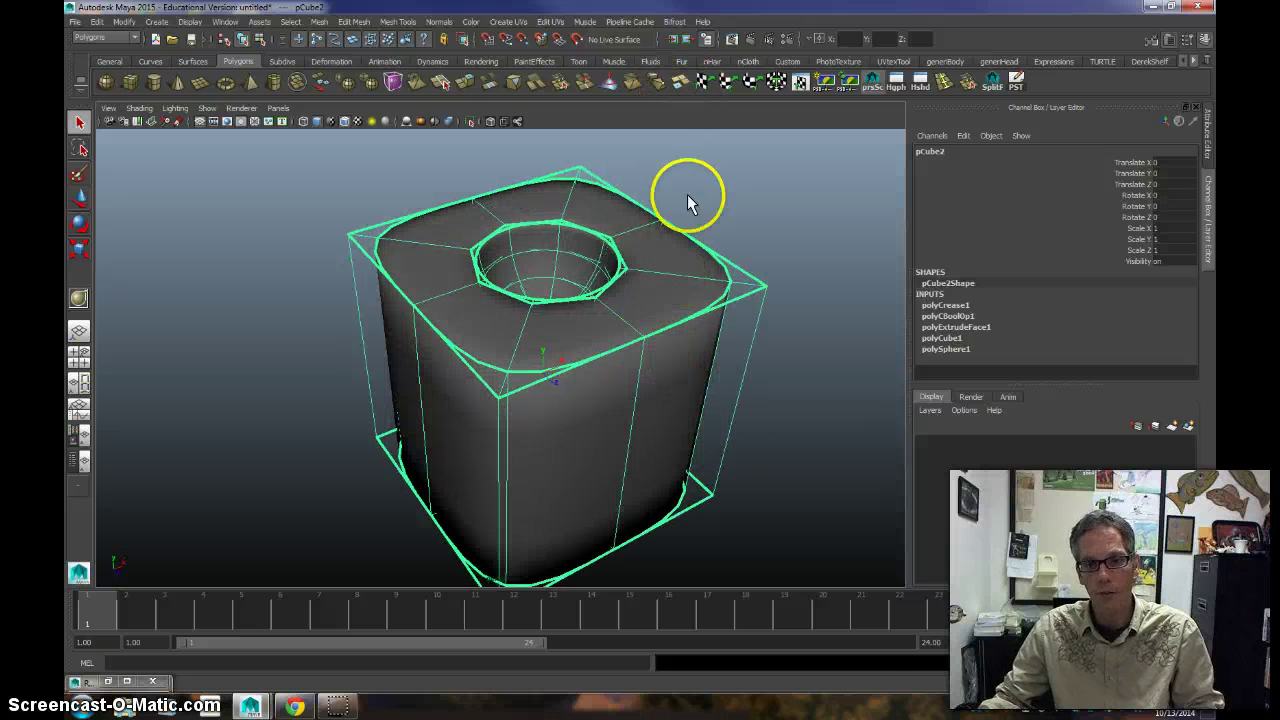
Step: Turn off smooth preview and test-render the unsmoothed cage, then close Render View
{"action": "key", "text": "1"}
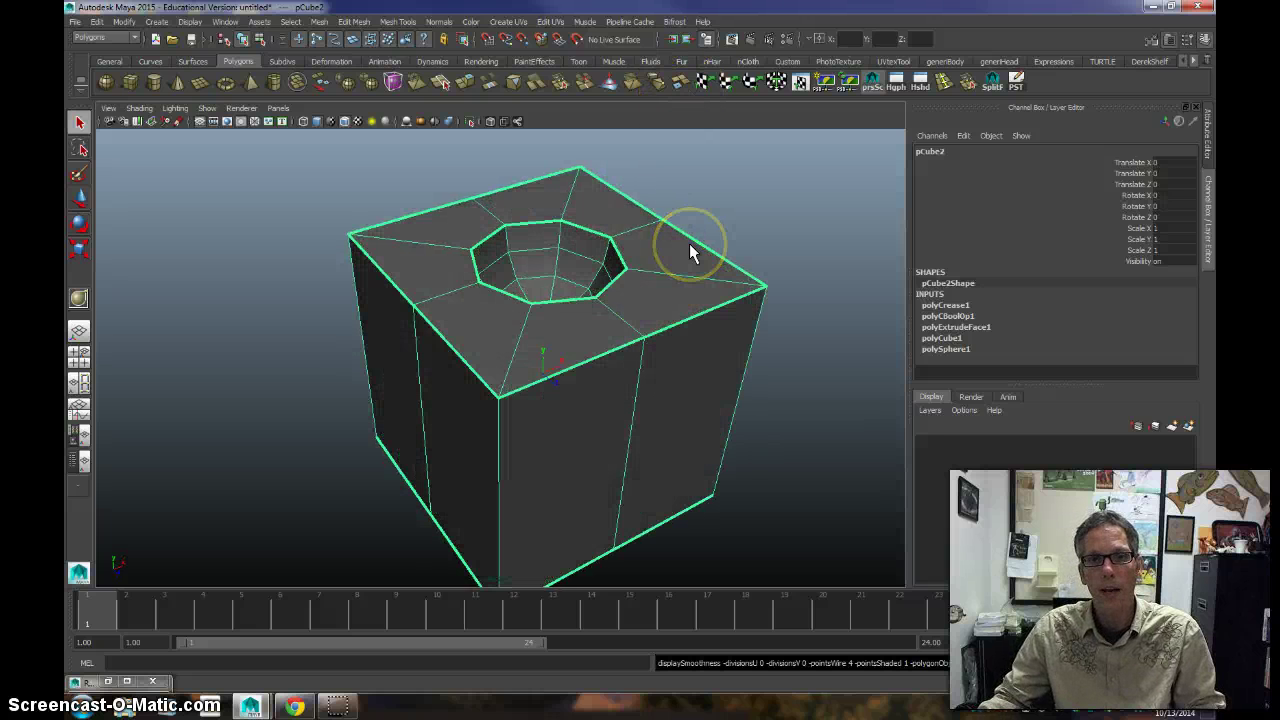
{"action": "left_click", "coordinate": [754, 38]}
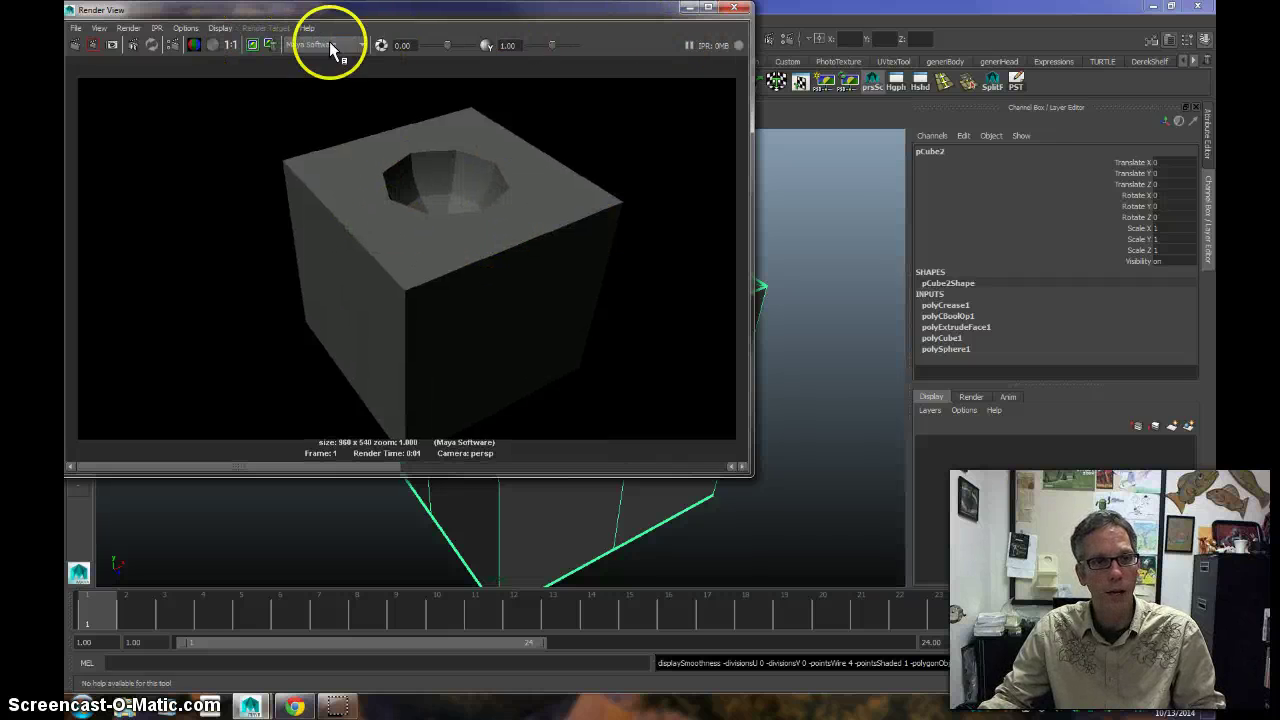
{"action": "left_click", "coordinate": [689, 8]}
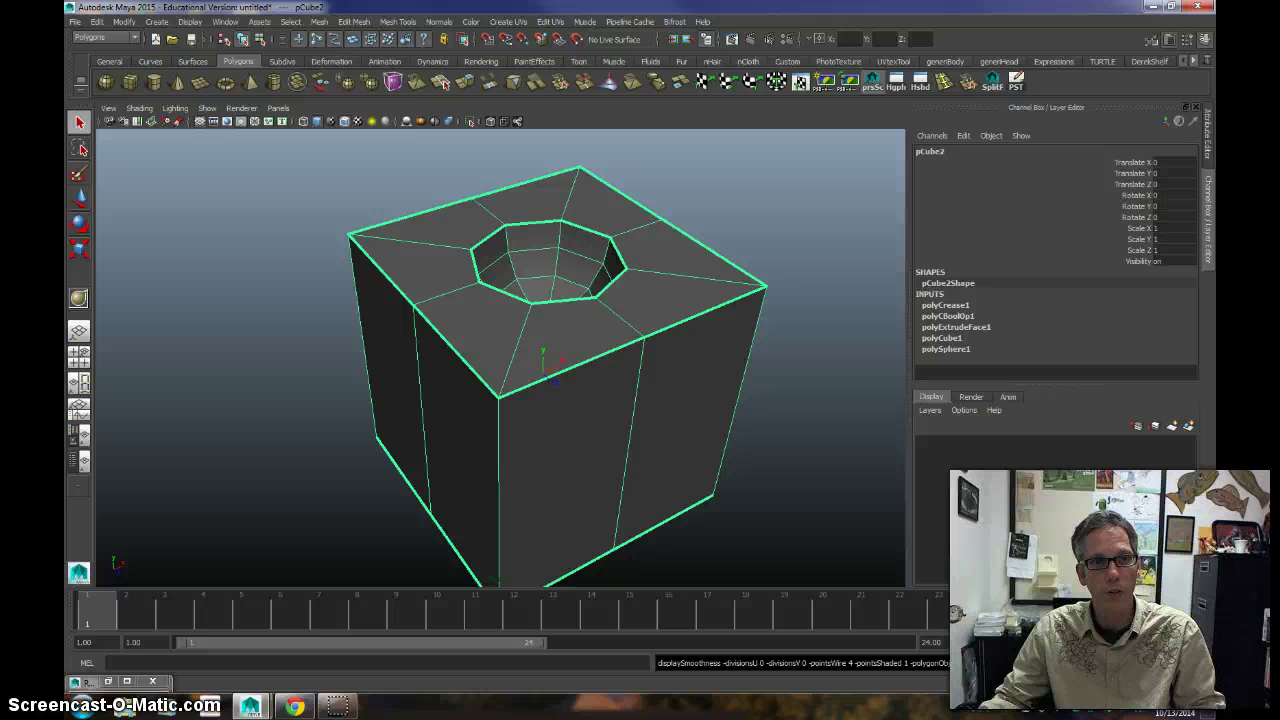
Step: Apply Mesh > Smooth to the cube, raise polySmoothFace1's Divisions, then deselect it
{"action": "left_click", "coordinate": [323, 22]}
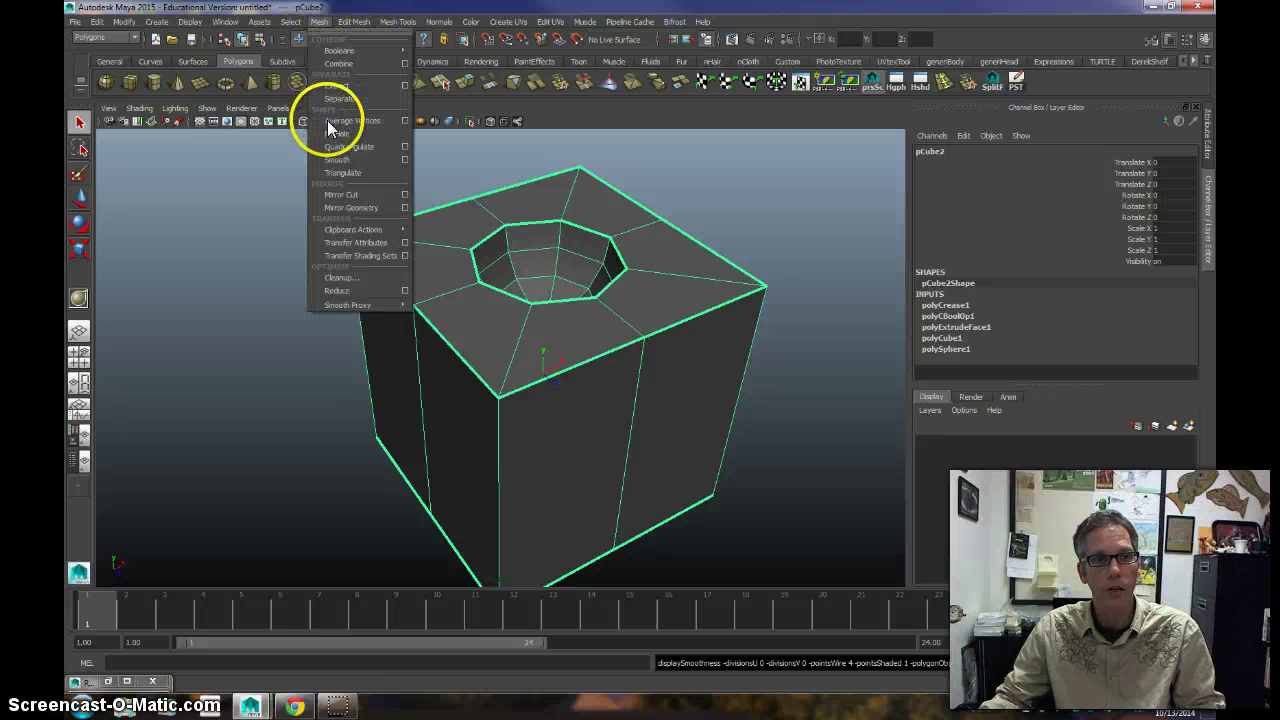
{"action": "left_click", "coordinate": [329, 159]}
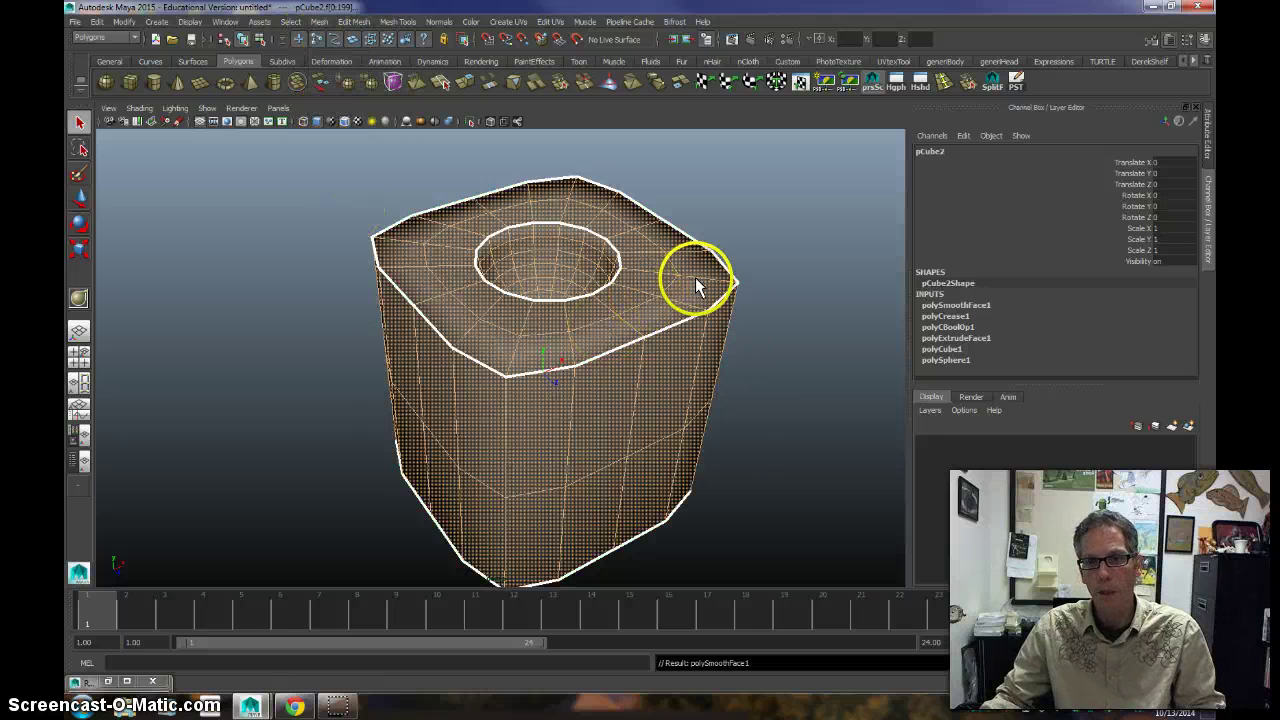
{"action": "left_click", "coordinate": [978, 306]}
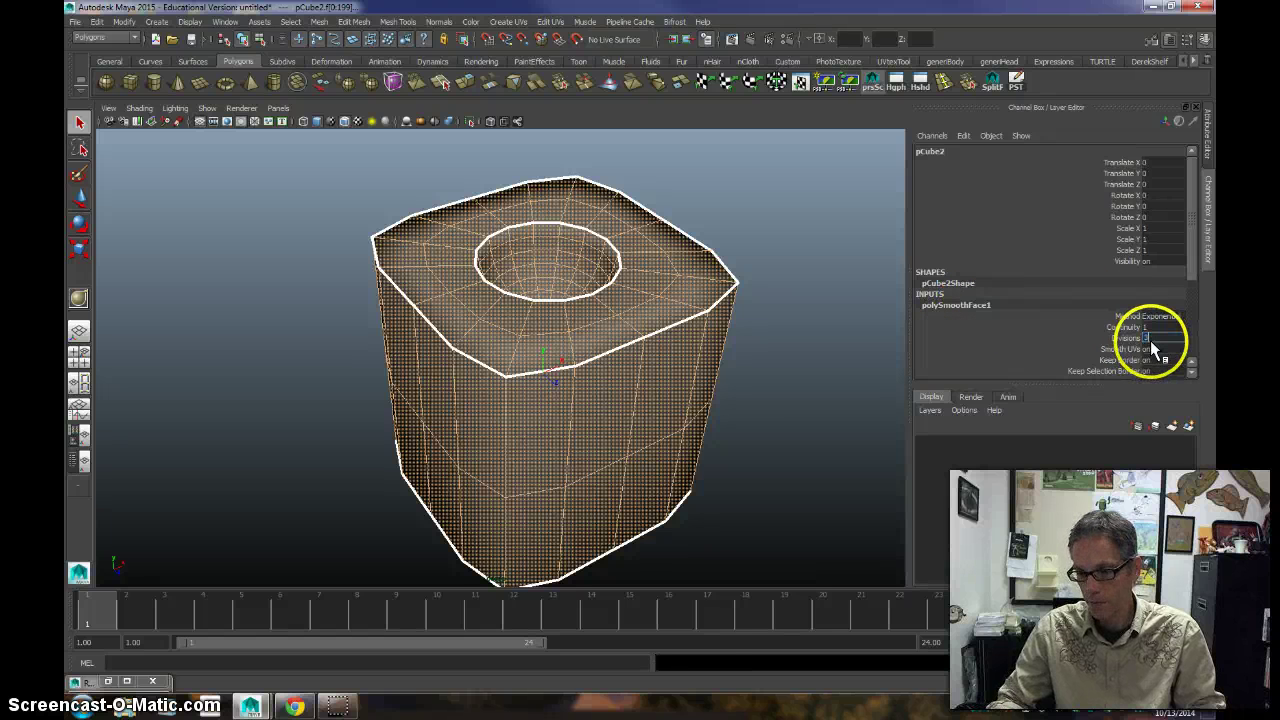
{"action": "key", "text": "Return"}
{"action": "left_click", "coordinate": [751, 310]}
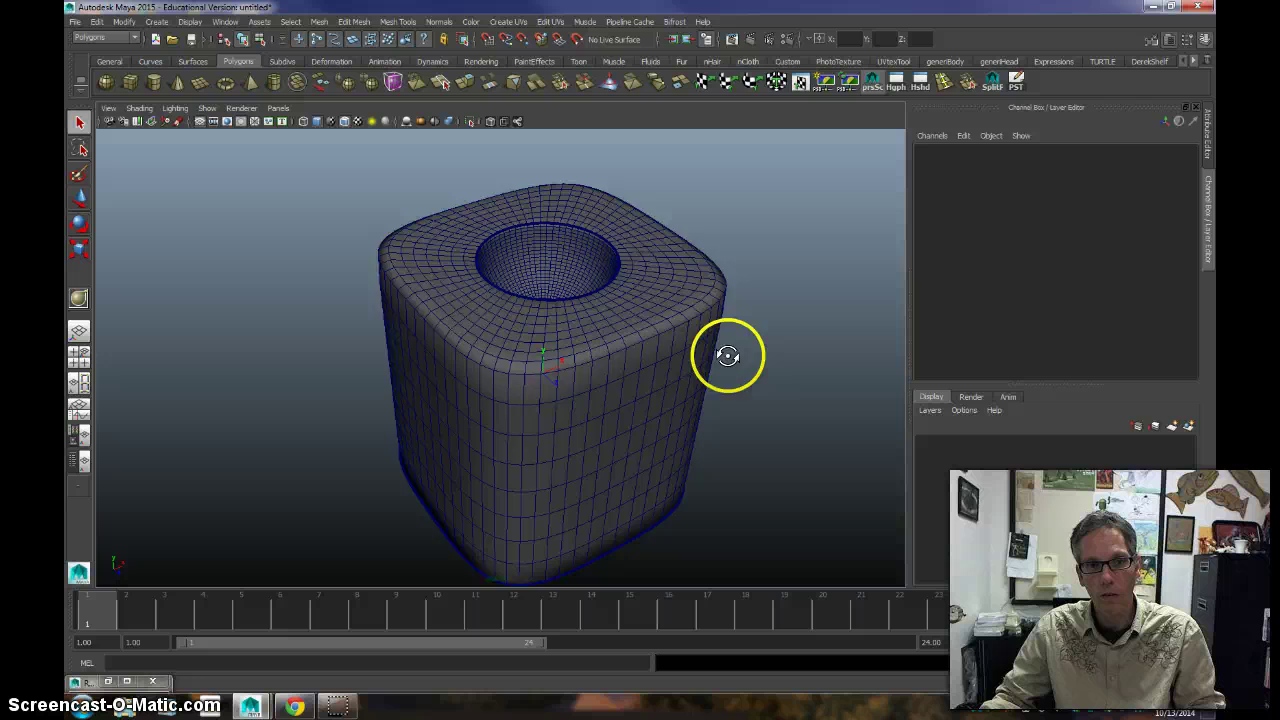
Step: Render the smoothed cube from above the hollow and again from below
{"action": "left_click_drag", "start_coordinate": [728, 355], "coordinate": [717, 286], "text": "alt"}
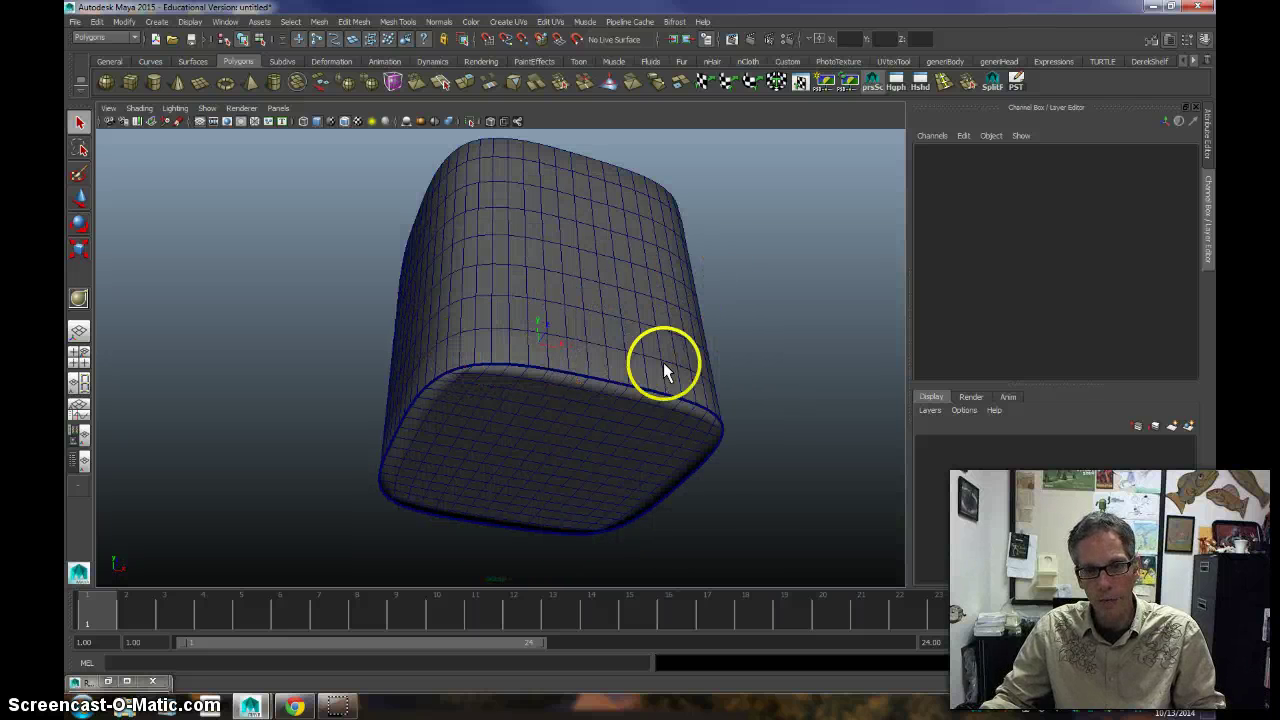
{"action": "left_click_drag", "start_coordinate": [722, 397], "coordinate": [697, 445], "text": "alt"}
{"action": "left_click_drag", "start_coordinate": [596, 362], "coordinate": [596, 351], "text": "alt"}
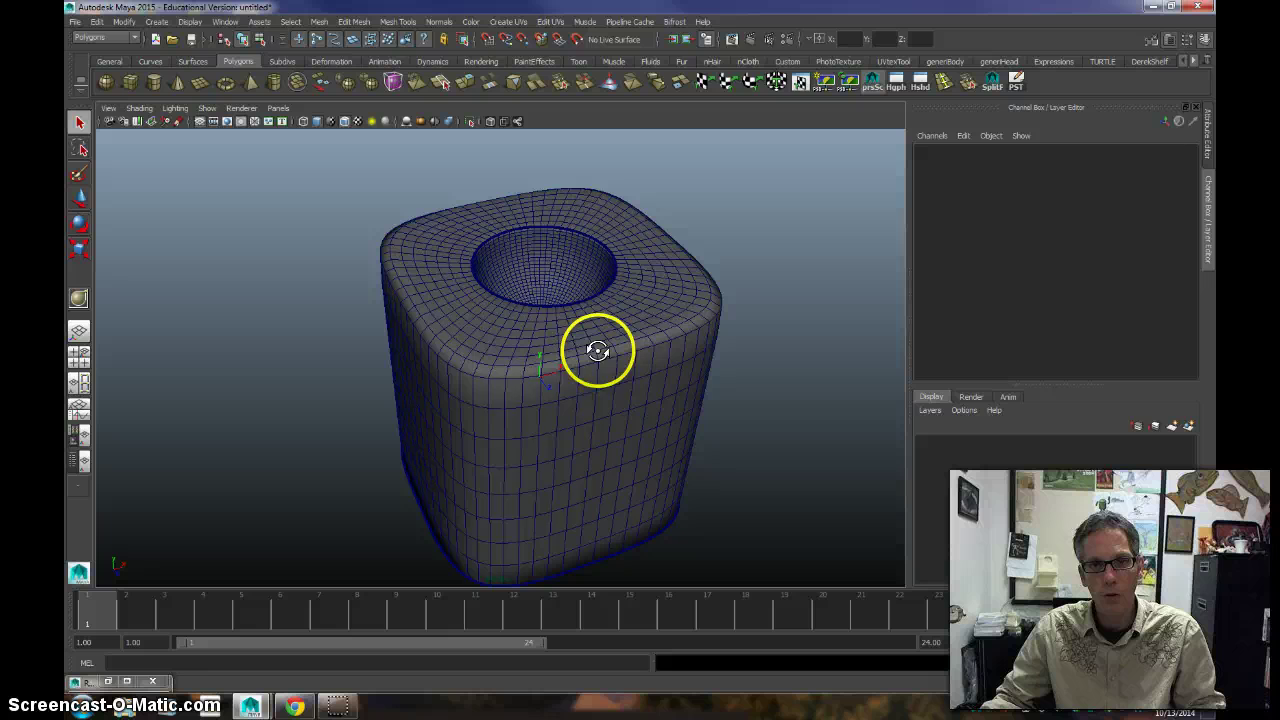
{"action": "left_click", "coordinate": [751, 38]}
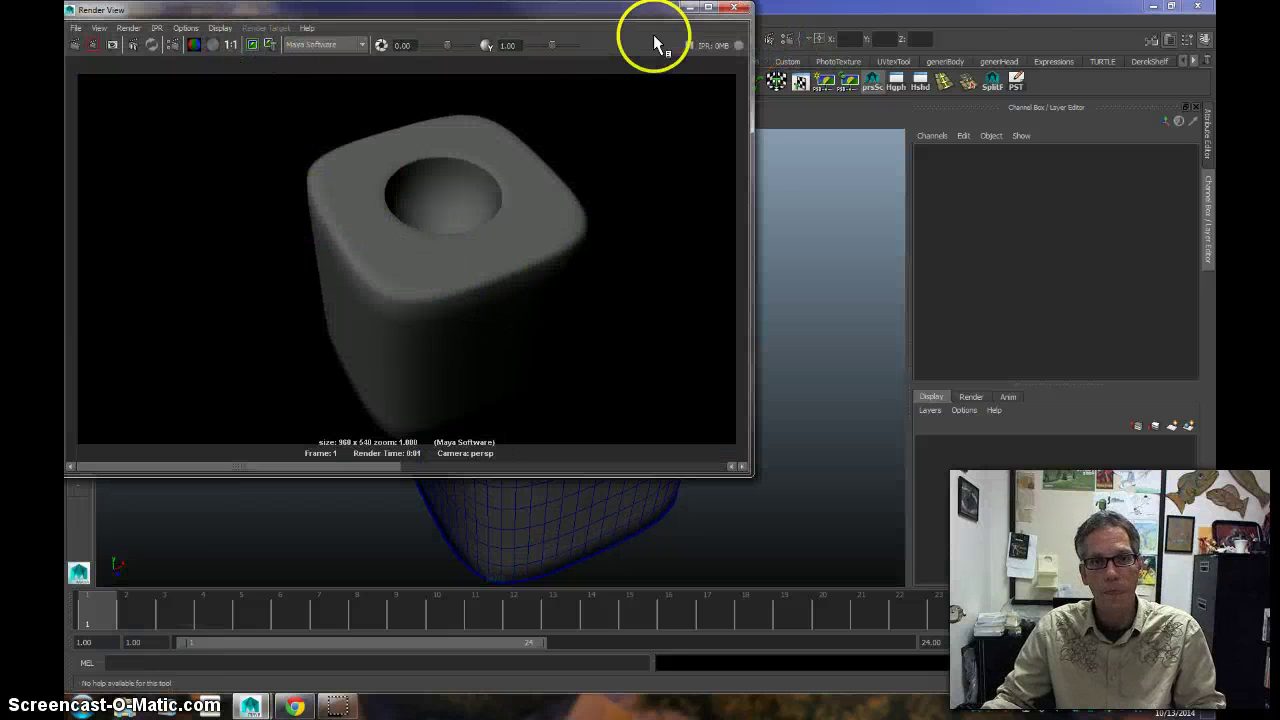
{"action": "left_click", "coordinate": [690, 9]}
{"action": "left_click_drag", "start_coordinate": [708, 366], "coordinate": [666, 343], "text": "alt"}
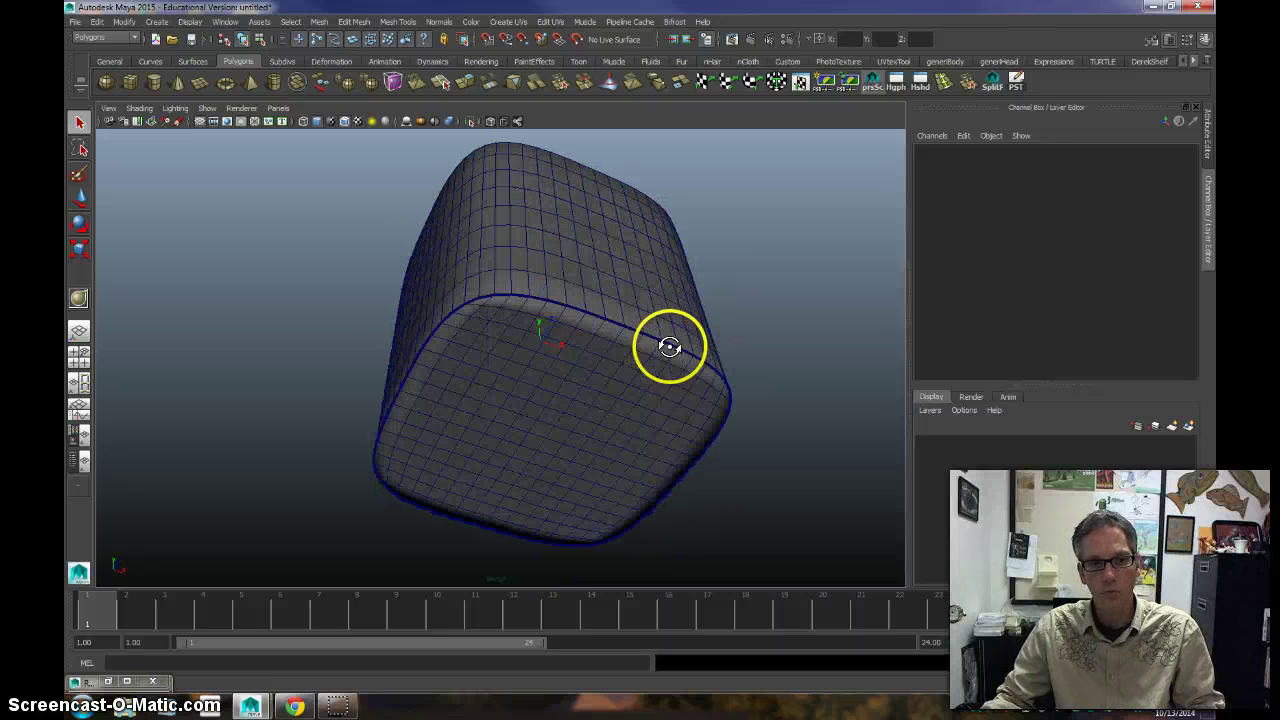
{"action": "left_click", "coordinate": [749, 38]}
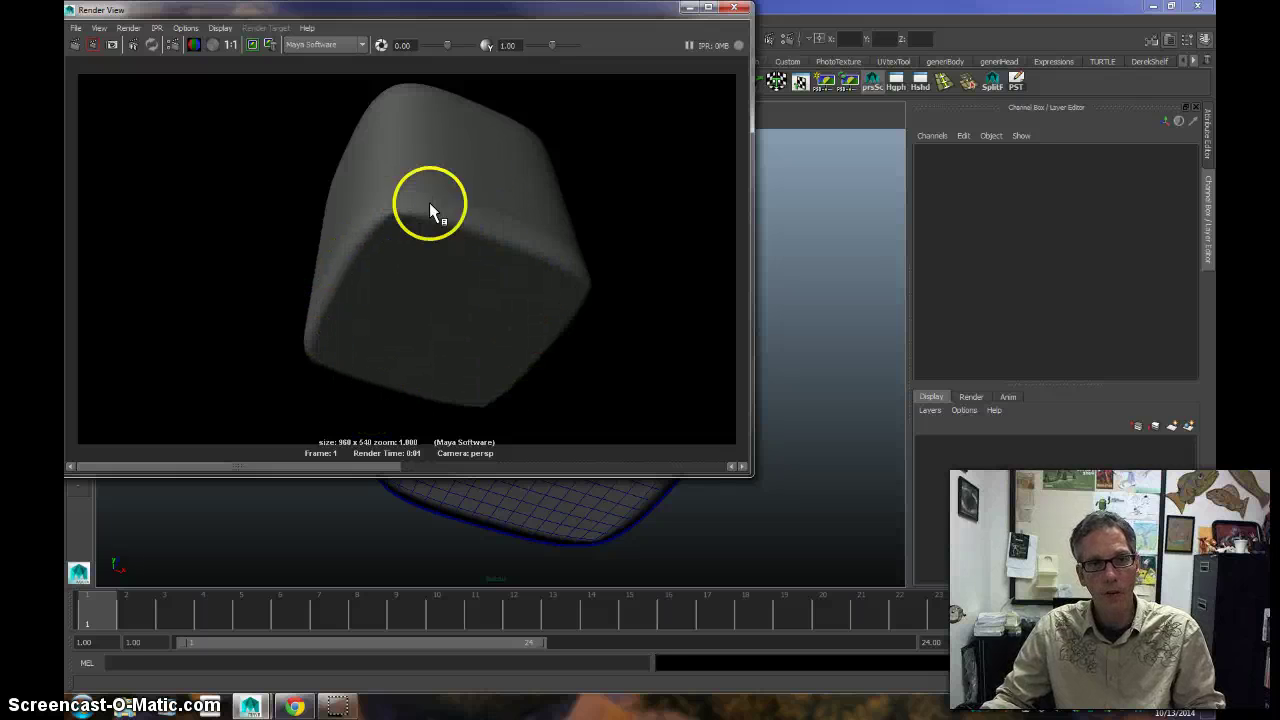
{"action": "left_click", "coordinate": [686, 9]}
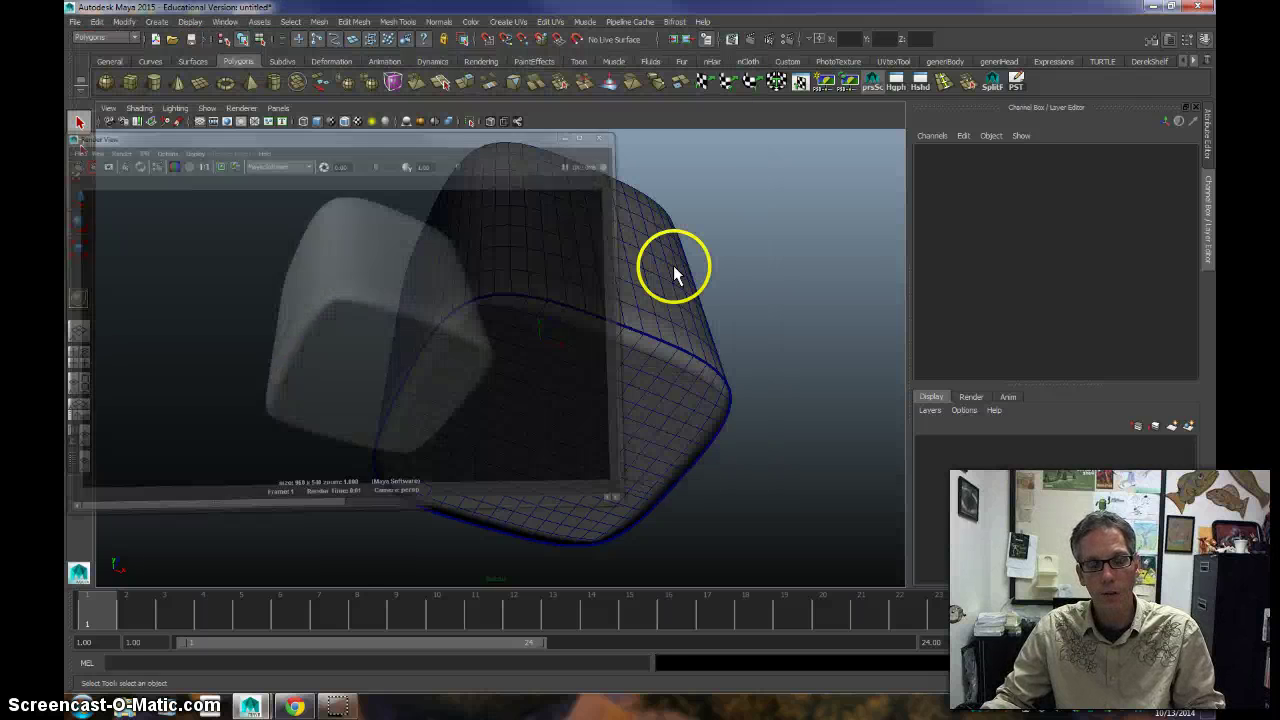
Step: Select the cube and return to object selection mode with F8
{"action": "left_click_drag", "start_coordinate": [674, 266], "coordinate": [655, 378], "text": "alt"}
{"action": "left_click", "coordinate": [695, 358]}
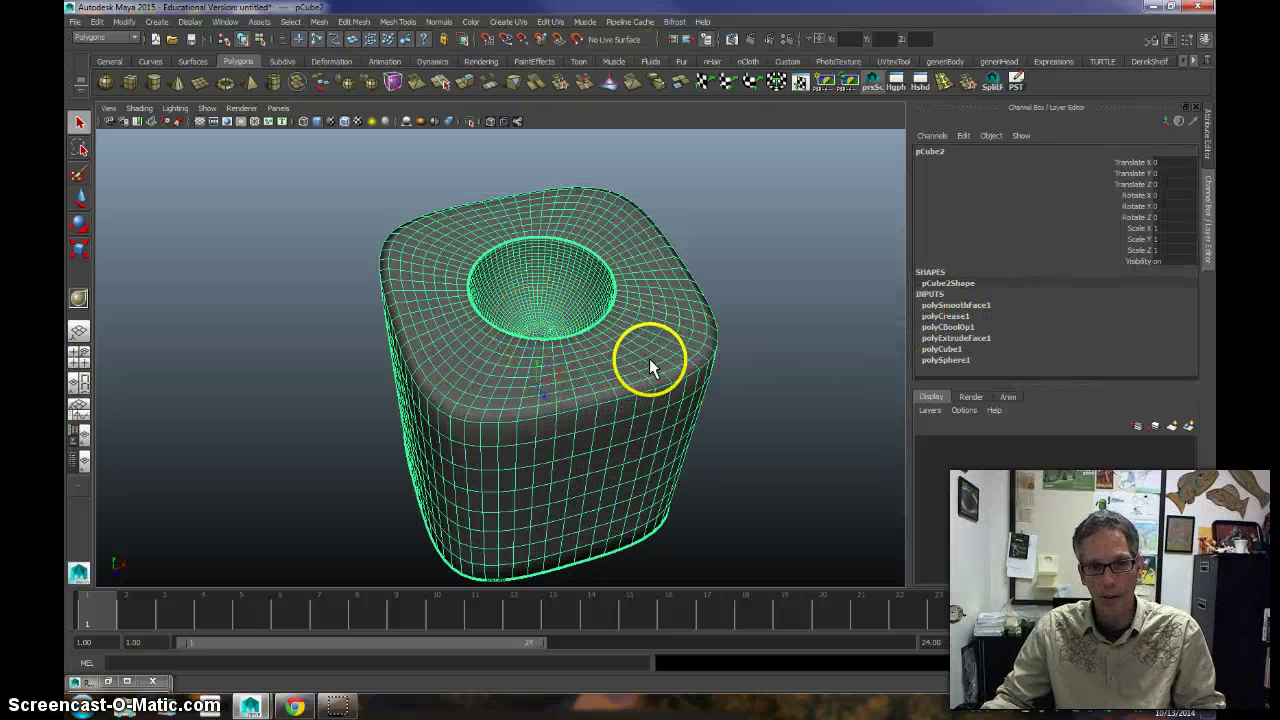
{"action": "right_click_drag", "start_coordinate": [665, 325], "coordinate": [665, 292]}
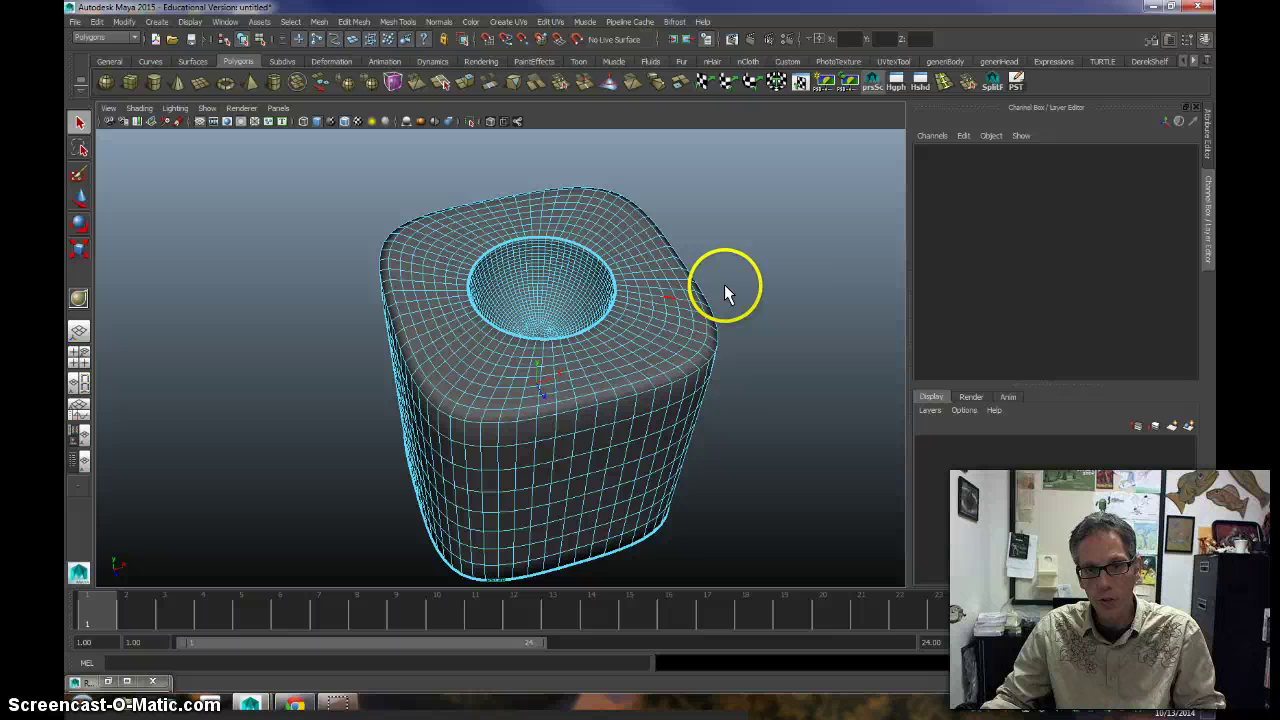
{"action": "left_click_drag", "start_coordinate": [746, 381], "coordinate": [749, 355], "text": "alt"}
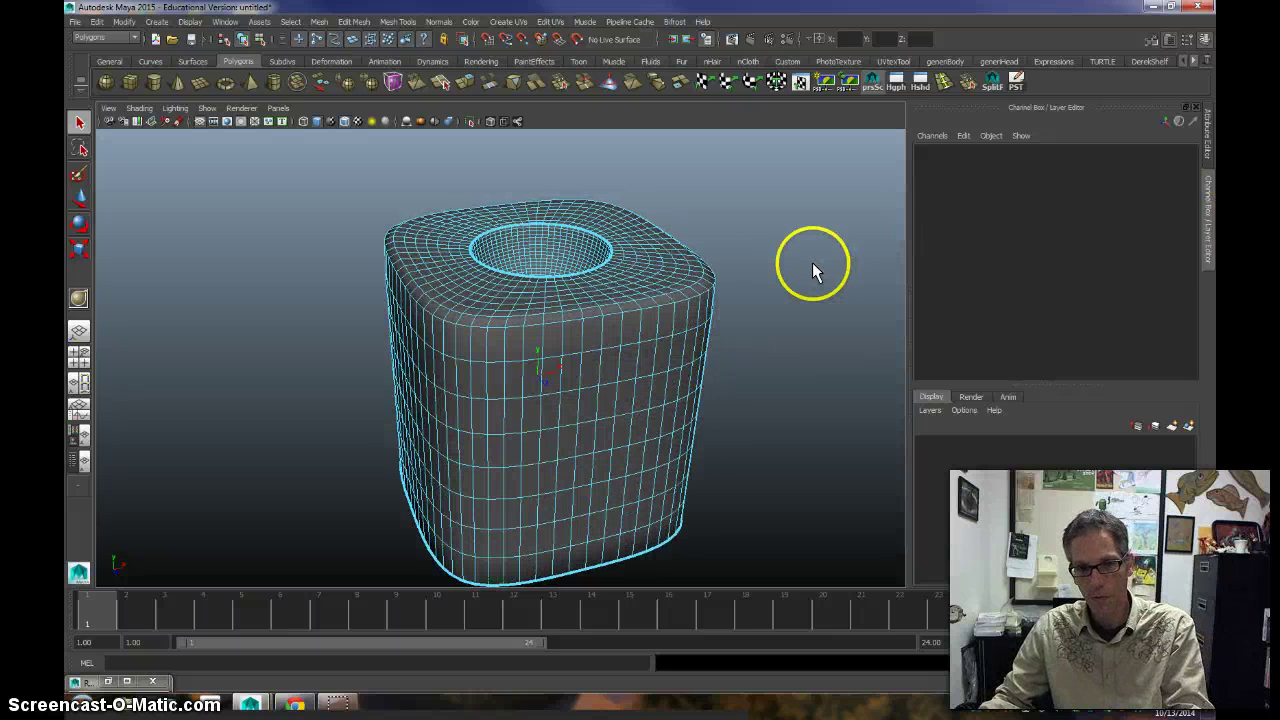
{"action": "key", "text": "F8"}
Step: Set polyCrease1's Operation to Remove and inspect the softened mesh from above
{"action": "left_click", "coordinate": [954, 318]}
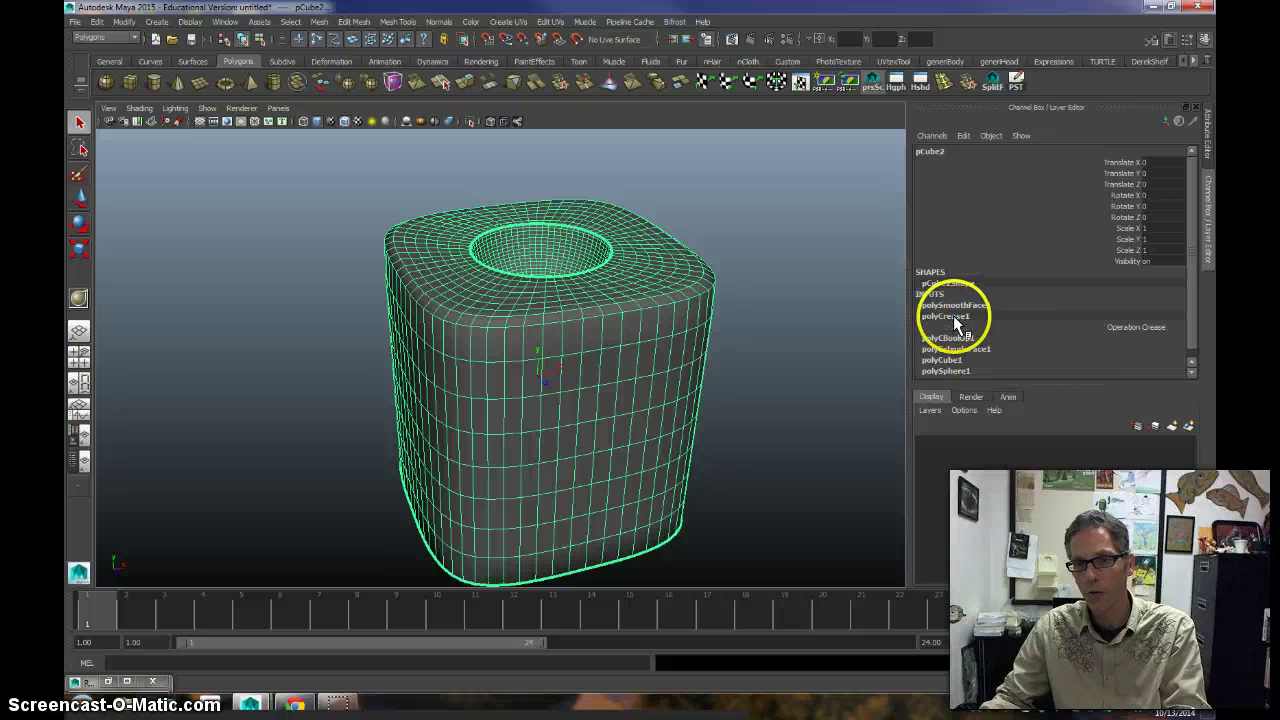
{"action": "left_click", "coordinate": [1117, 328]}
{"action": "left_click", "coordinate": [1162, 328]}
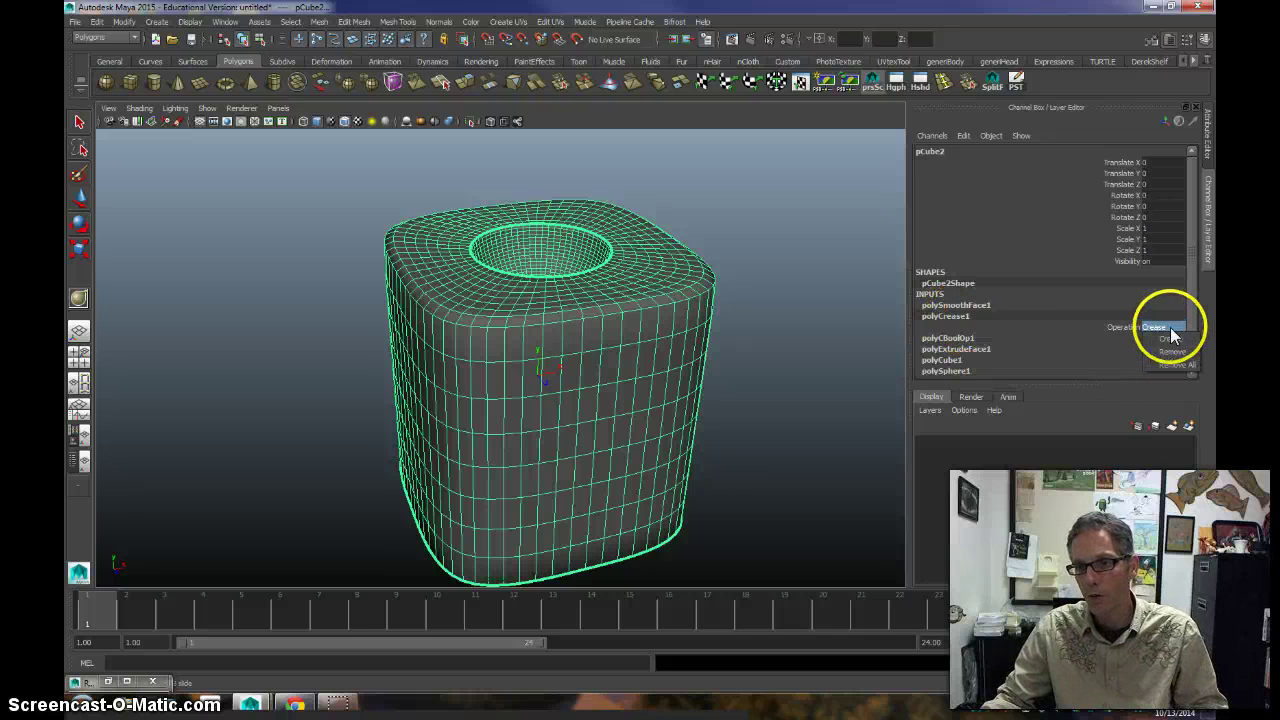
{"action": "left_click", "coordinate": [1185, 355]}
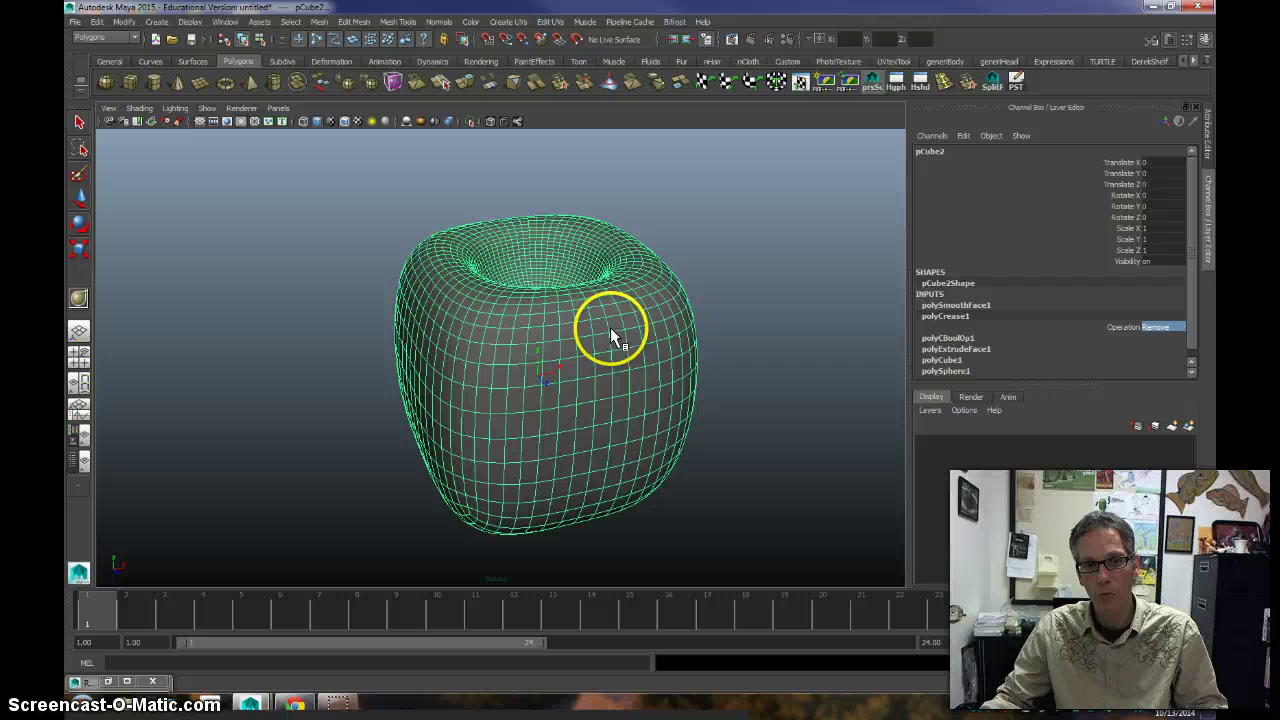
{"action": "left_click_drag", "start_coordinate": [617, 363], "coordinate": [609, 337], "text": "alt"}
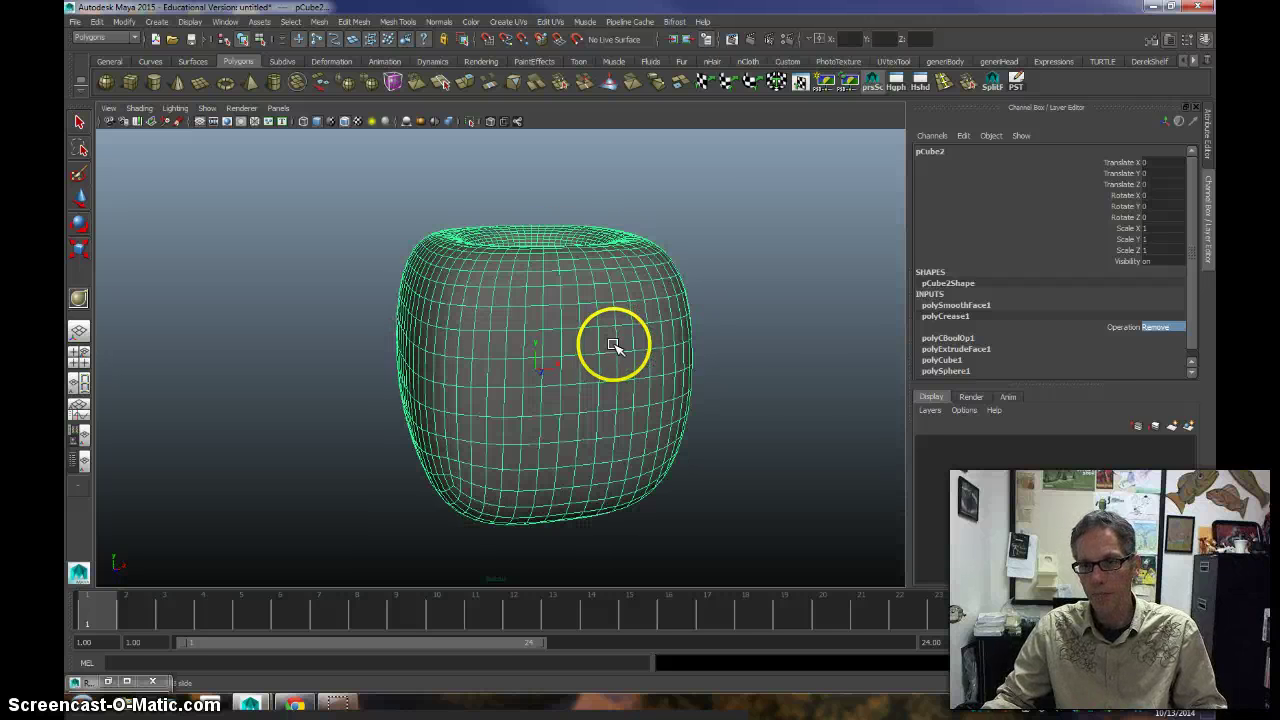
Step: Set polyCrease1's Operation back to Crease and tumble to inspect the crisp rims
{"action": "left_click", "coordinate": [1156, 328]}
{"action": "left_click", "coordinate": [1170, 339]}
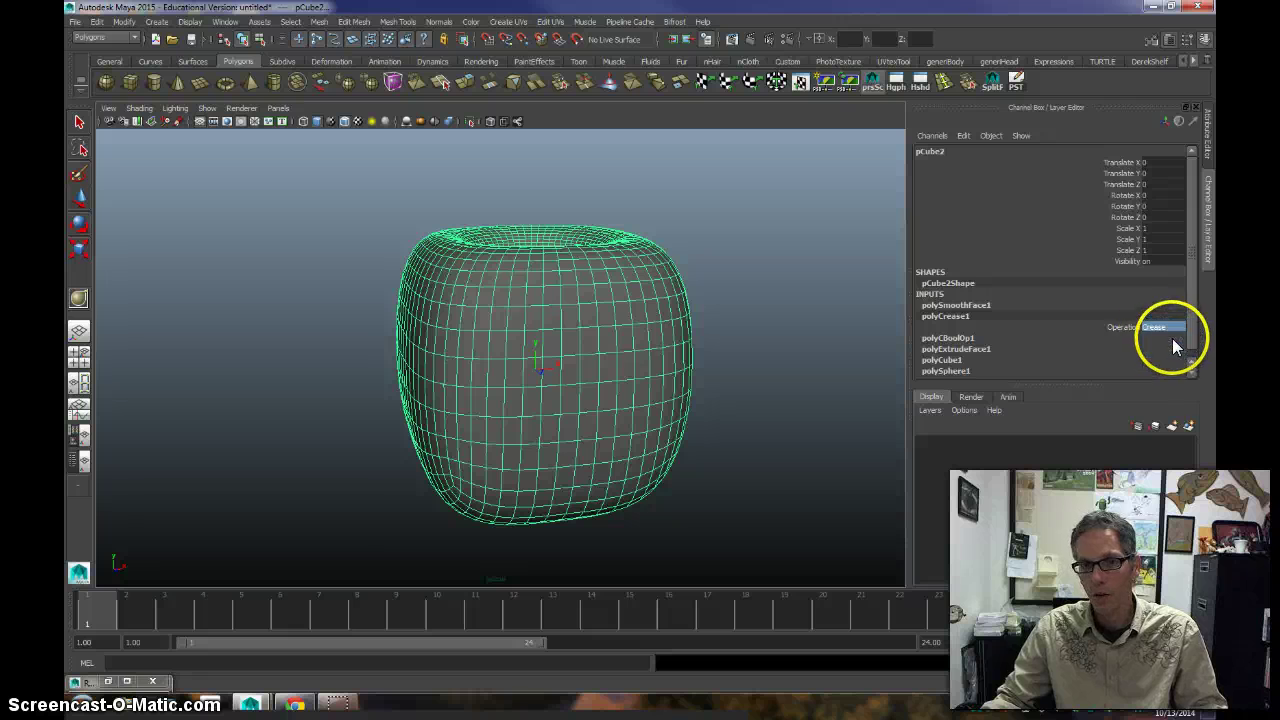
{"action": "mouse_move", "coordinate": [674, 314]}
{"action": "left_mouse_down", "text": "alt"}
{"action": "mouse_move", "coordinate": [666, 346]}
{"action": "mouse_move", "coordinate": [664, 323]}
{"action": "left_mouse_up", "text": "alt"}
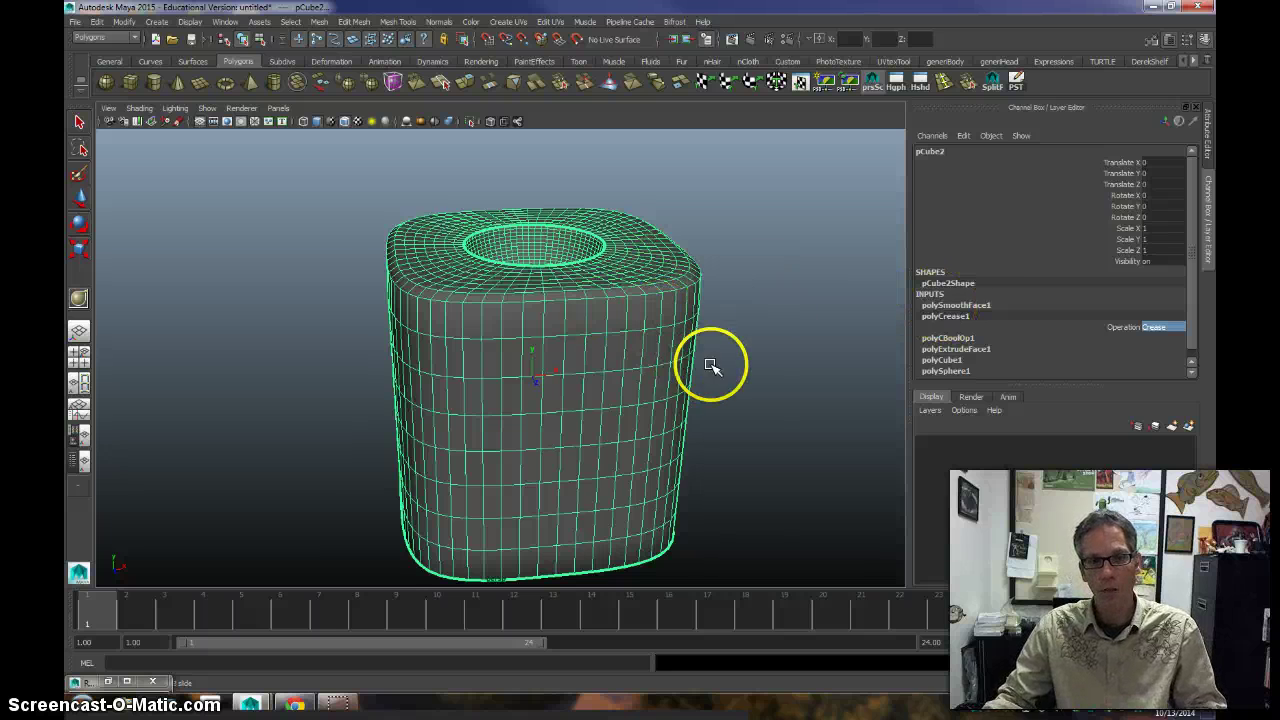
{"action": "left_click_drag", "start_coordinate": [711, 366], "coordinate": [650, 366], "text": "alt"}
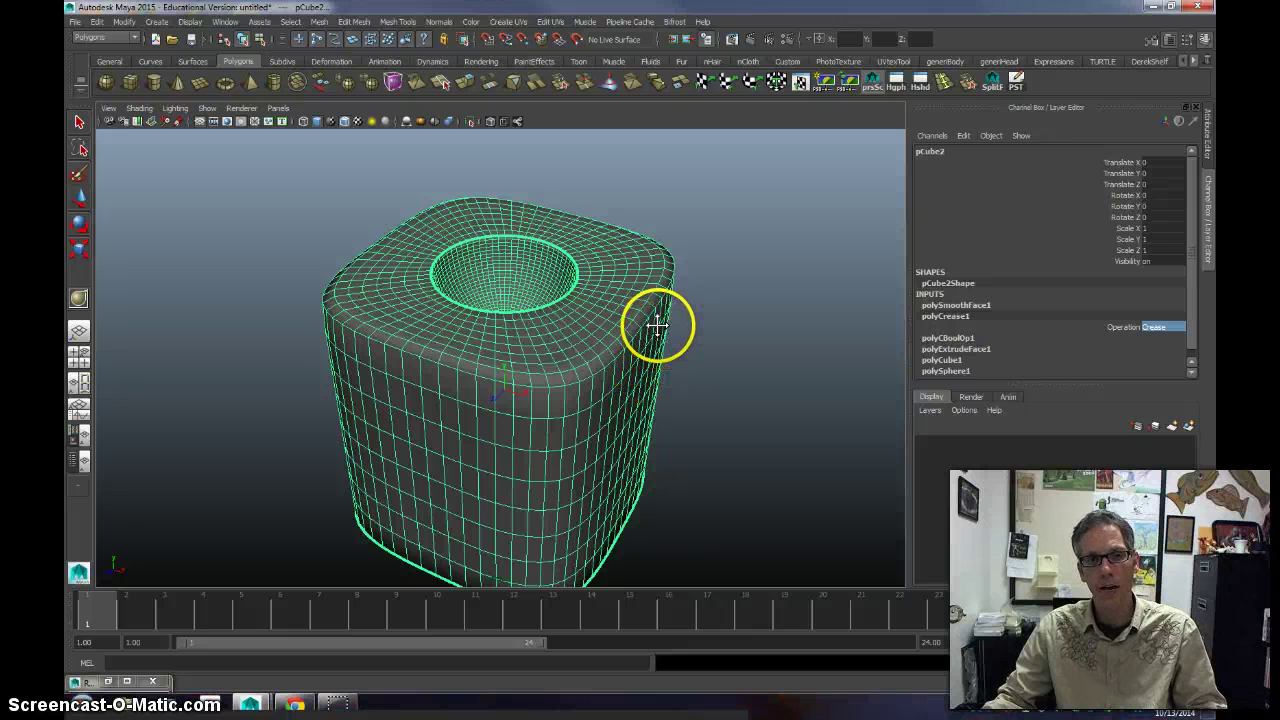
{"action": "left_click_drag", "start_coordinate": [657, 319], "coordinate": [657, 344], "text": "alt"}
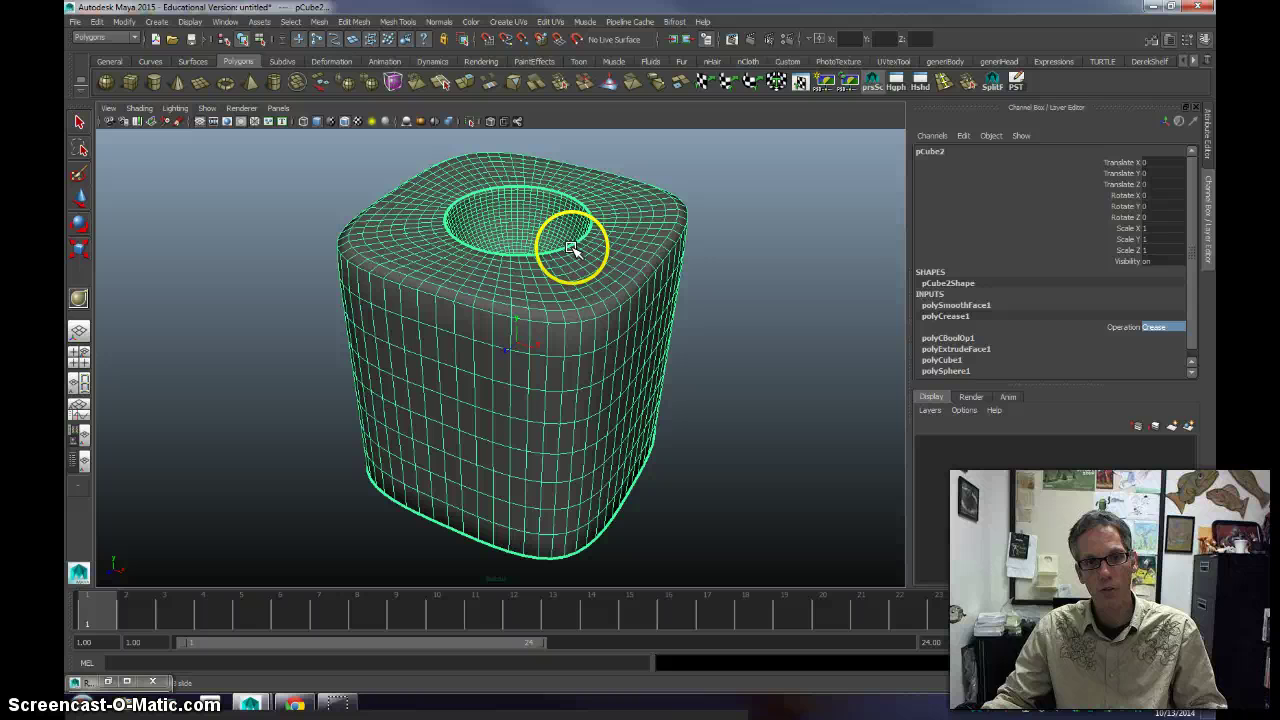